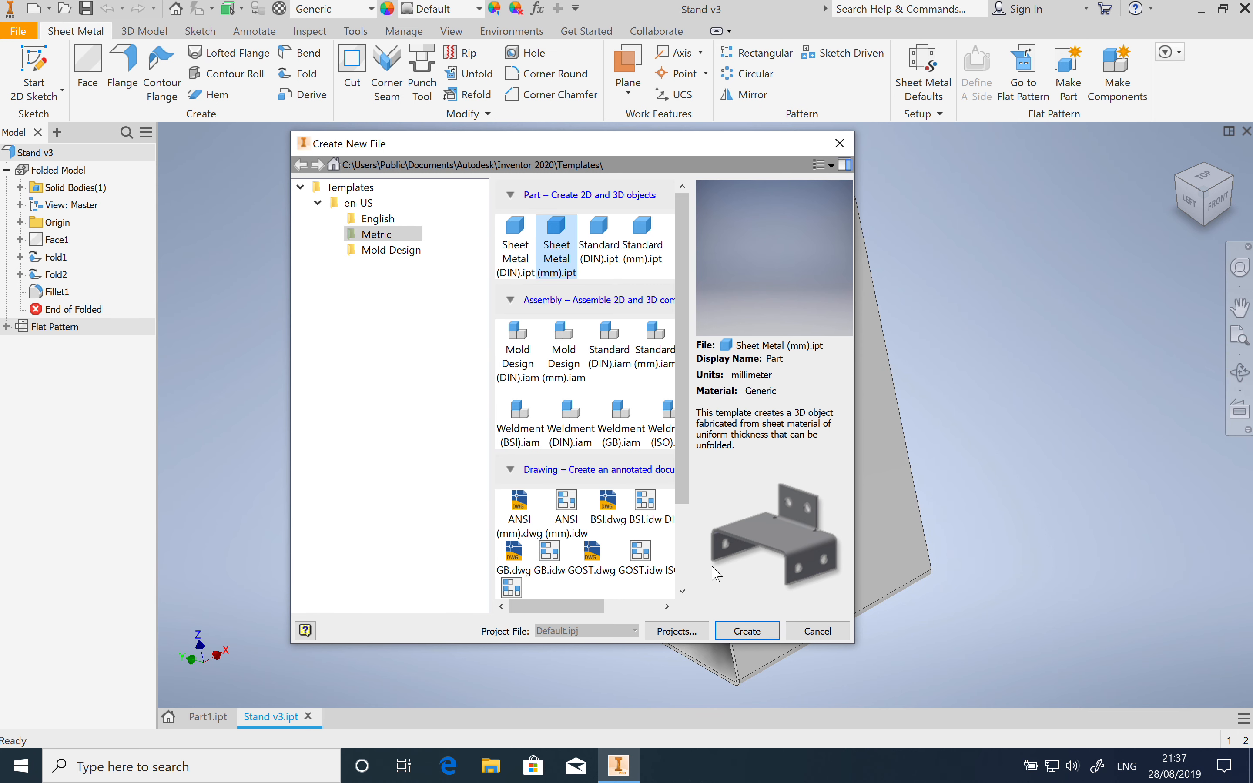
Create a new part from the Sheet Metal (mm).ipt template and override the rule thickness with 1.00 mm
{"action": "left_click", "coordinate": [747, 633]}
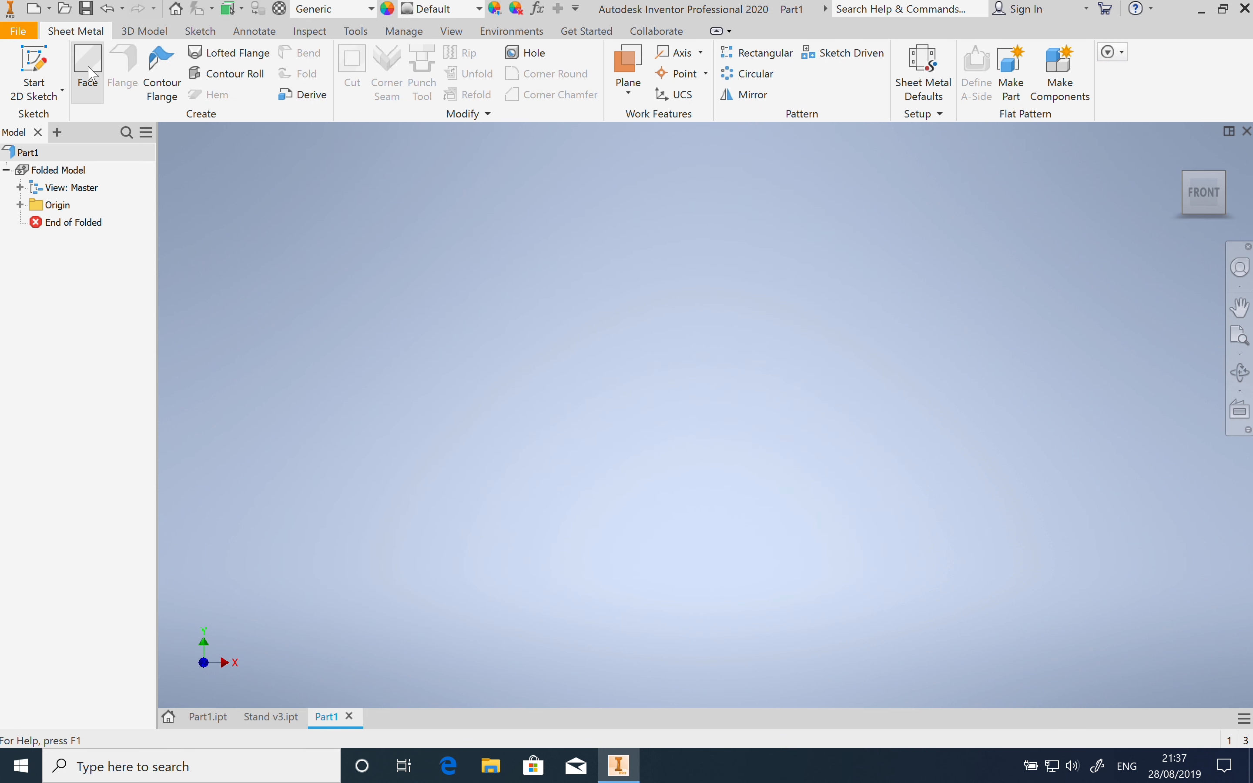
{"action": "left_click", "coordinate": [912, 79]}
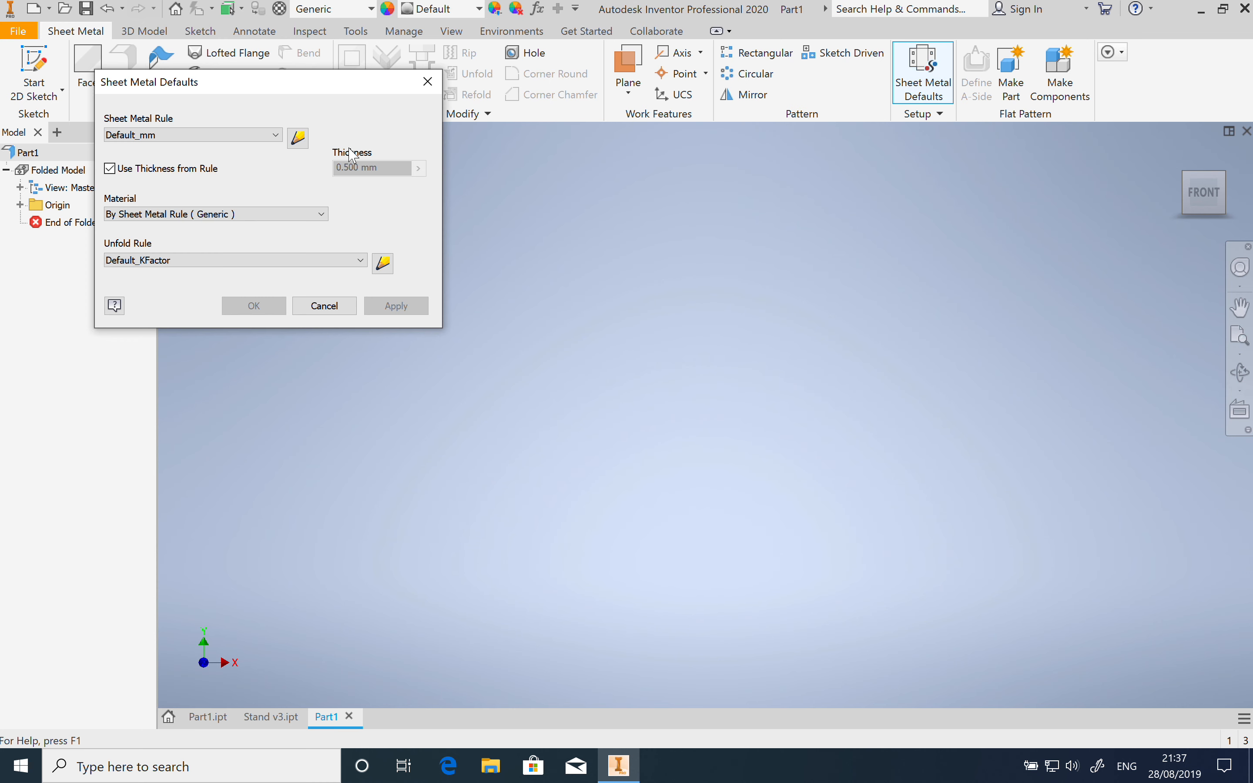
{"action": "left_click", "coordinate": [109, 169]}
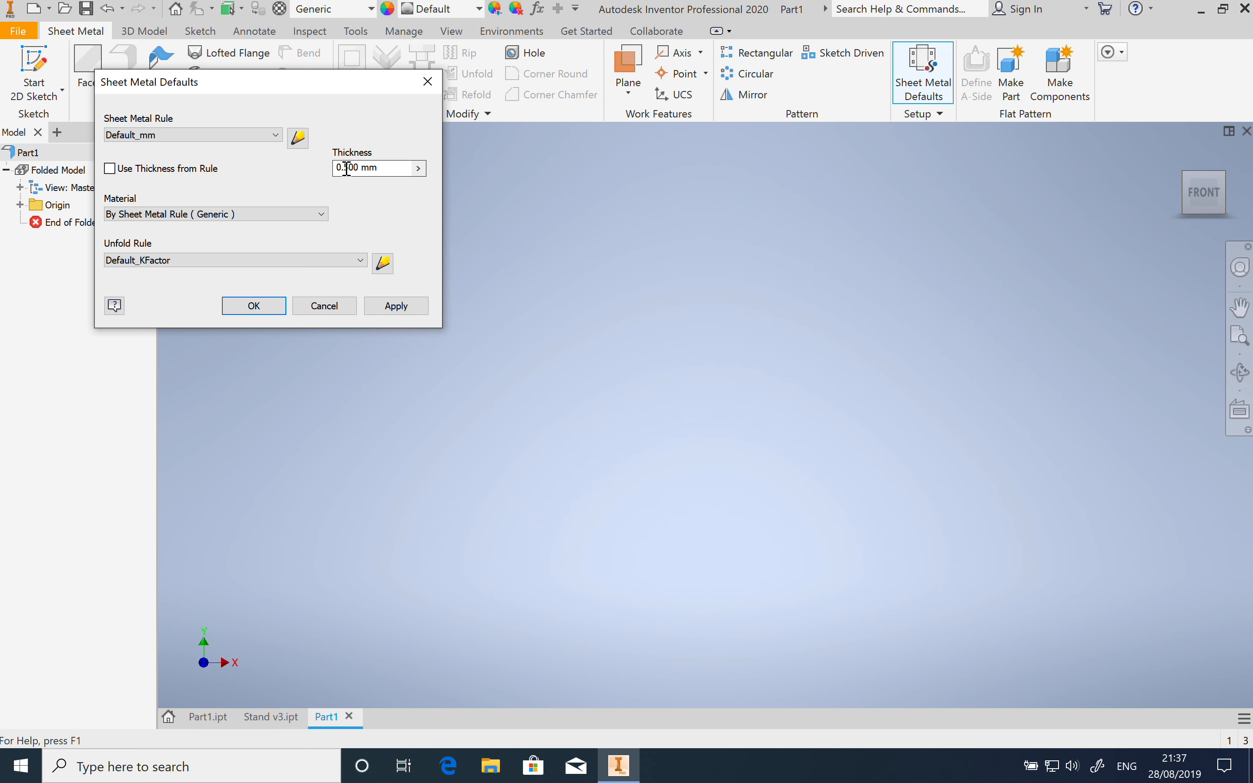
{"action": "left_click_drag", "start_coordinate": [349, 168], "coordinate": [342, 168]}
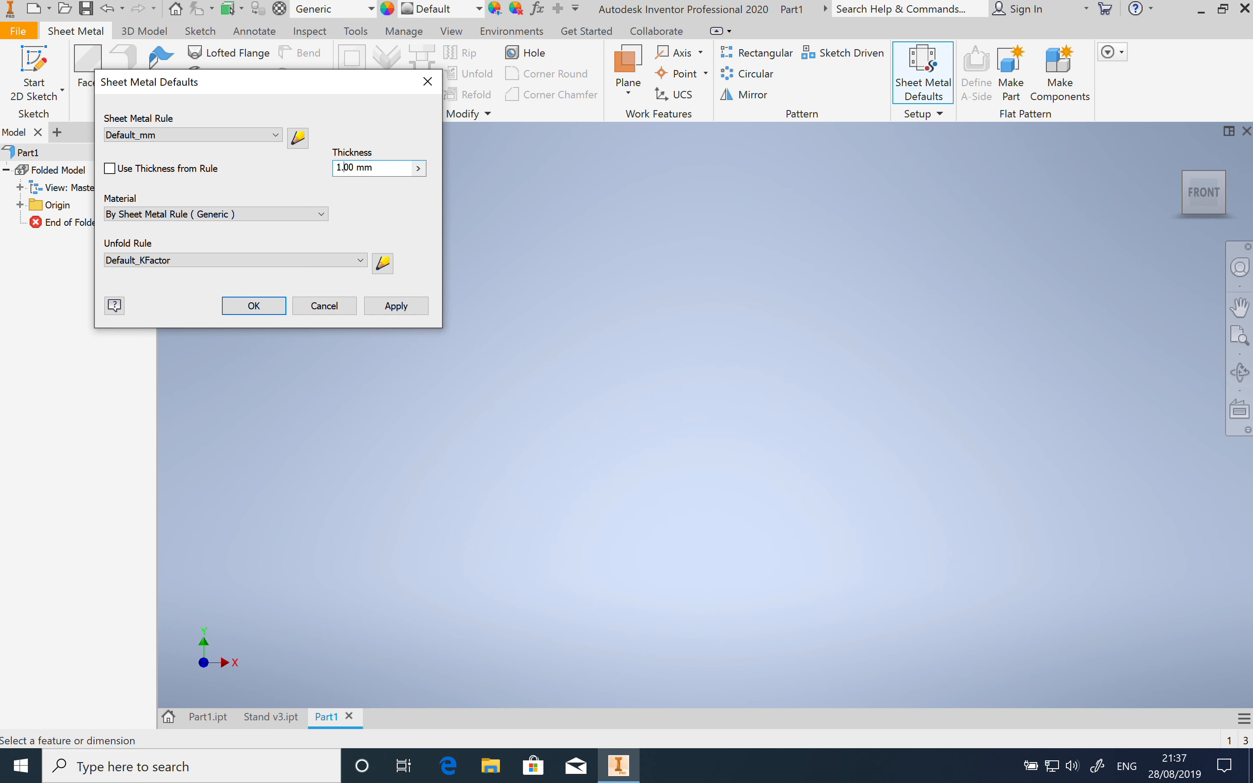
{"action": "left_click", "coordinate": [414, 311]}
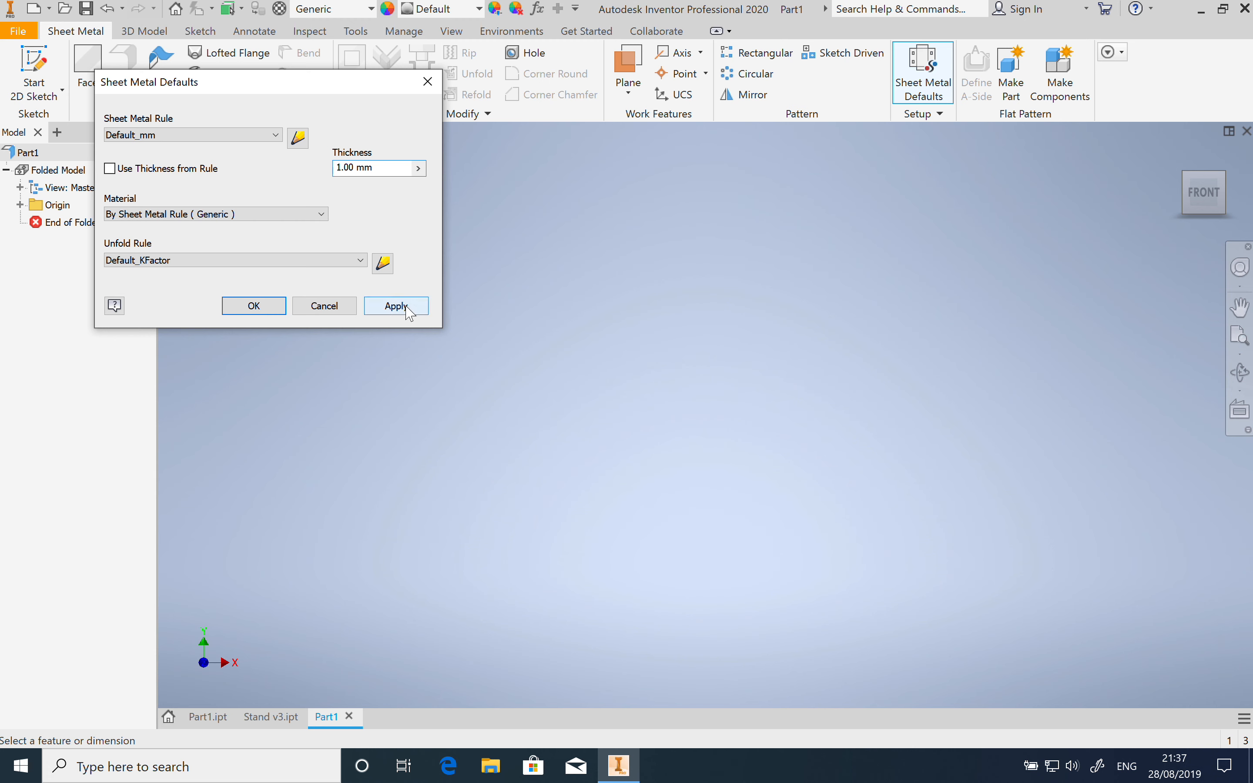
{"action": "left_click", "coordinate": [409, 306]}
{"action": "left_click", "coordinate": [428, 81]}
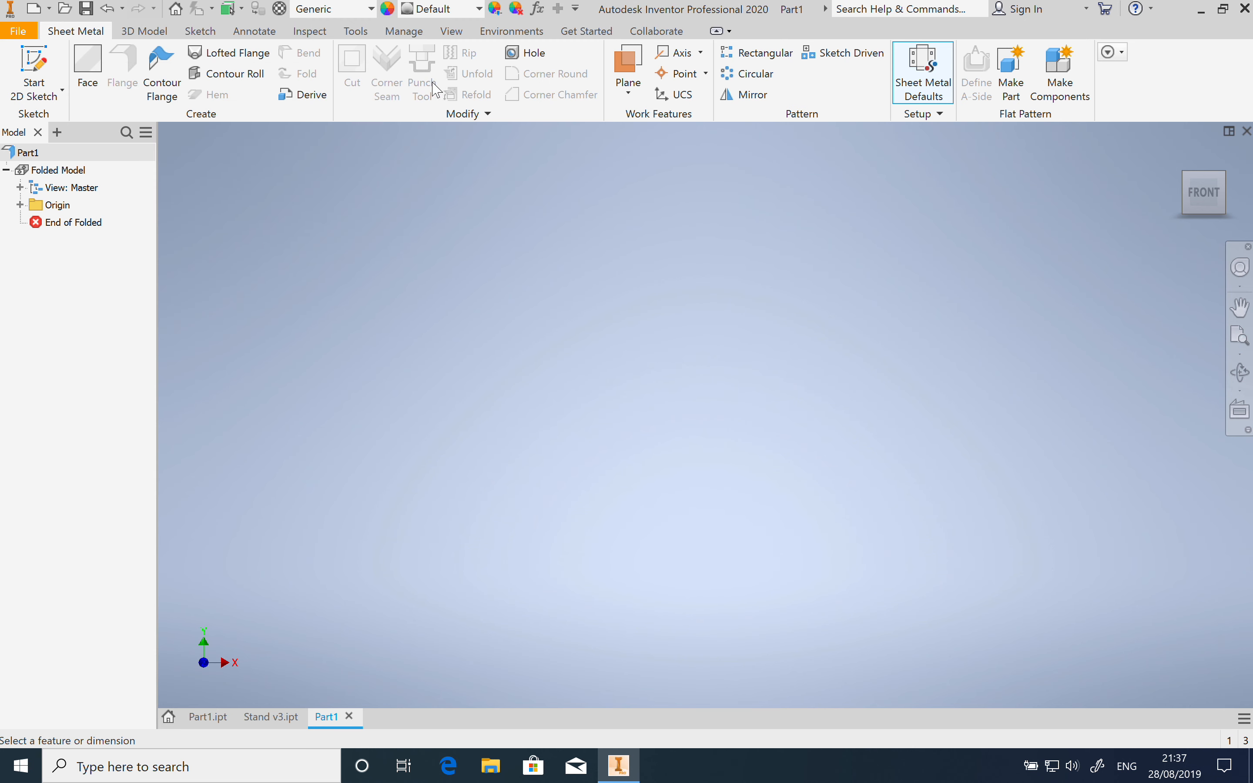
Start a sketch on the YZ plane and draw a rectangle from the origin, 70 mm high and 240 mm wide
{"action": "left_click", "coordinate": [45, 104]}
{"action": "left_click", "coordinate": [51, 124]}
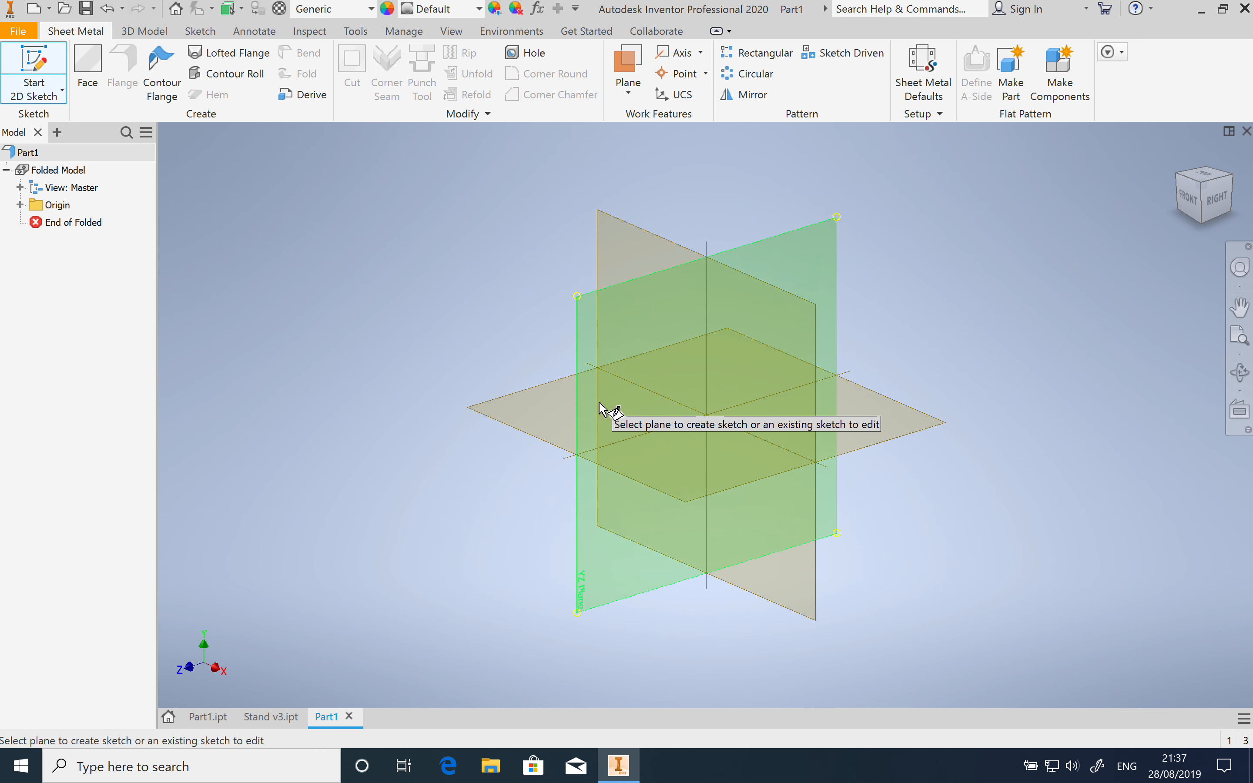
{"action": "left_click", "coordinate": [599, 409]}
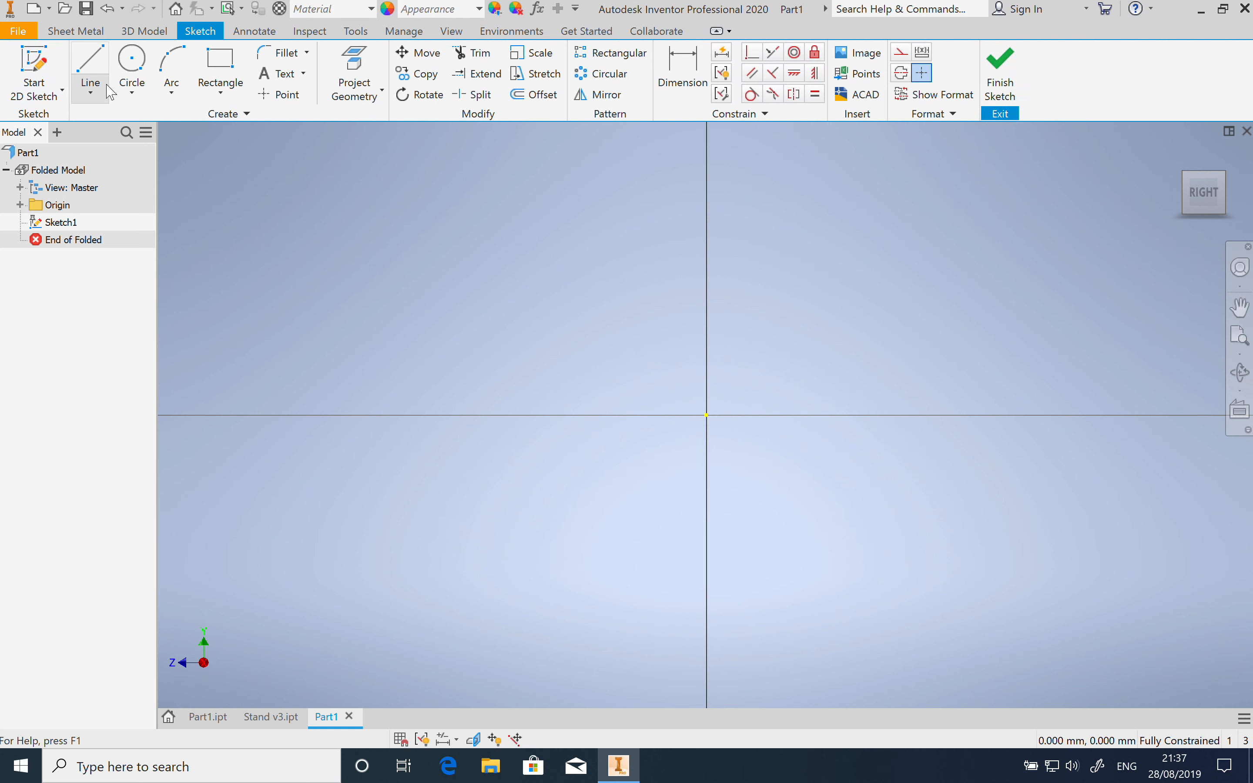
{"action": "left_click", "coordinate": [233, 59]}
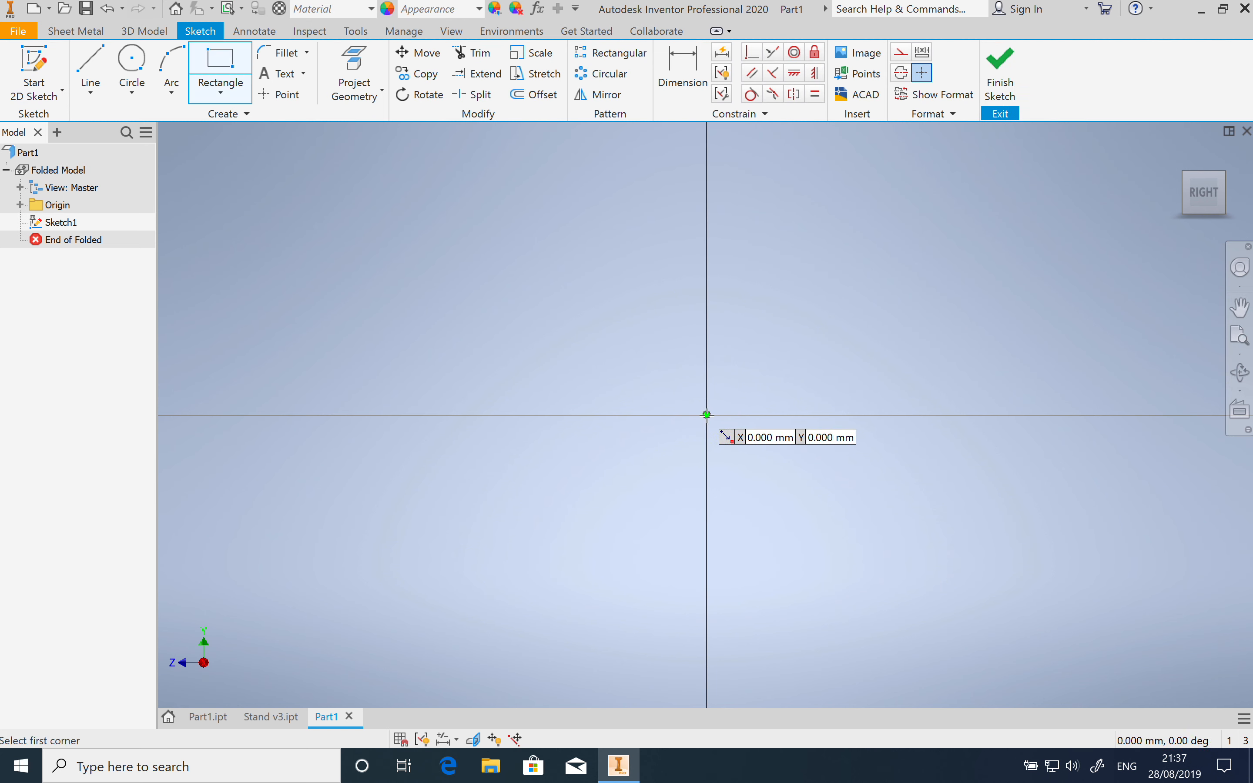
{"action": "left_click", "coordinate": [707, 415]}
{"action": "type", "text": "7"}
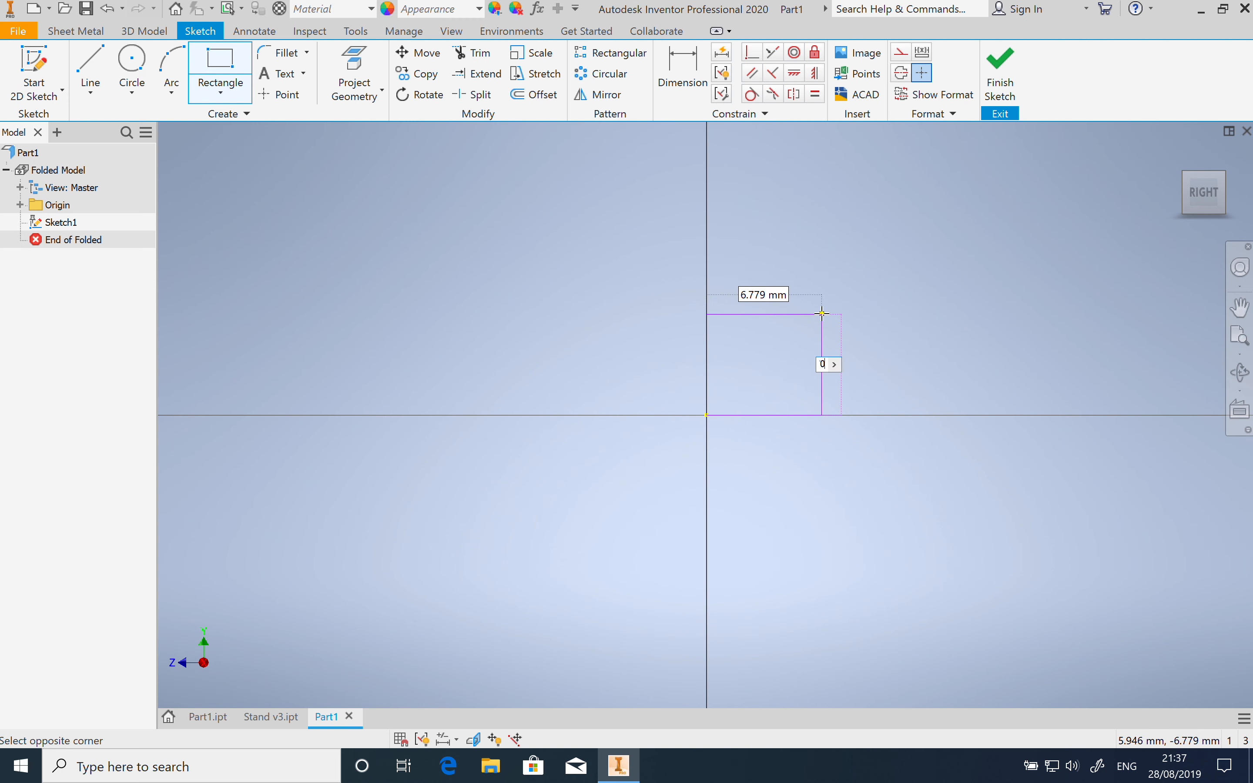
{"action": "key", "text": "Tab"}
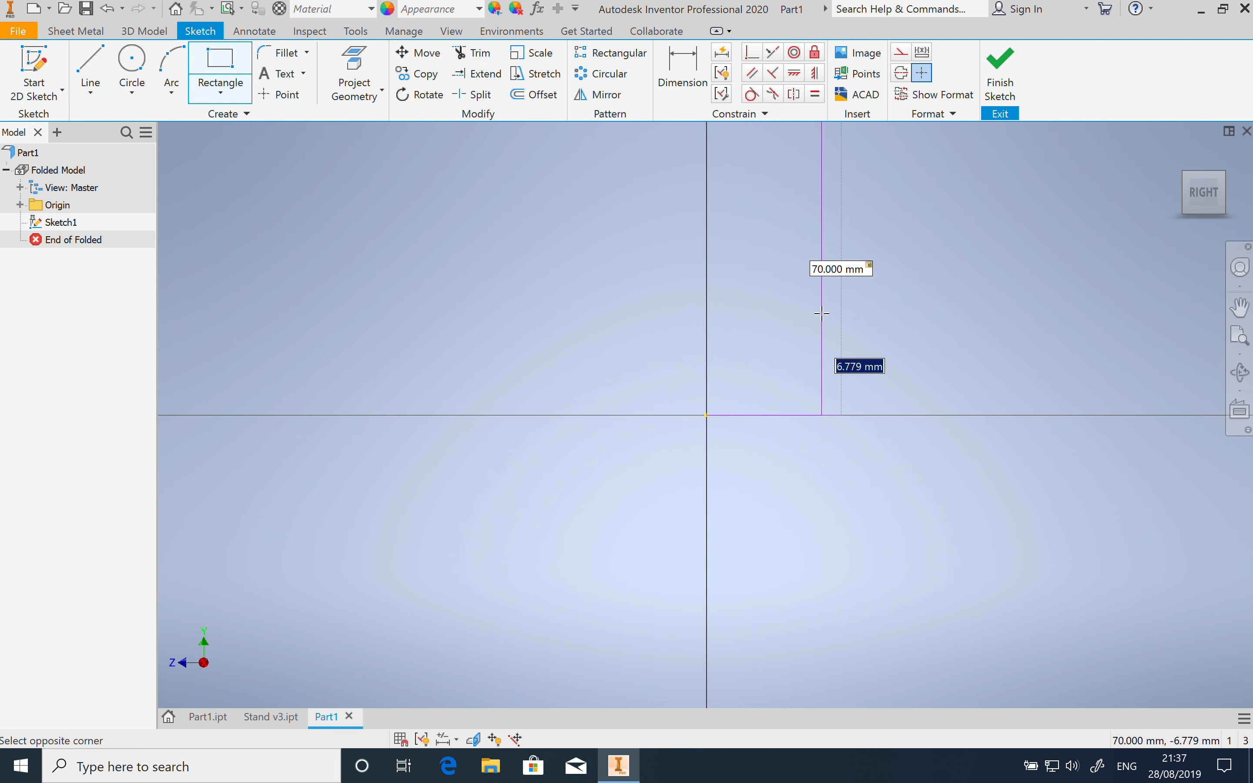
{"action": "type", "text": "2"}
{"action": "key", "text": "Return"}
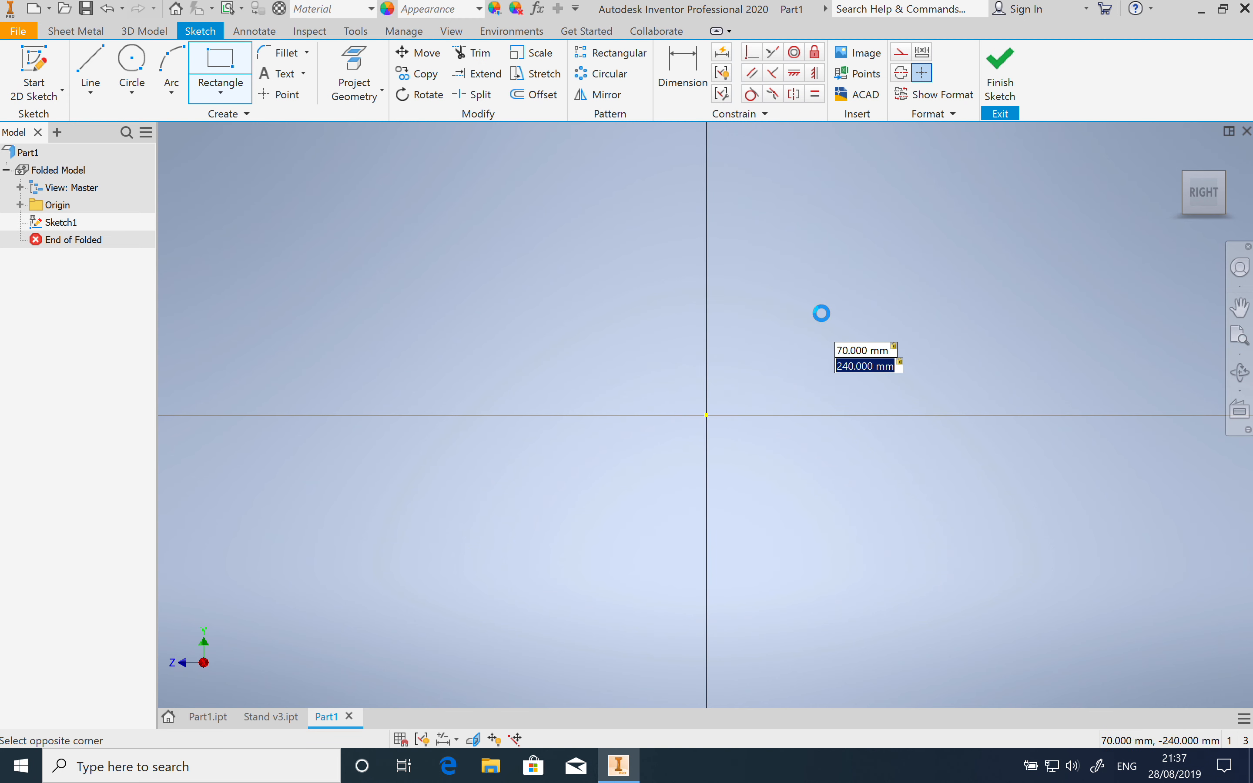
{"action": "left_click", "coordinate": [1240, 338]}
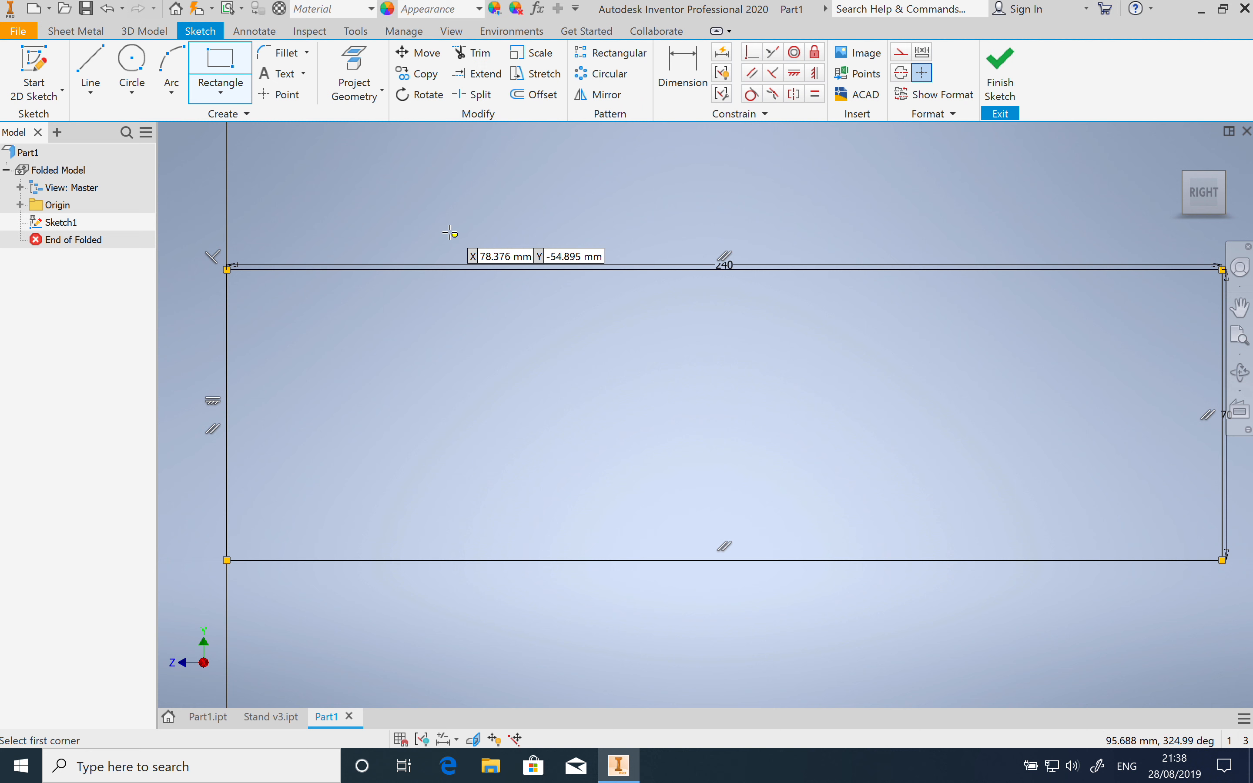
Draw construction lines in the rectangle: two vertical lines across its height and one horizontal centreline between the side midpoints
{"action": "key", "text": "l"}
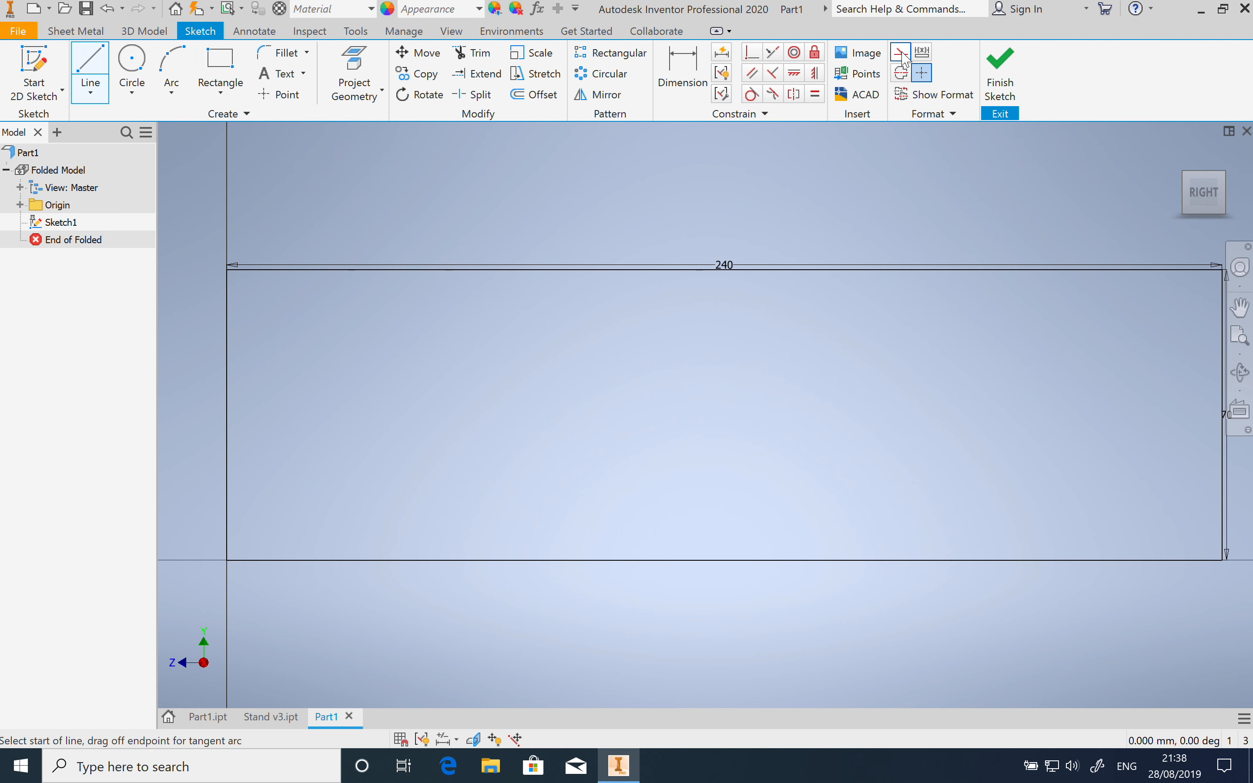
{"action": "left_click", "coordinate": [903, 58]}
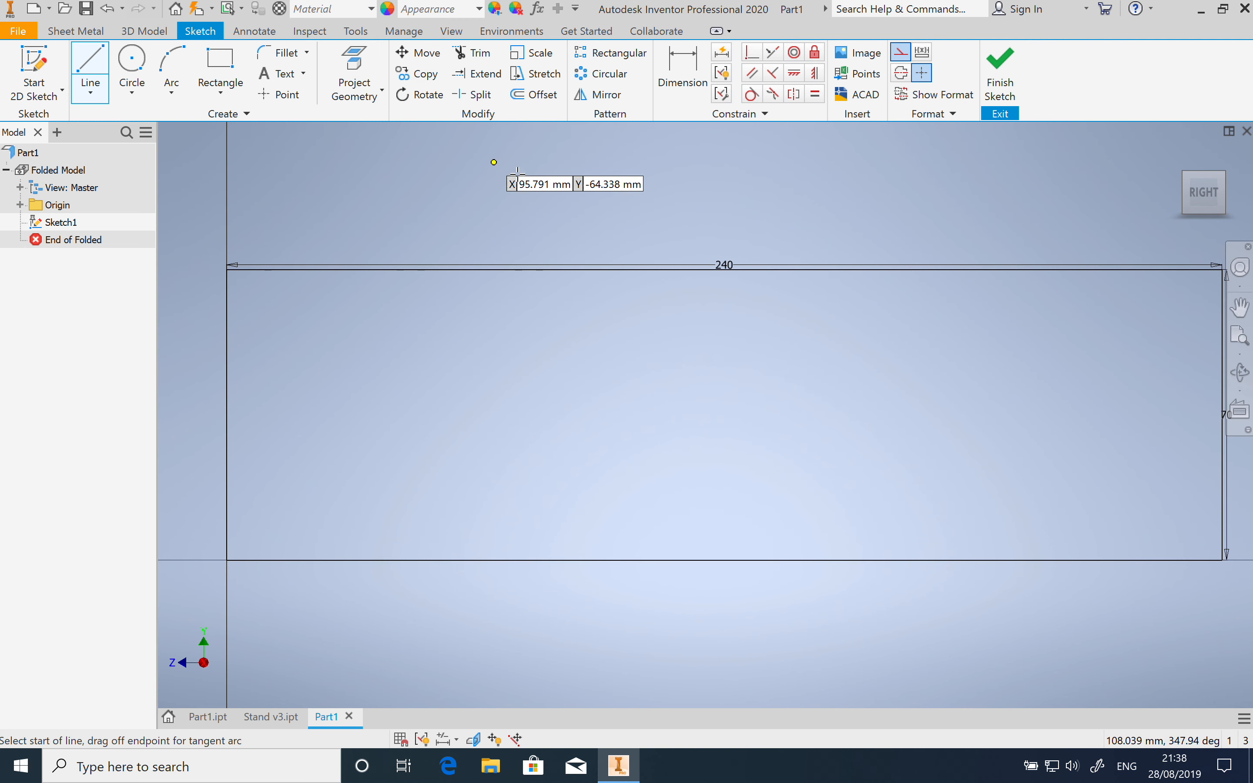
{"action": "left_click", "coordinate": [509, 269]}
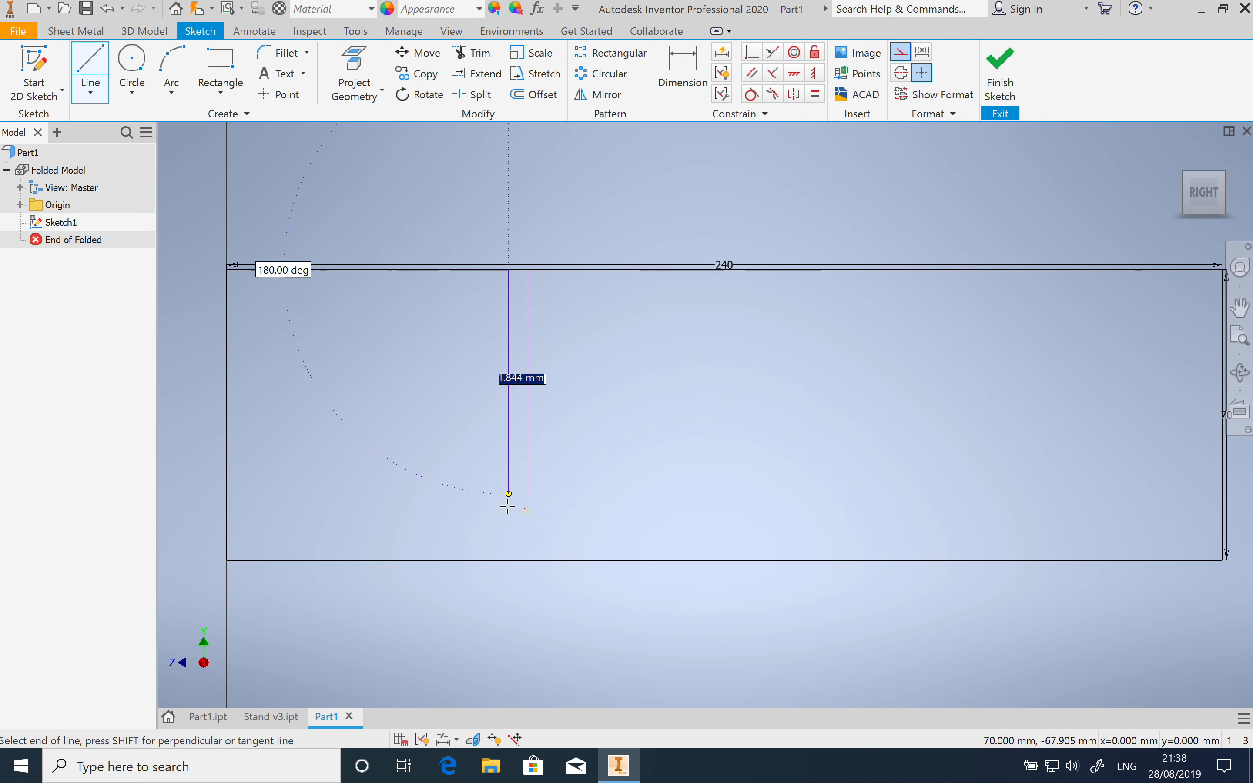
{"action": "double_click", "coordinate": [509, 560]}
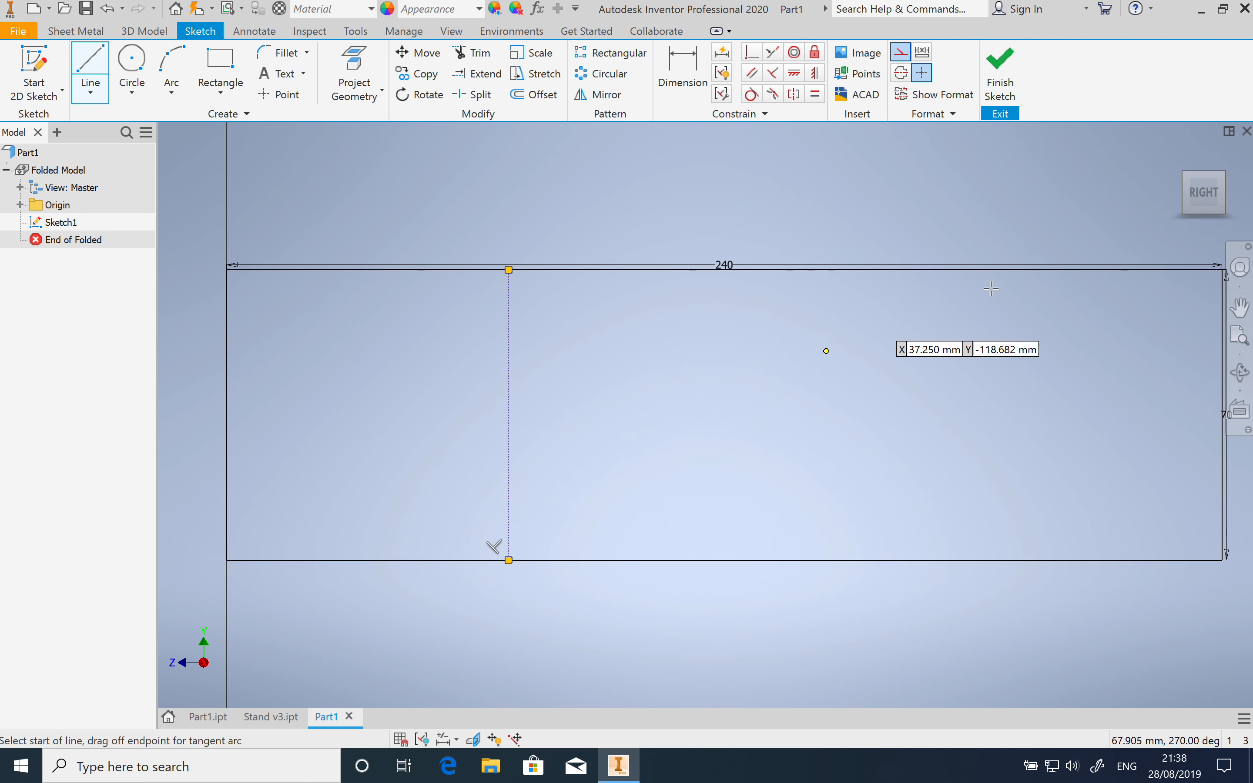
{"action": "left_click", "coordinate": [1012, 270]}
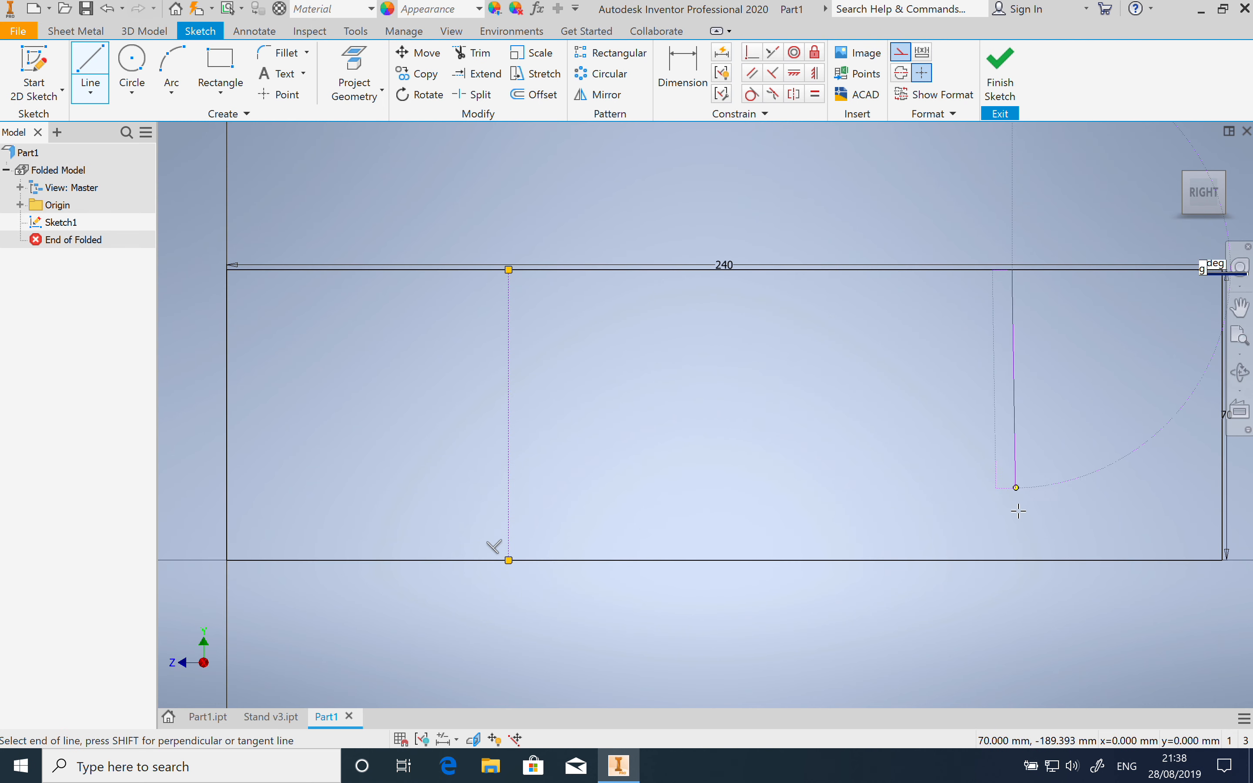
{"action": "double_click", "coordinate": [1013, 560]}
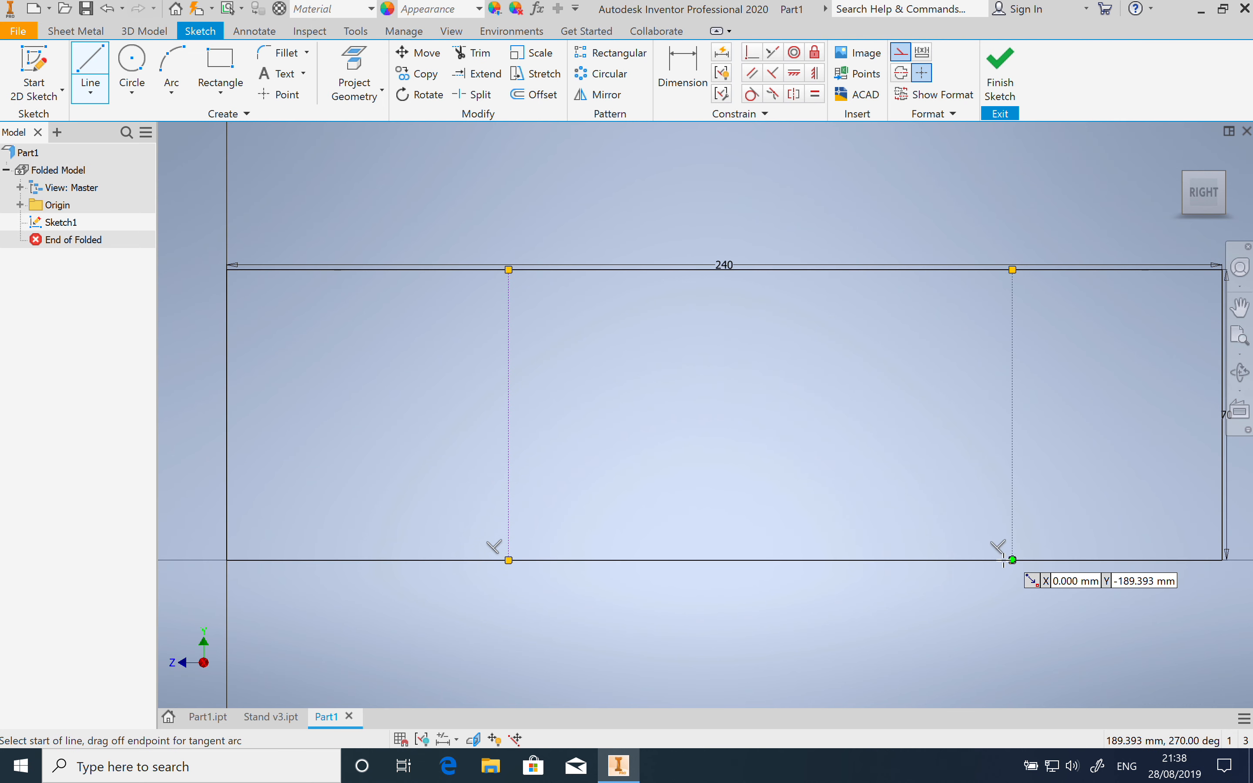
{"action": "left_click", "coordinate": [227, 415]}
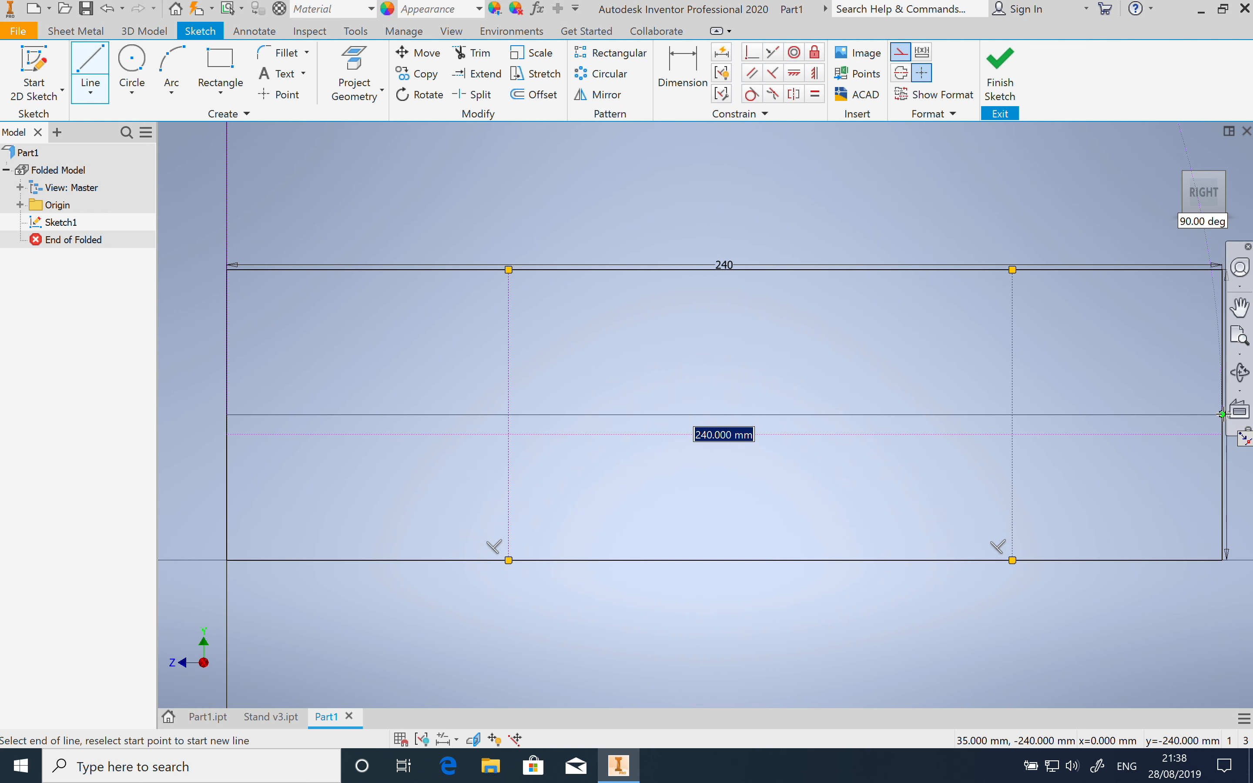
{"action": "double_click", "coordinate": [1222, 415]}
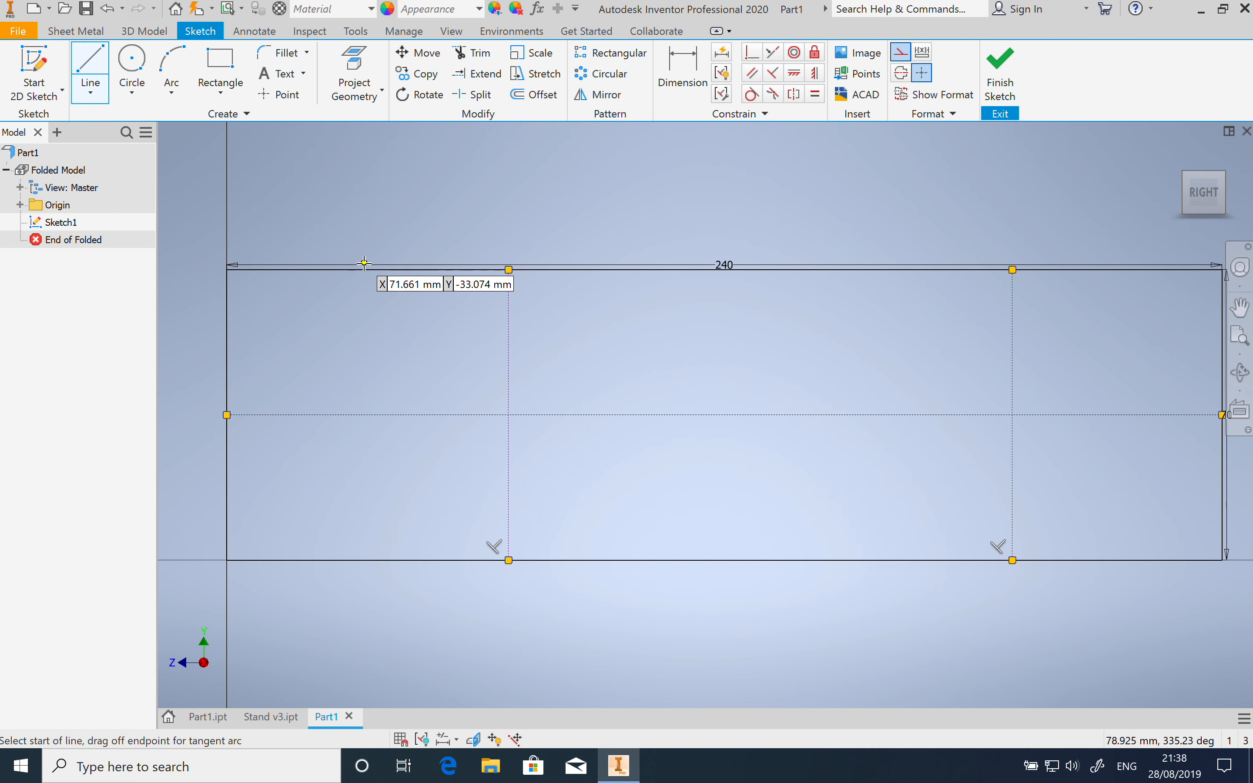
Dimension the left vertical construction line 70 mm from the rectangle's left edge
{"action": "left_click", "coordinate": [683, 73]}
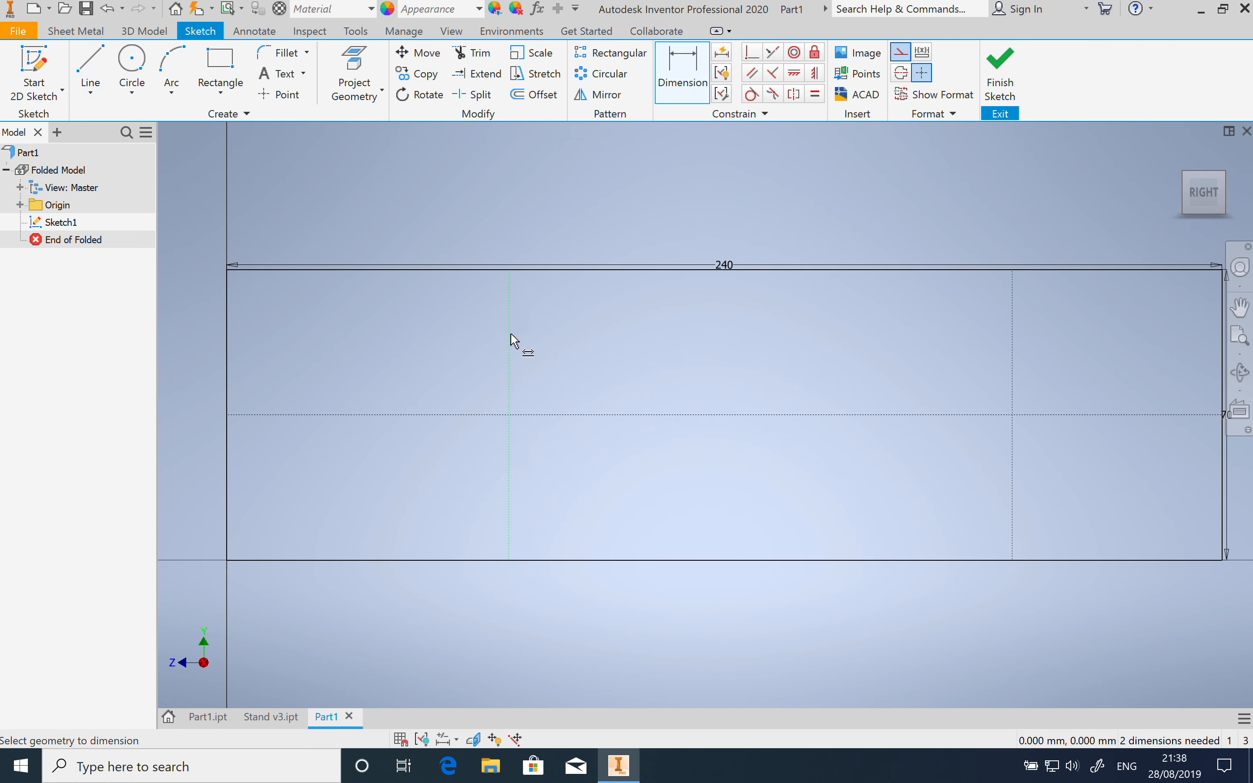
{"action": "left_click", "coordinate": [228, 354]}
{"action": "left_click", "coordinate": [362, 245]}
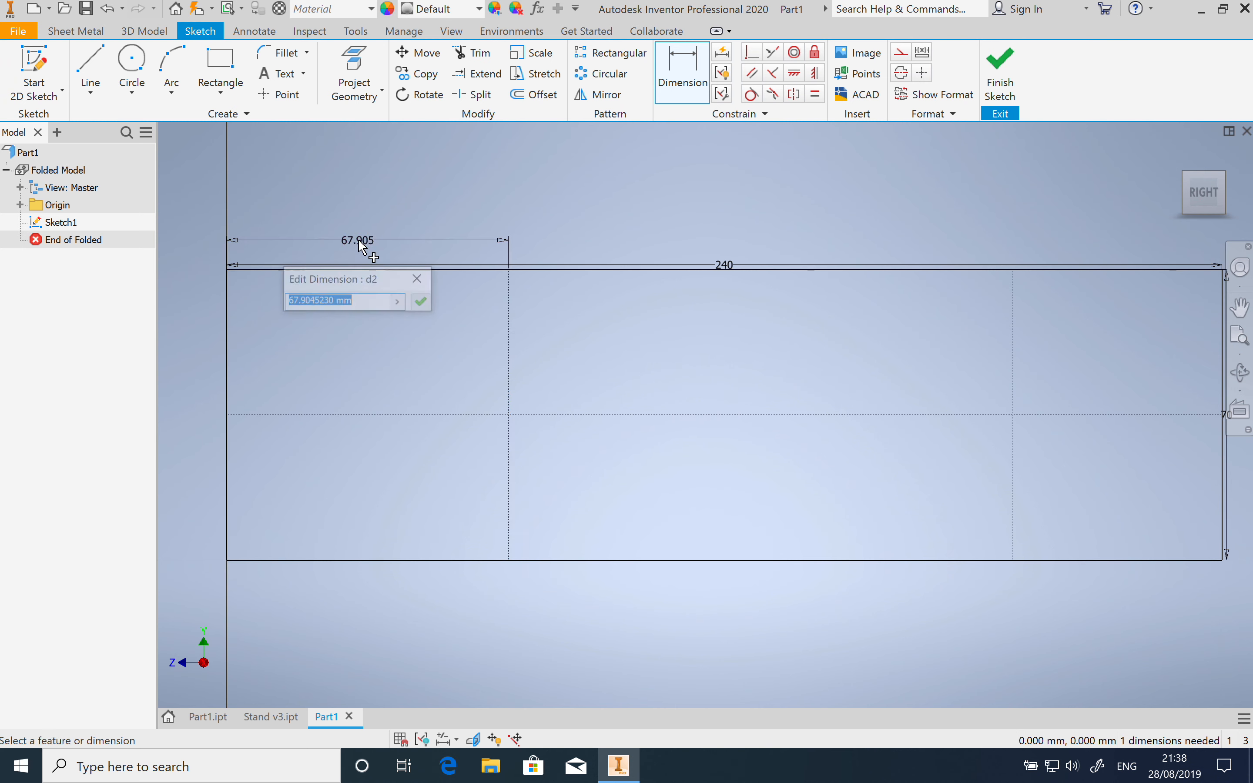
{"action": "type", "text": "70"}
{"action": "key", "text": "Return"}
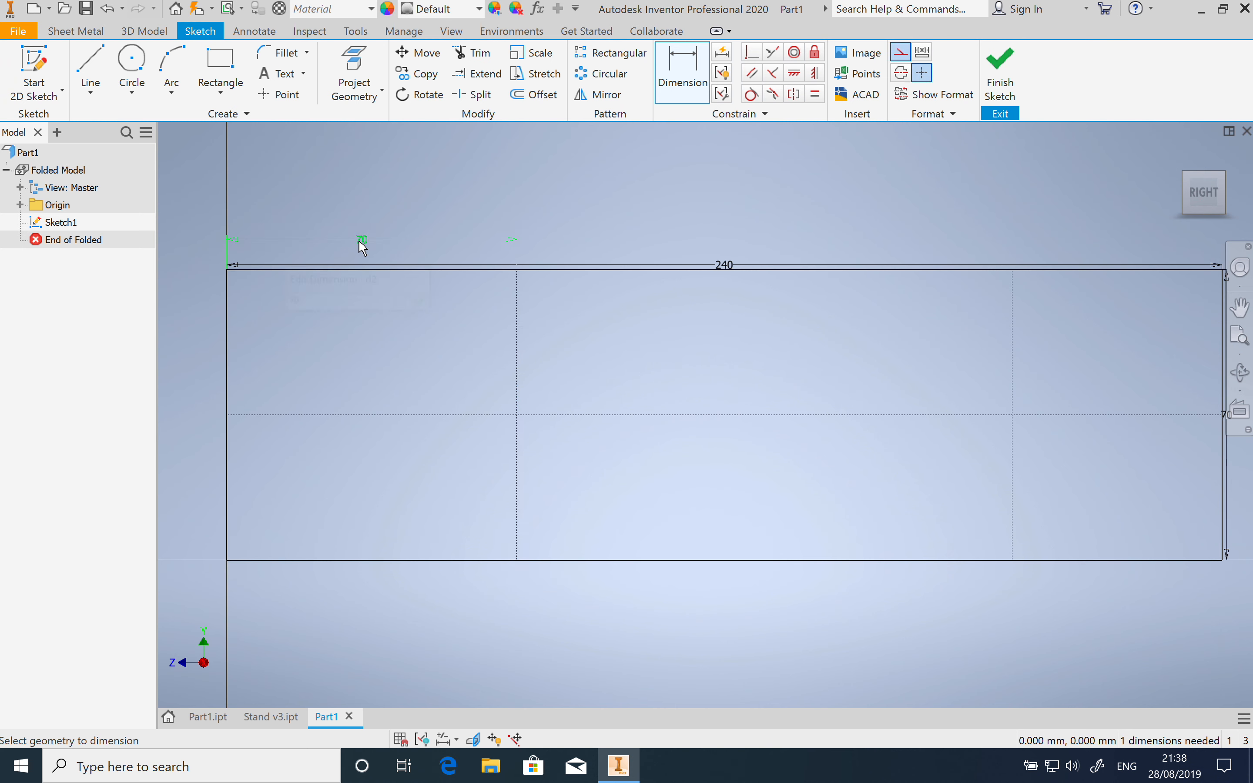
Dimension the right vertical construction line 60 mm from the rectangle's right edge
{"action": "left_click", "coordinate": [1013, 346]}
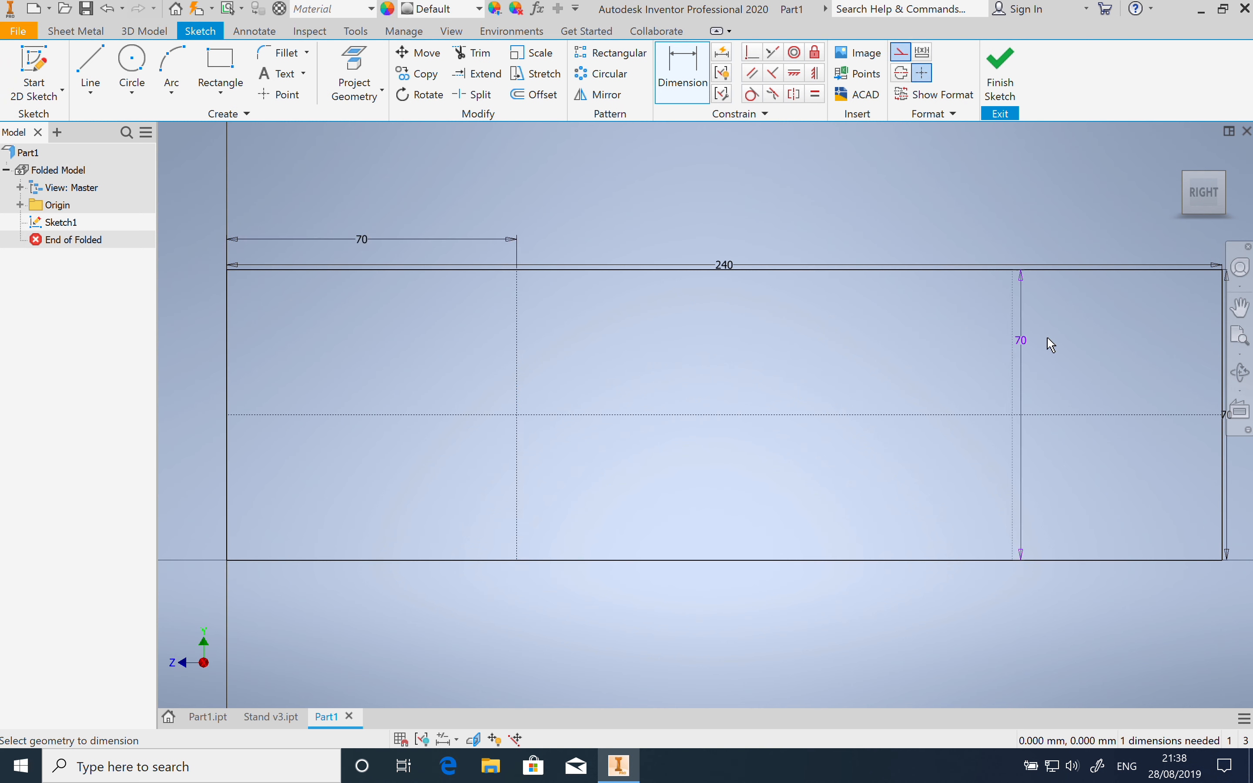
{"action": "left_click", "coordinate": [1223, 362]}
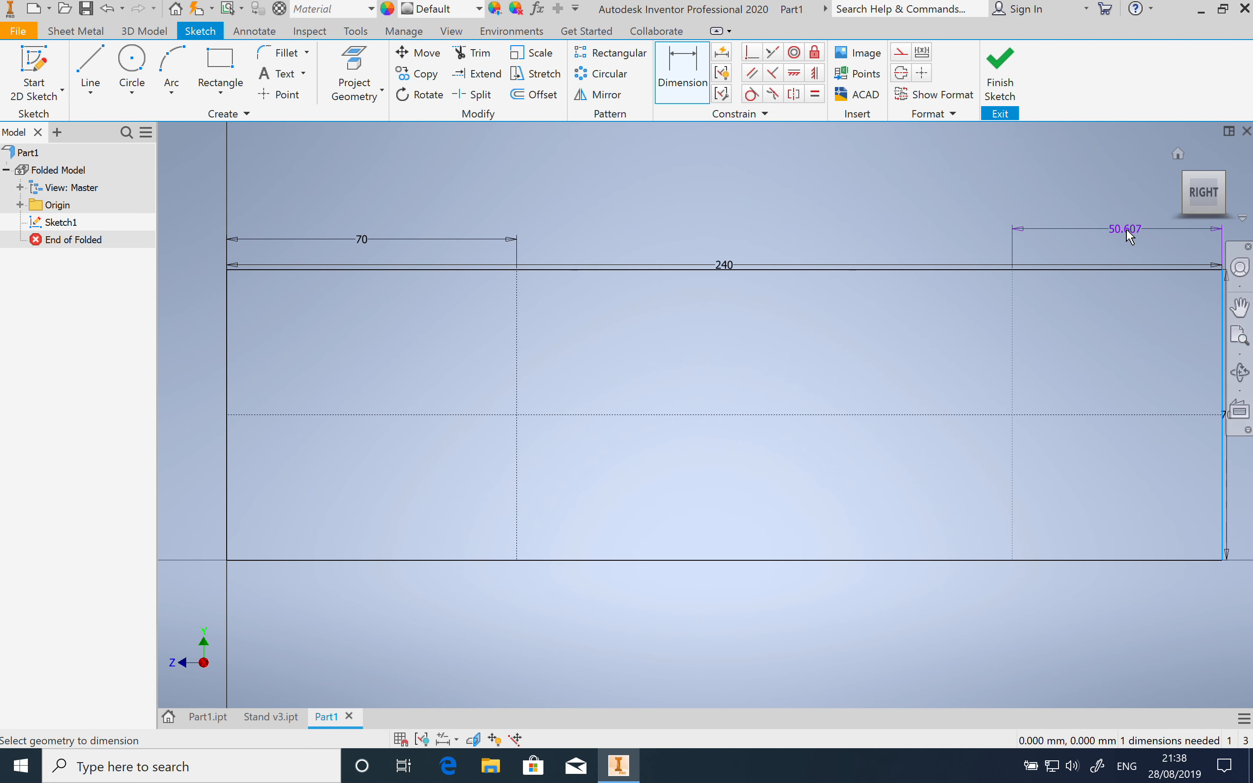
{"action": "left_click", "coordinate": [1126, 231]}
{"action": "type", "text": "60"}
{"action": "key", "text": "Return"}
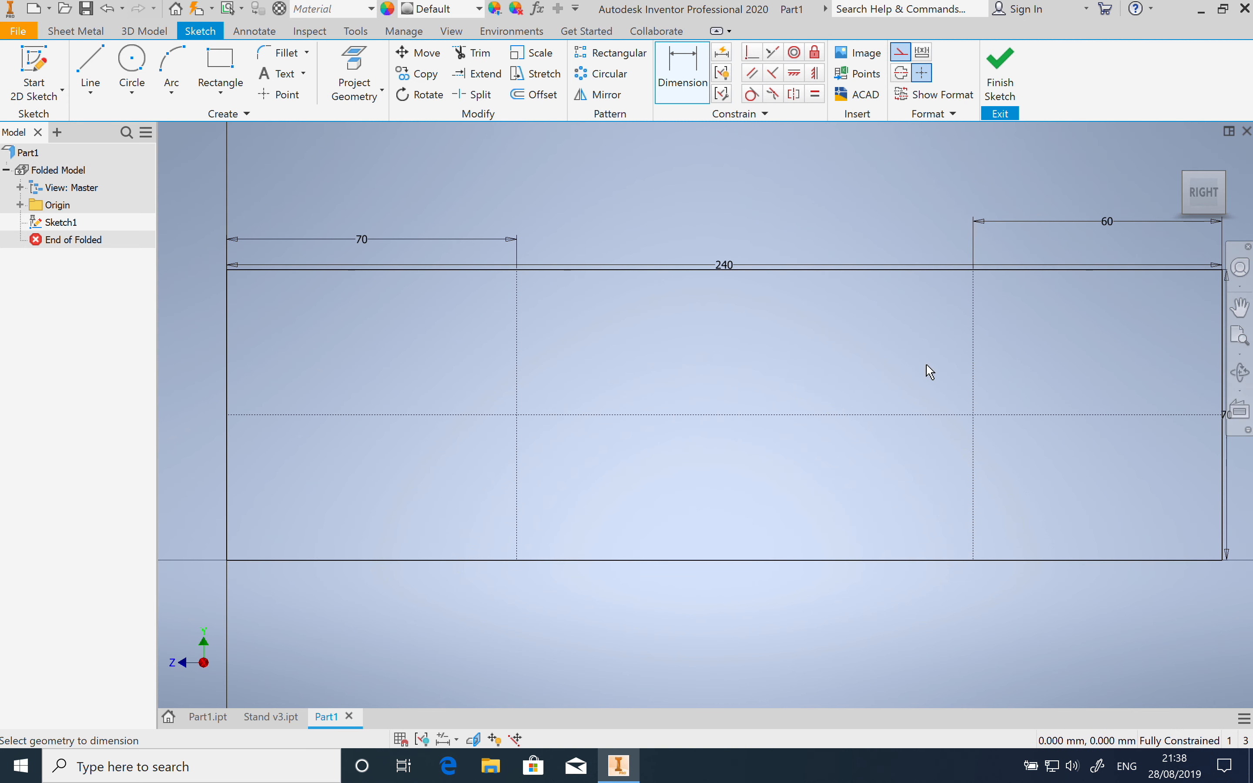
Draw two regular 10 mm circles in the middle section, one near its upper right and one on the centreline near the left construction line
{"action": "left_click", "coordinate": [143, 70]}
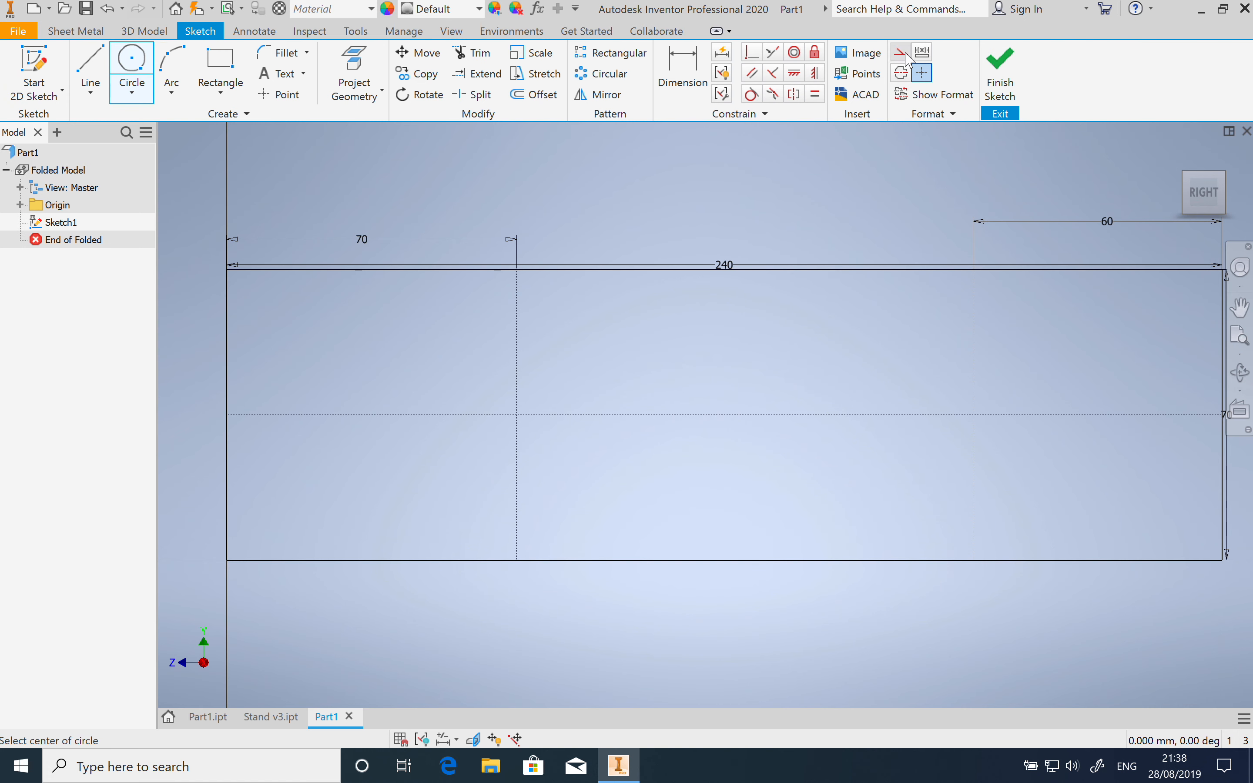
{"action": "left_click", "coordinate": [876, 323]}
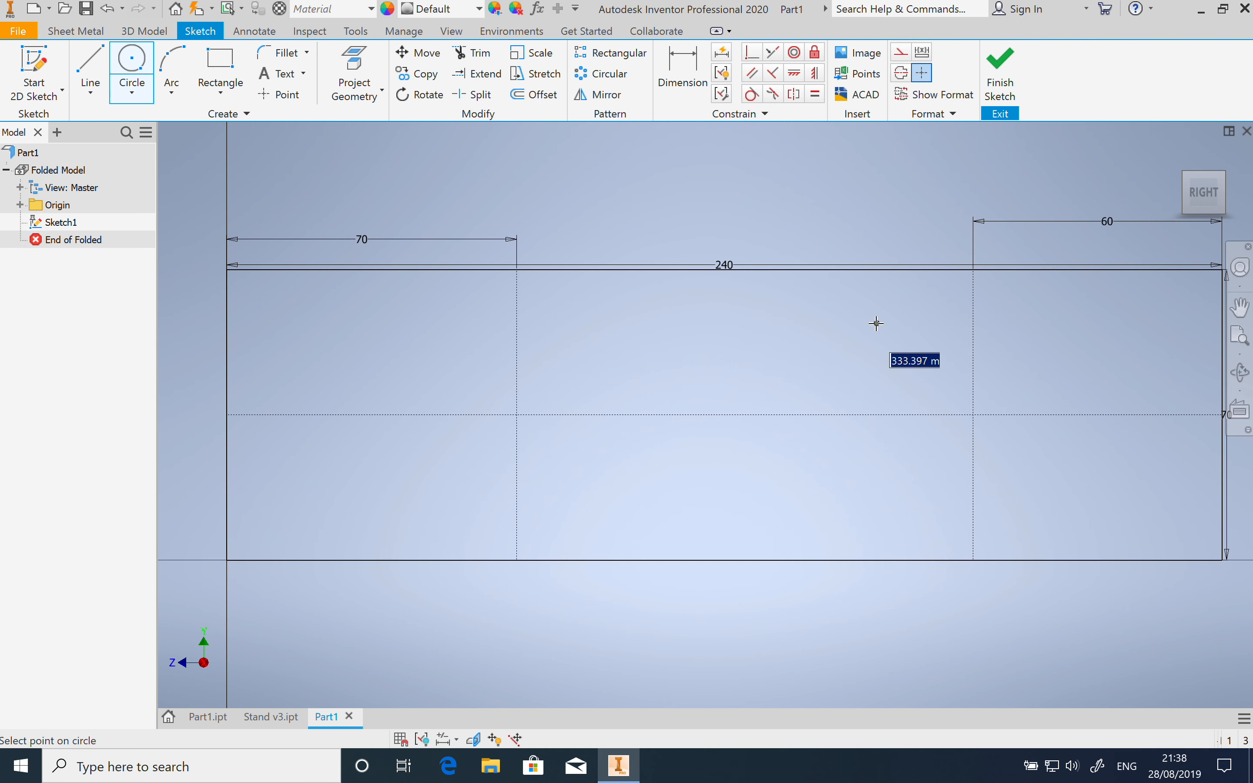
{"action": "type", "text": "0"}
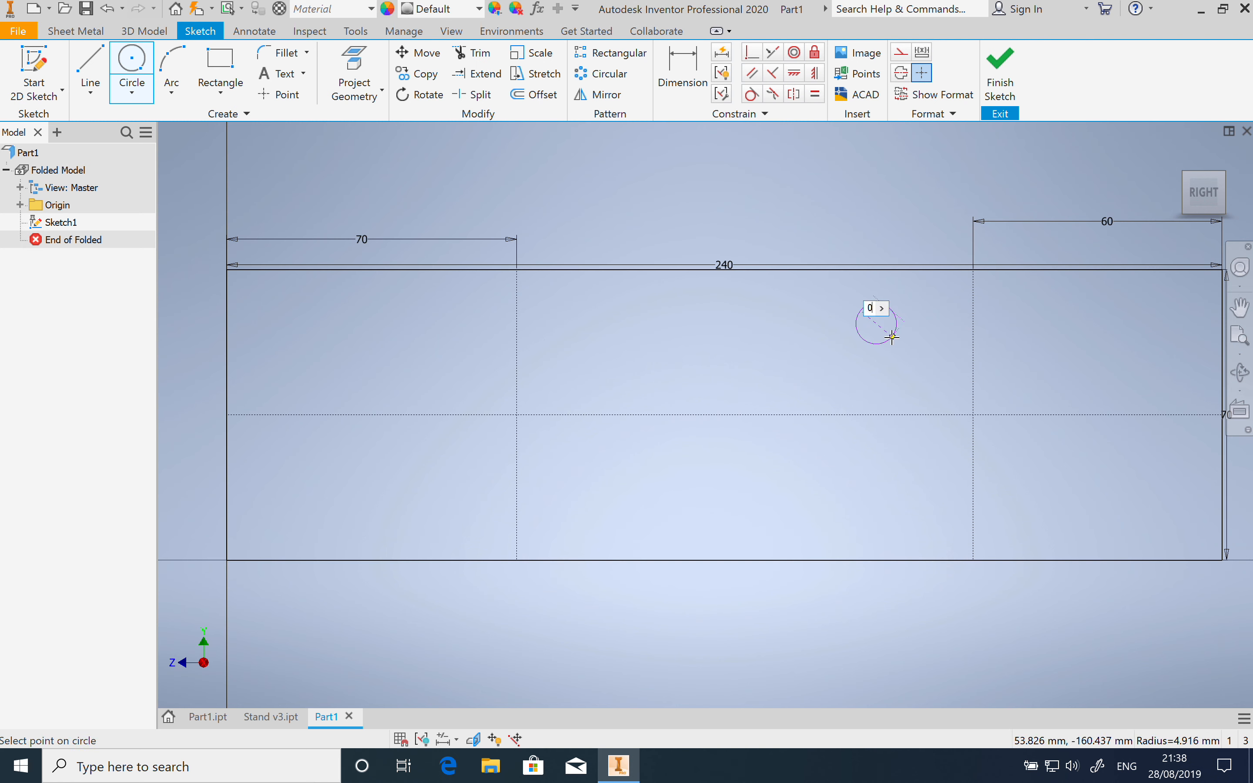
{"action": "key", "text": "Return"}
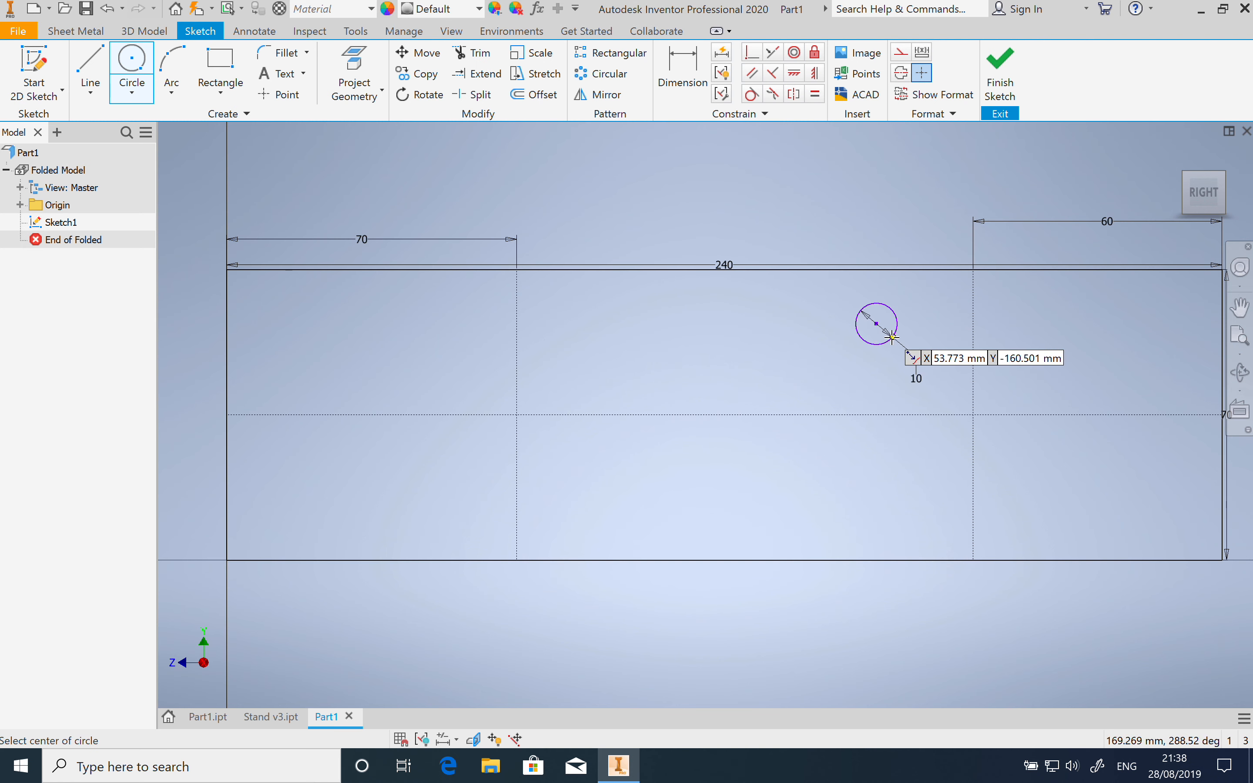
{"action": "left_click", "coordinate": [559, 414]}
{"action": "type", "text": "10"}
{"action": "key", "text": "Return"}
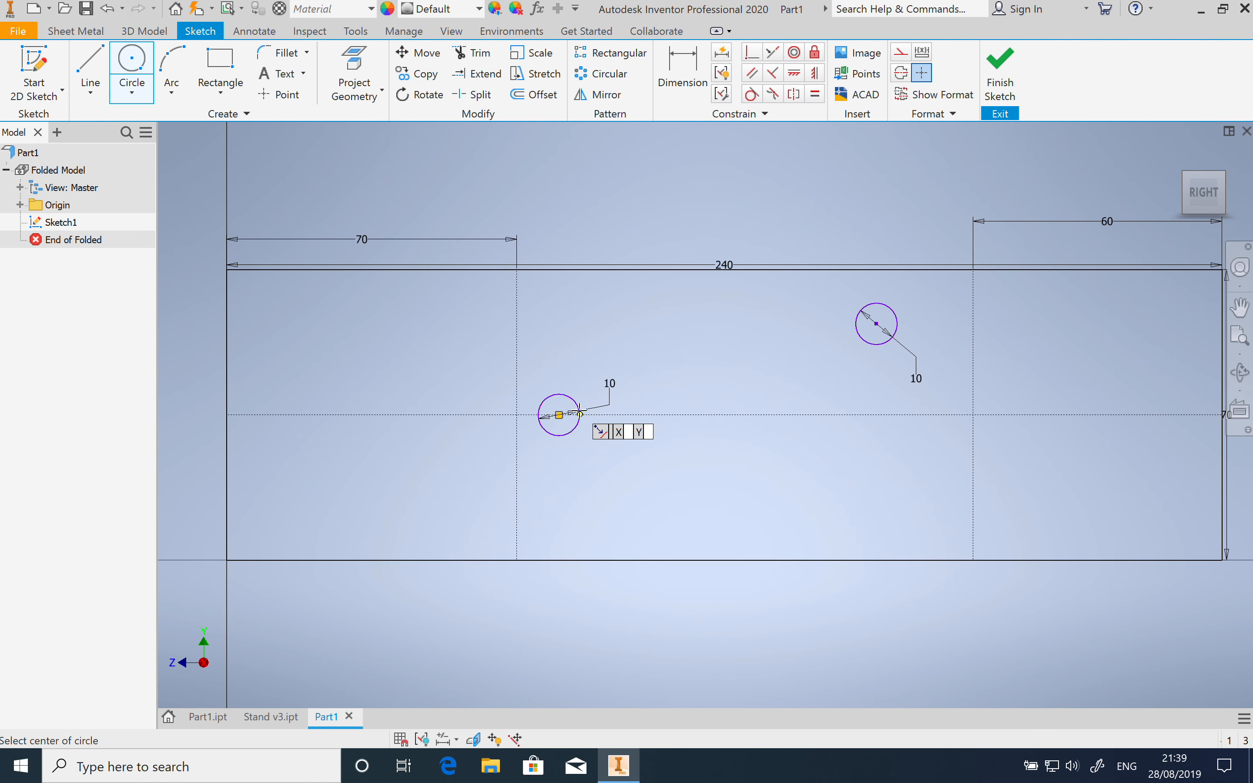
Draw a 4 mm circle in the upper part of the right section, near the rectangle's right edge
{"action": "left_click", "coordinate": [1175, 324]}
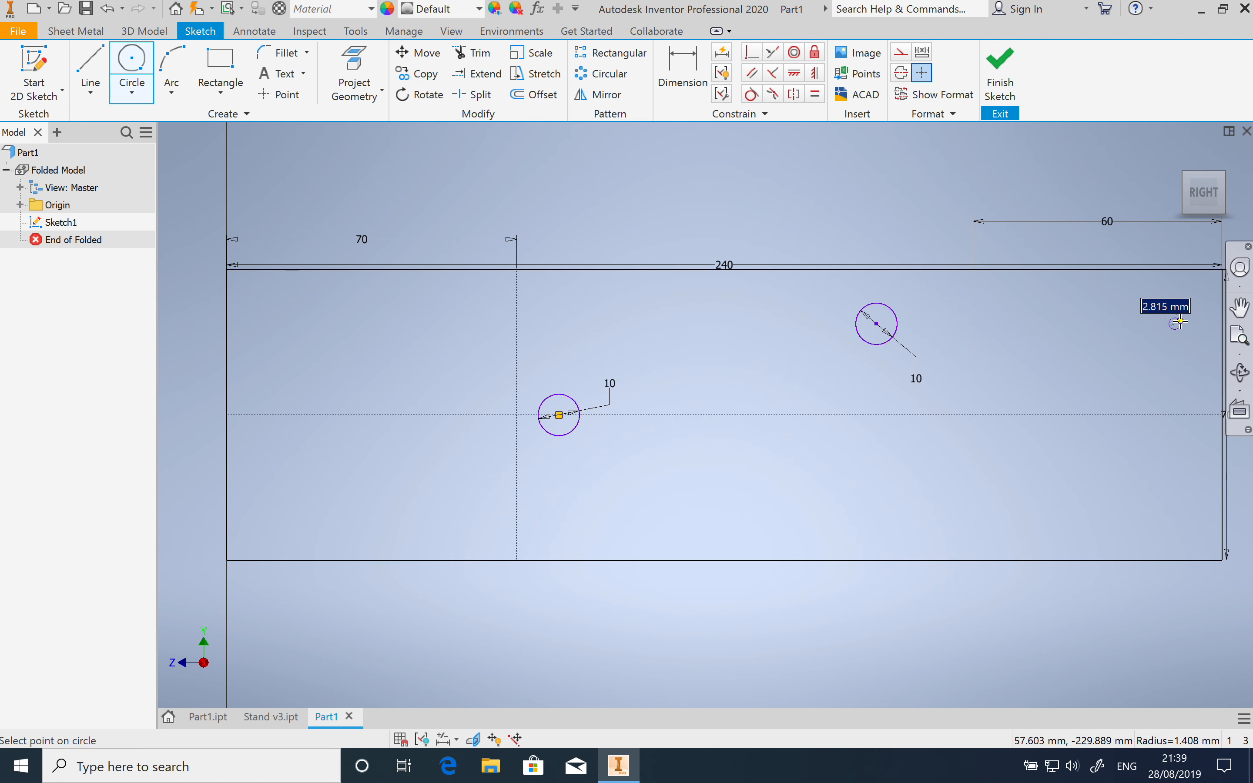
{"action": "type", "text": "4"}
{"action": "key", "text": "Return"}
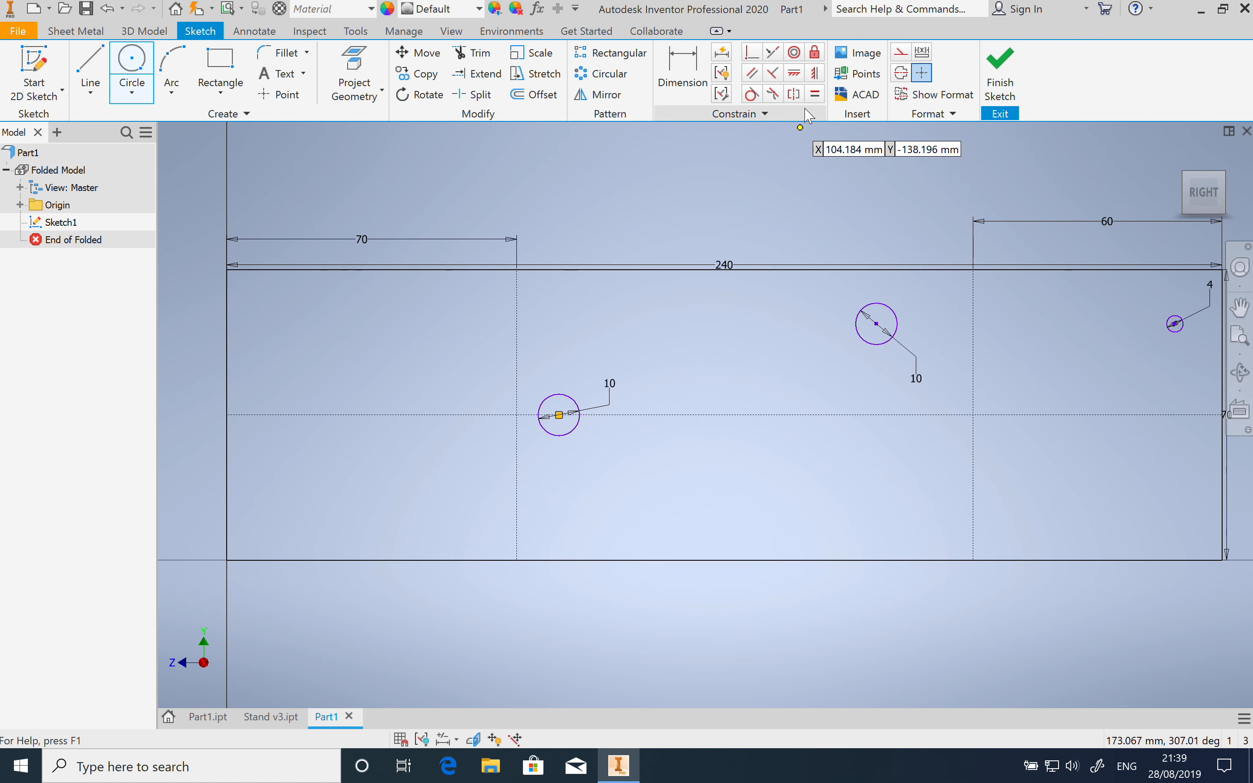
Dimension the upper 10 mm circle's centre 36 mm horizontally from the right vertical construction line
{"action": "left_click", "coordinate": [697, 79]}
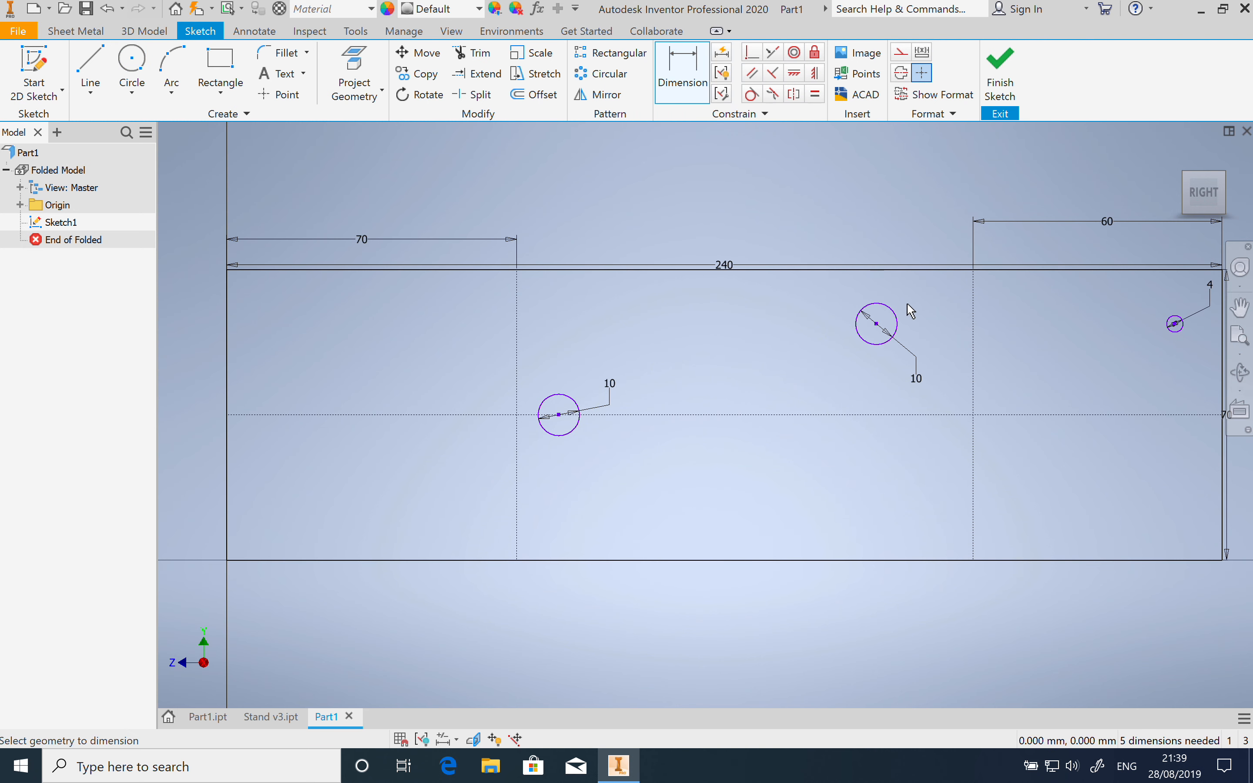
{"action": "left_click", "coordinate": [876, 324]}
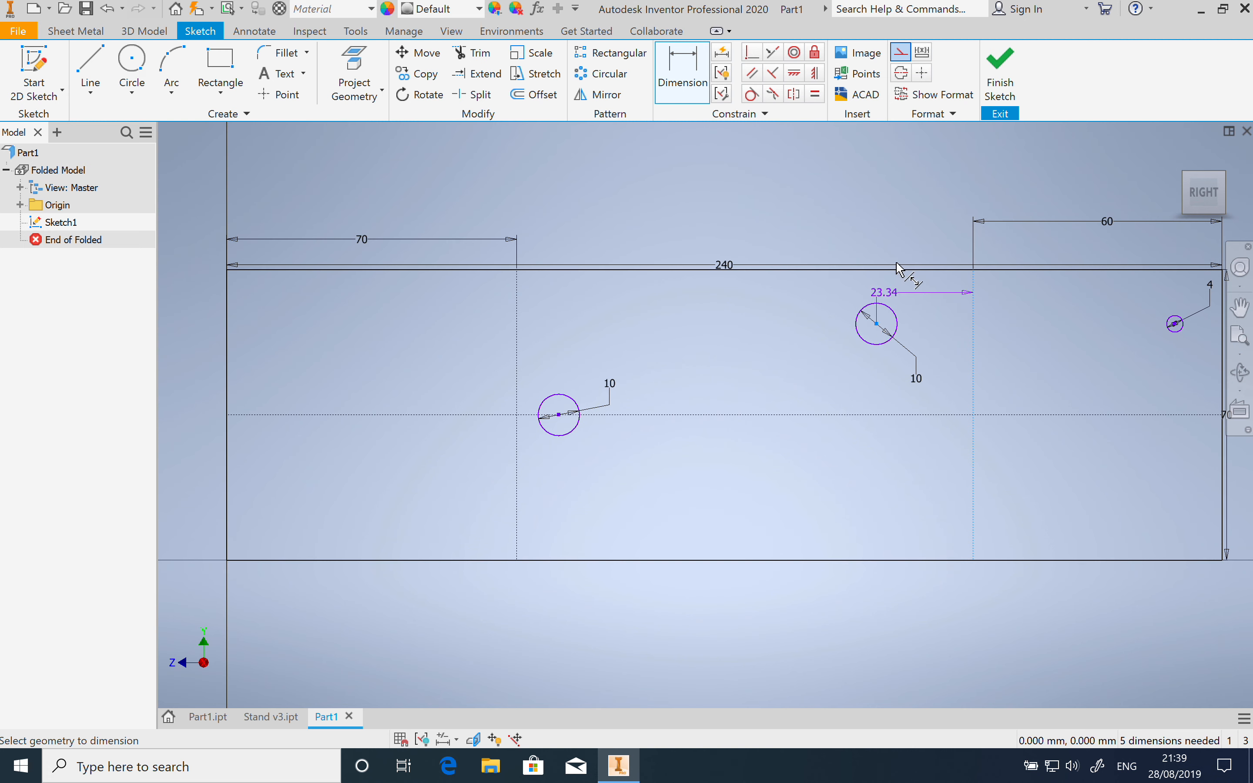
{"action": "left_click", "coordinate": [920, 224]}
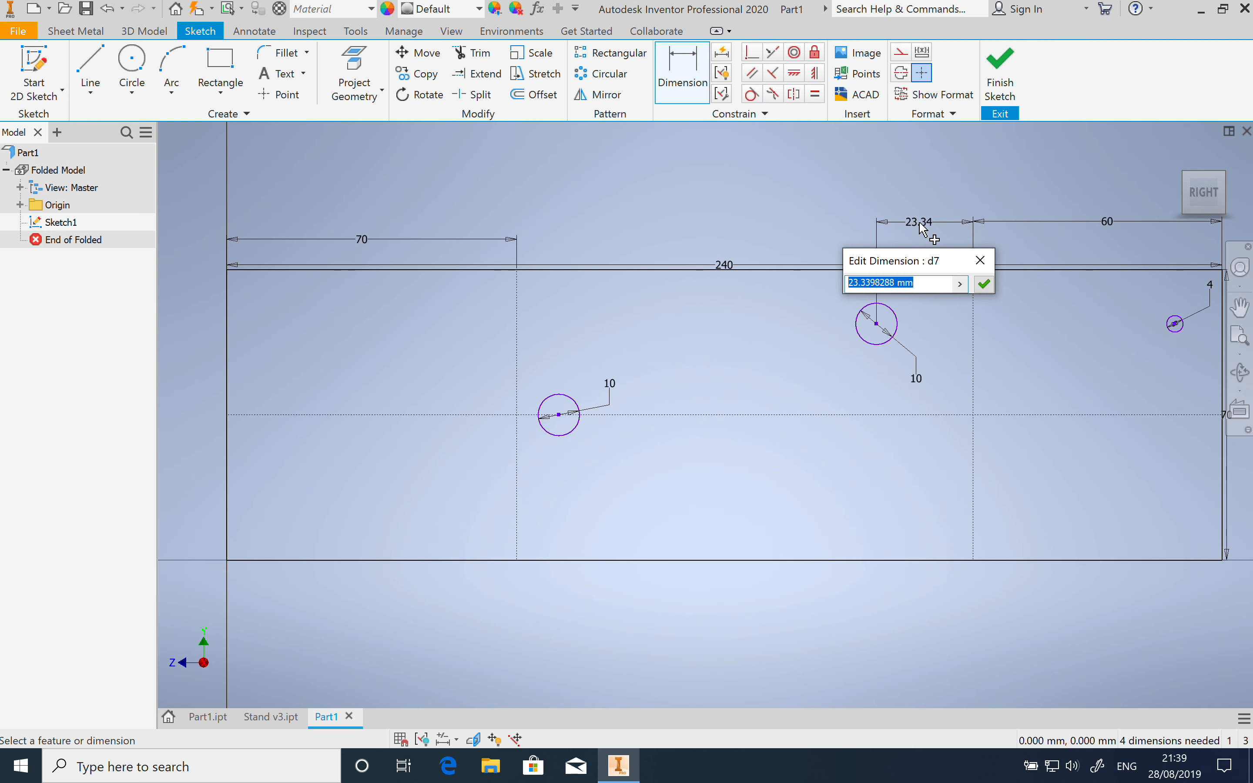
{"action": "type", "text": "36"}
{"action": "key", "text": "Return"}
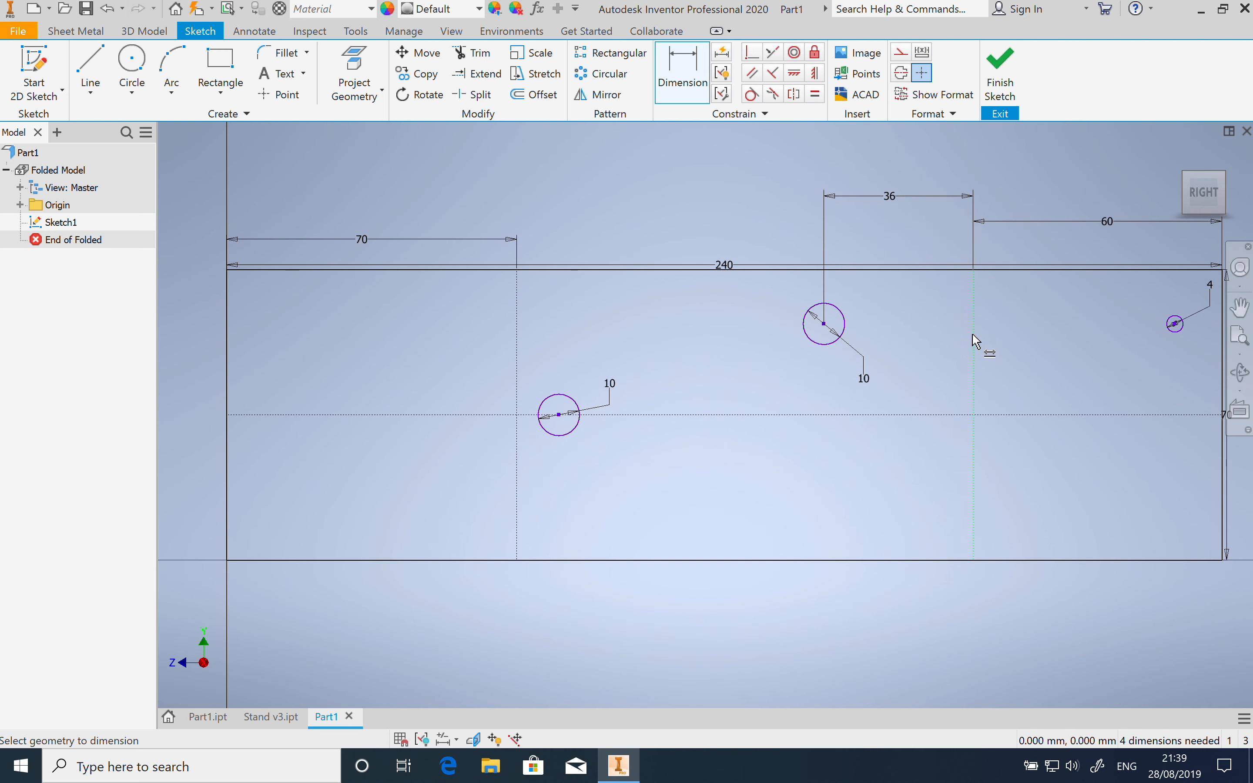
Dimension the 4 mm circle's centre 30 mm from the right construction line and 15 mm below the rectangle's top edge
{"action": "left_click", "coordinate": [1175, 325]}
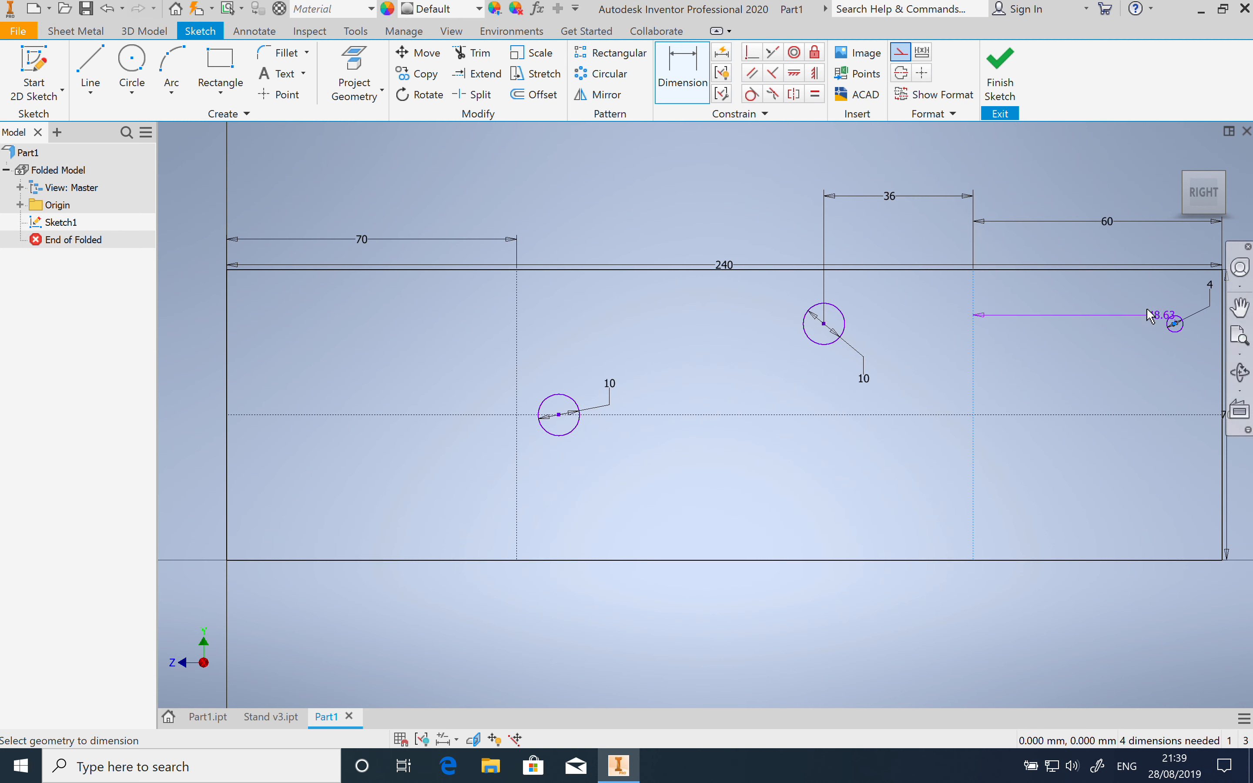
{"action": "left_click", "coordinate": [1041, 252]}
{"action": "type", "text": "30"}
{"action": "key", "text": "Return"}
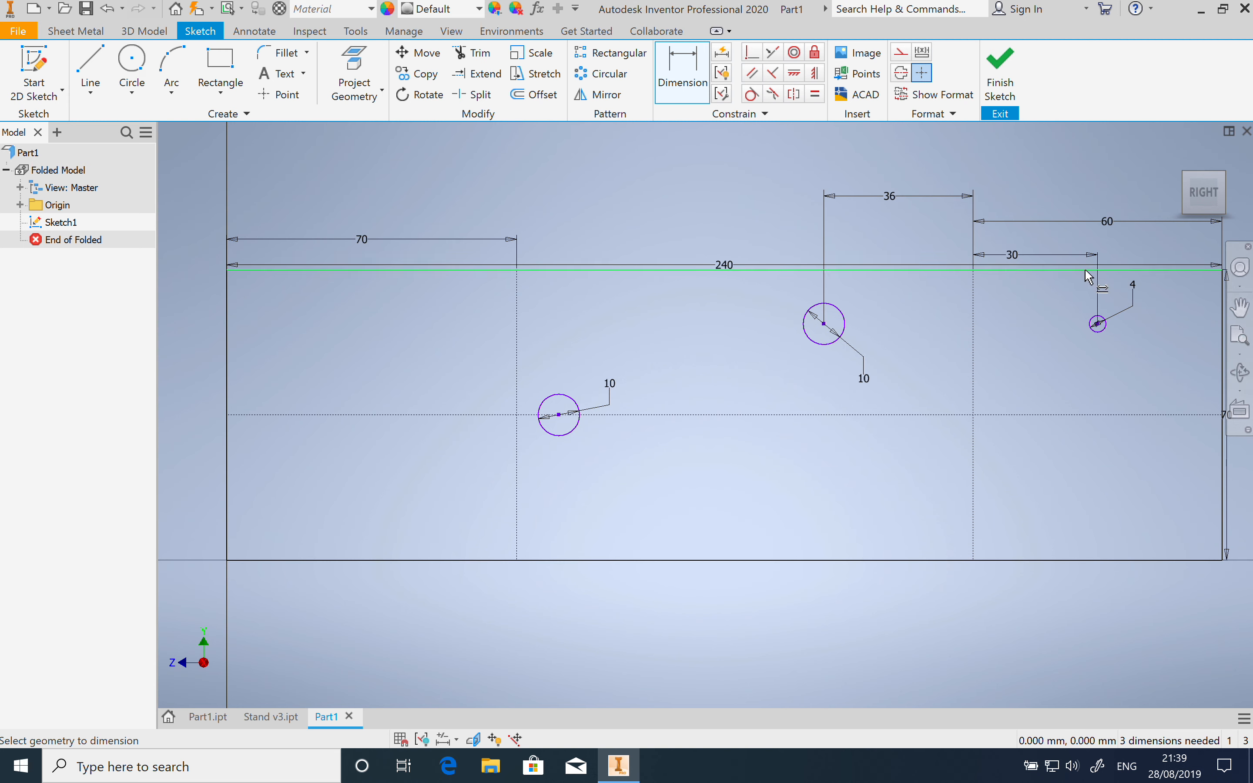
{"action": "left_click", "coordinate": [1086, 270]}
{"action": "left_click", "coordinate": [1098, 325]}
{"action": "left_click", "coordinate": [1080, 295]}
{"action": "type", "text": "15"}
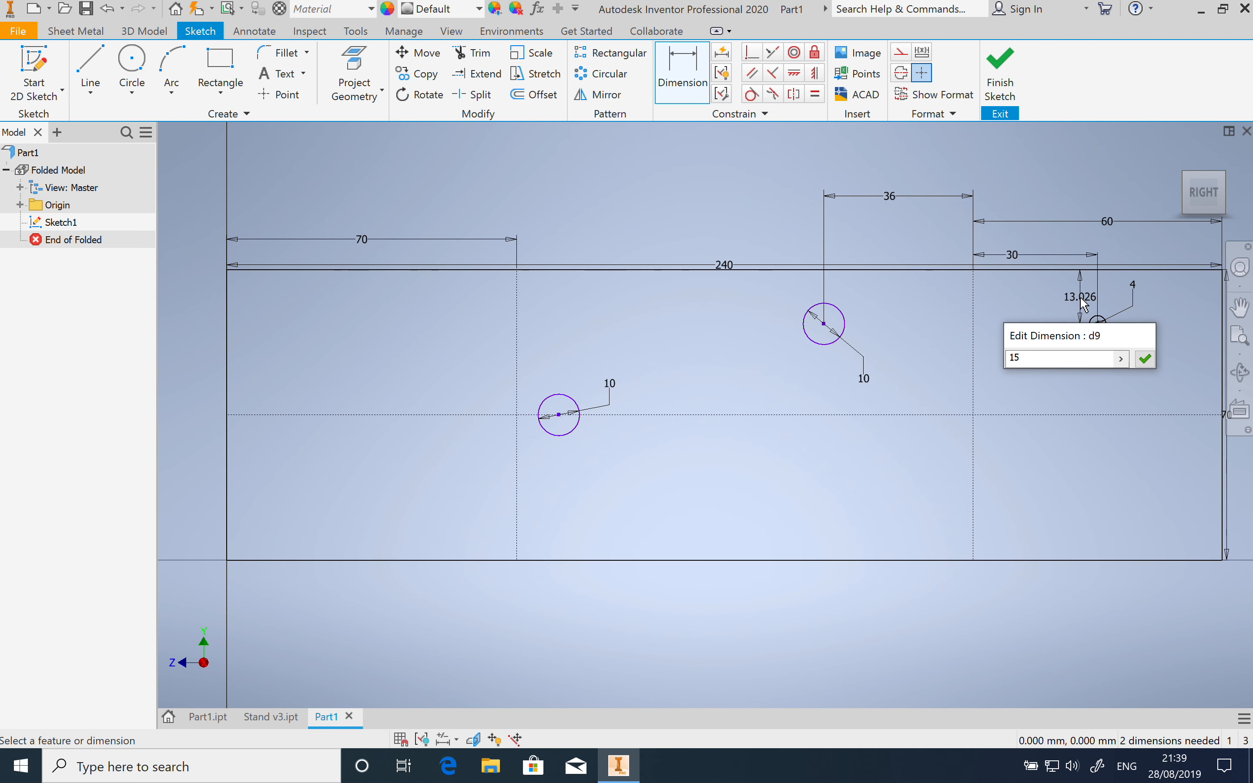
{"action": "key", "text": "Return"}
Dimension the upper 10 mm circle's centre 15 mm below the rectangle's top edge
{"action": "left_click", "coordinate": [841, 270]}
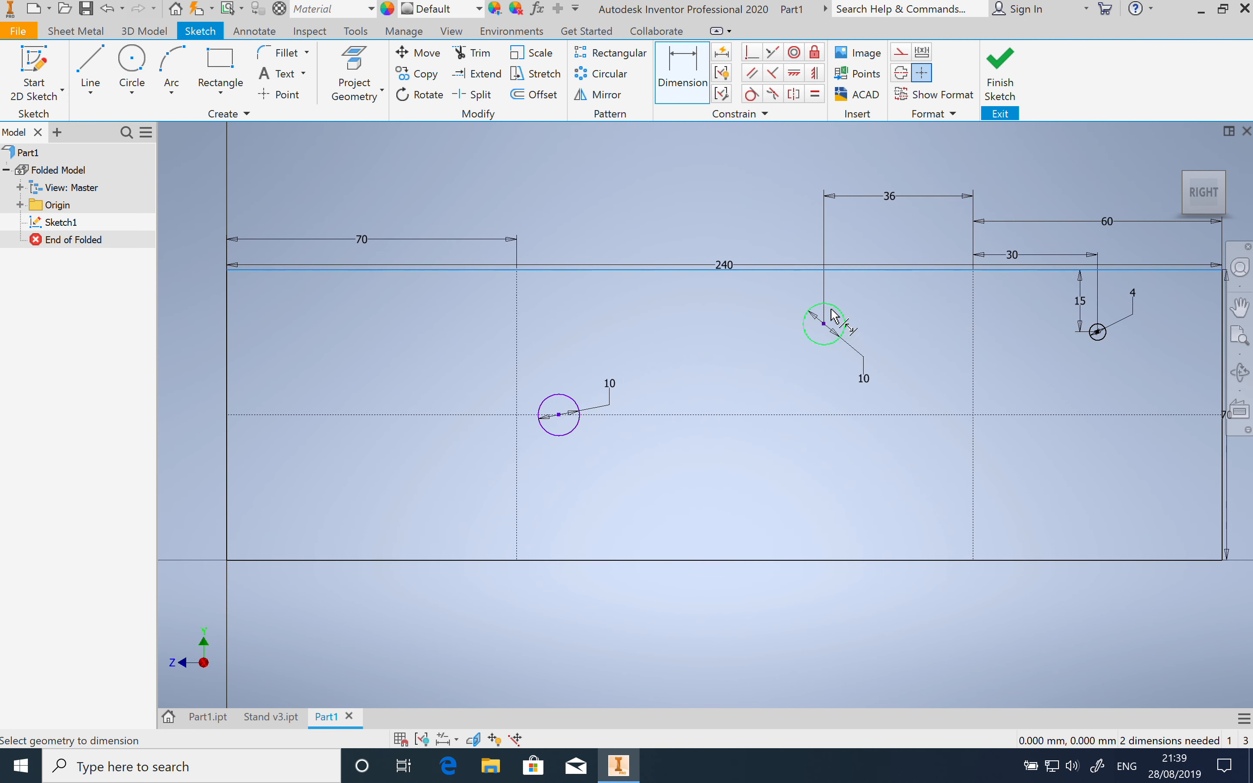
{"action": "left_click", "coordinate": [823, 325]}
{"action": "left_click", "coordinate": [873, 310]}
{"action": "type", "text": "15"}
{"action": "key", "text": "Return"}
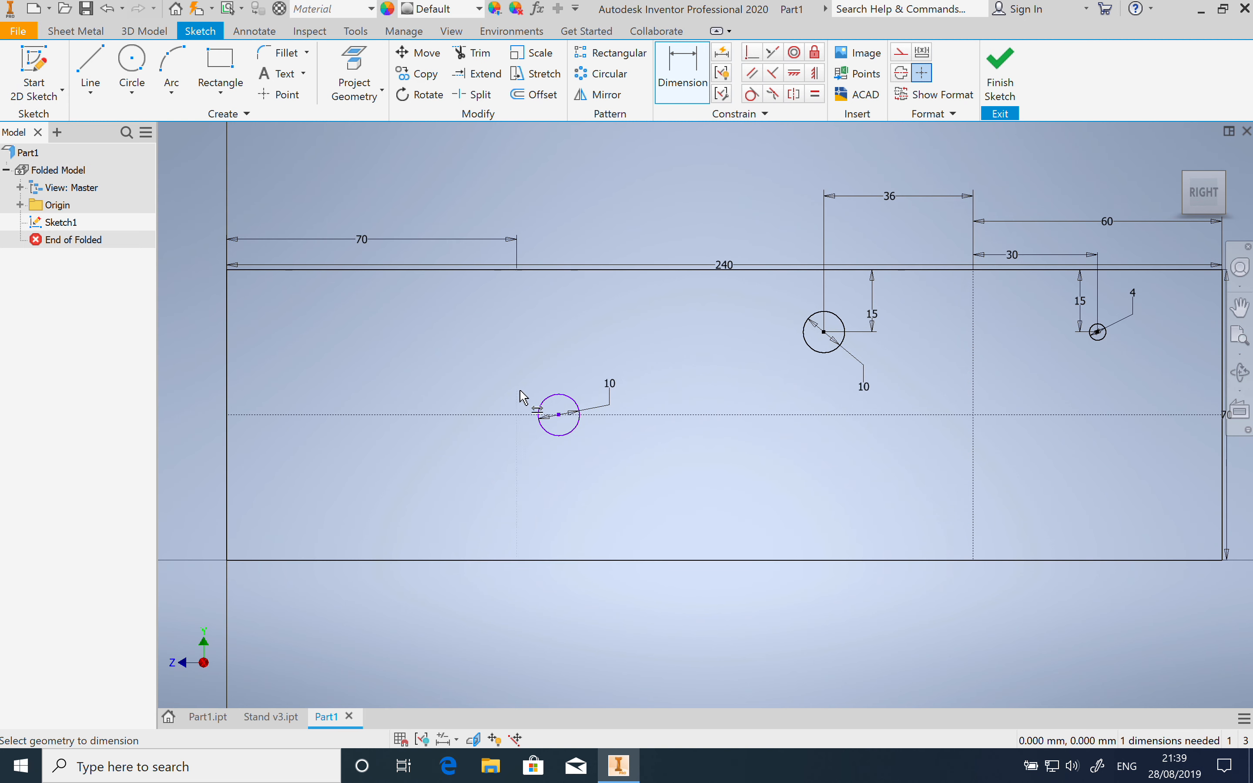
Dimension the centreline 10 mm circle's centre 10 mm from the left vertical construction line
{"action": "left_click", "coordinate": [561, 420]}
{"action": "left_click", "coordinate": [558, 362]}
{"action": "type", "text": "1"}
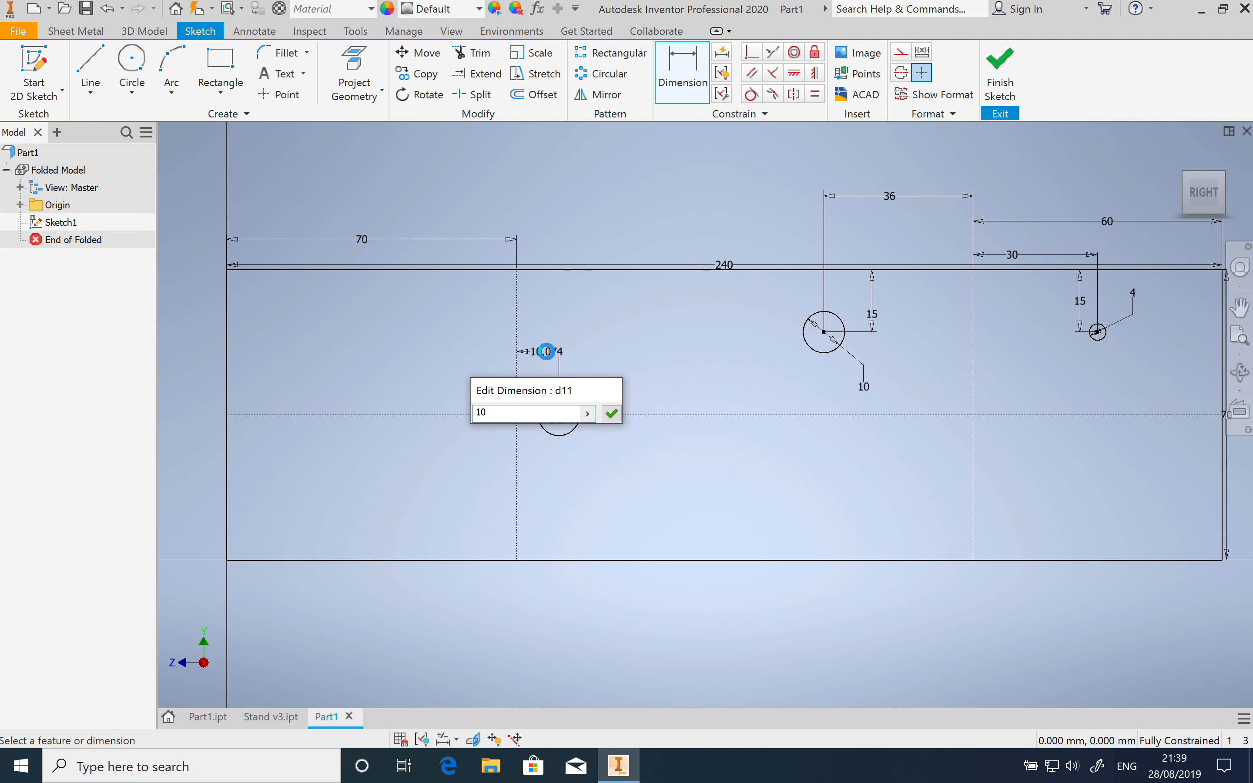
{"action": "type", "text": "0"}
{"action": "key", "text": "Return"}
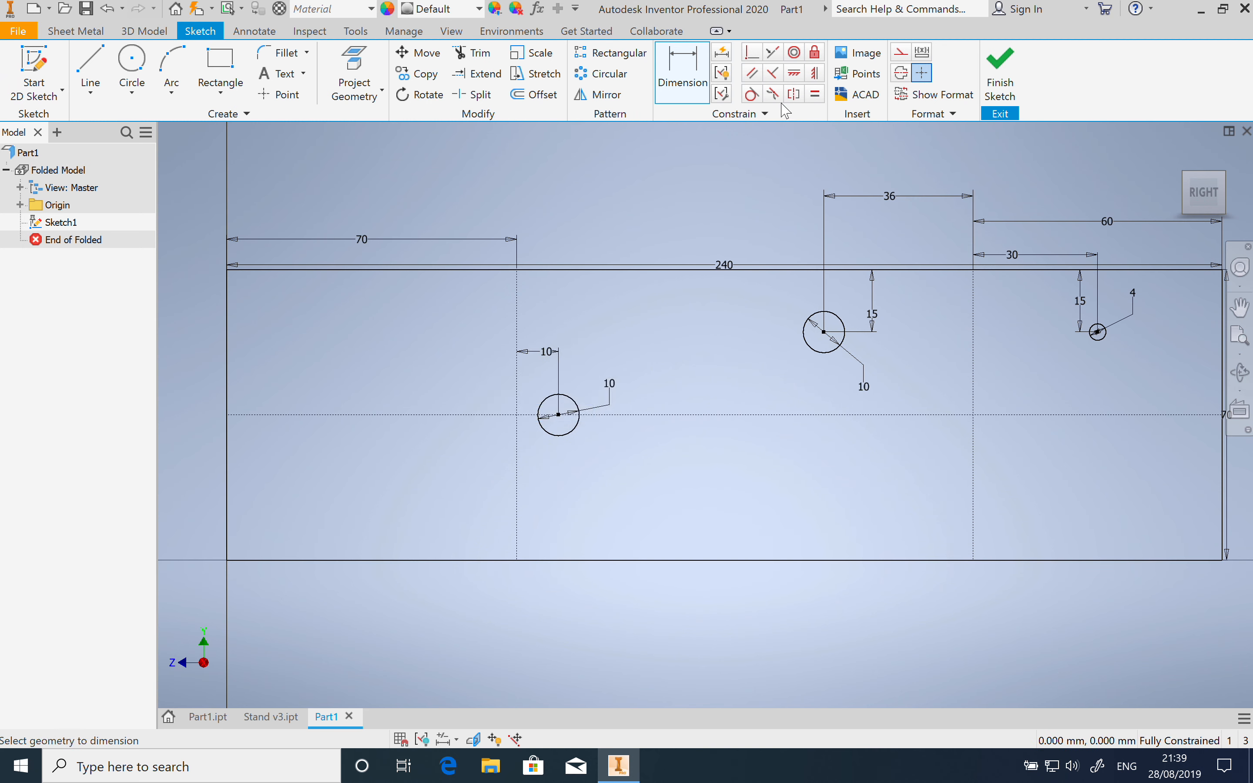
Mirror the upper 10 mm circle and the 4 mm circle about the horizontal construction centreline
{"action": "left_click", "coordinate": [598, 95]}
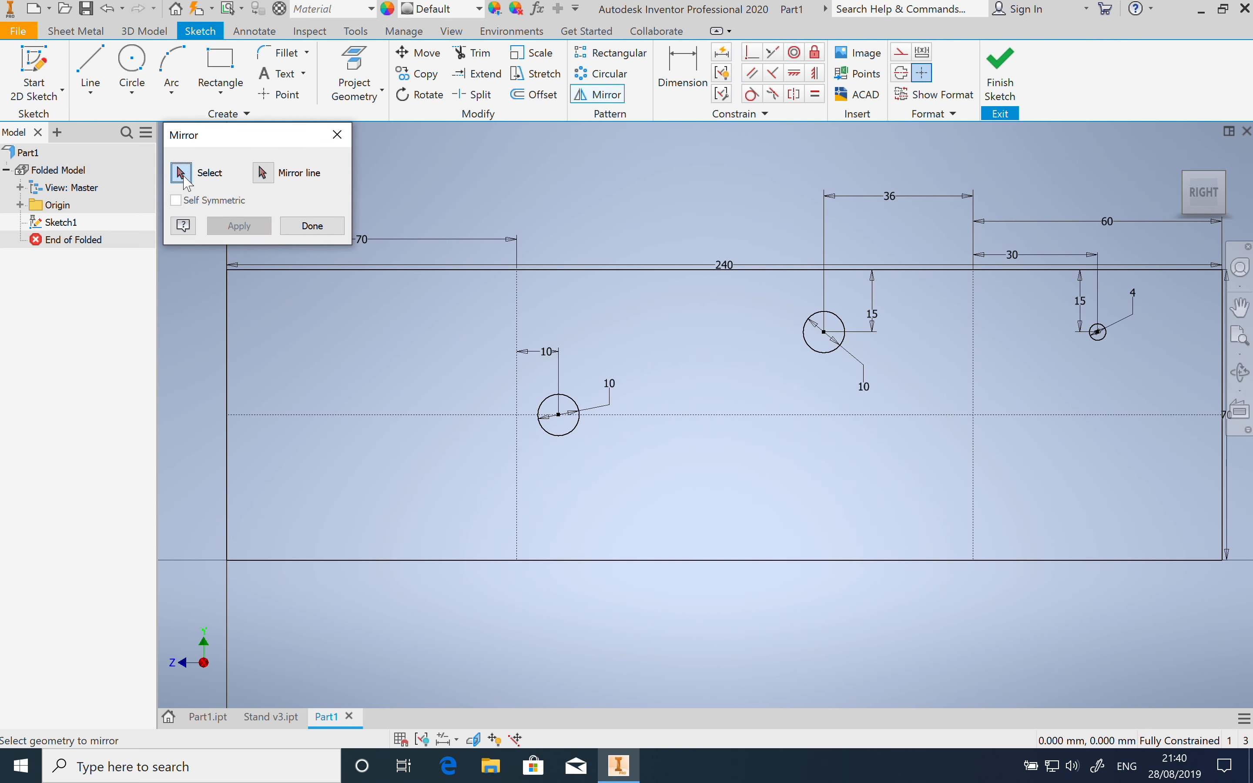
{"action": "left_click", "coordinate": [813, 350]}
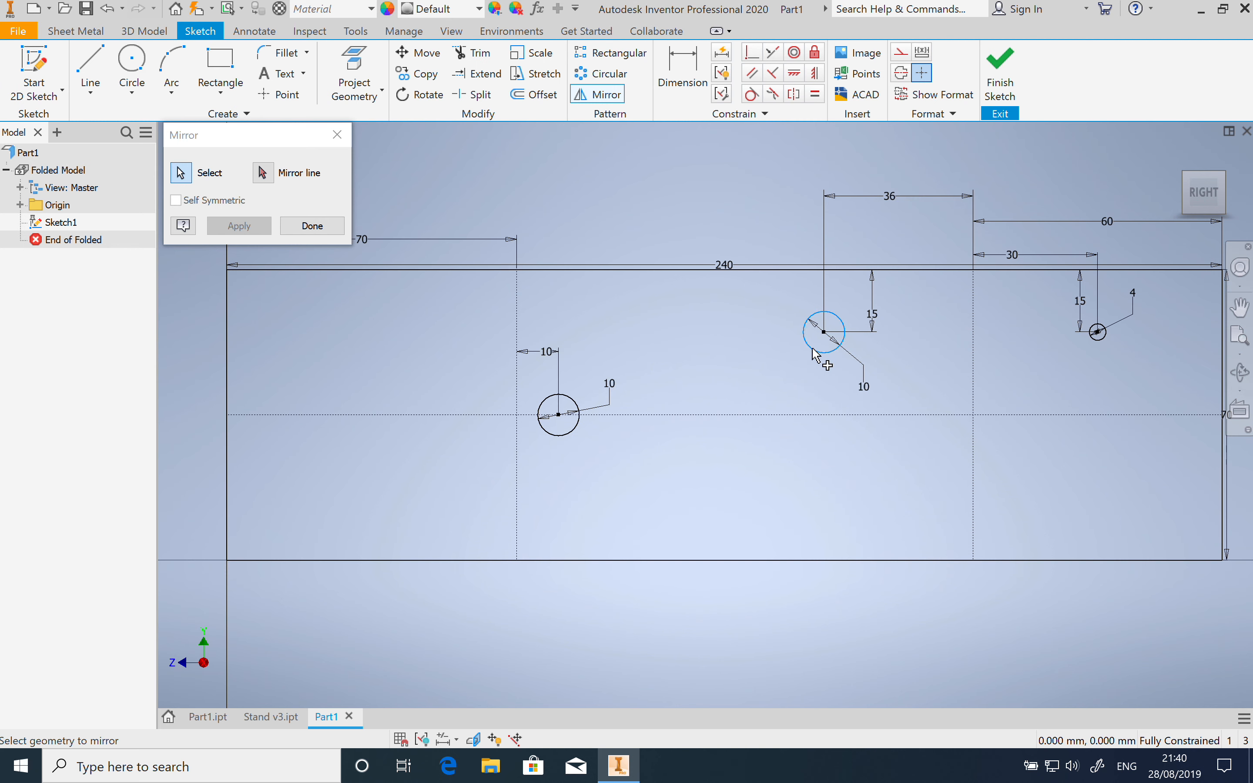
{"action": "left_click", "coordinate": [1101, 337]}
{"action": "left_click", "coordinate": [262, 172]}
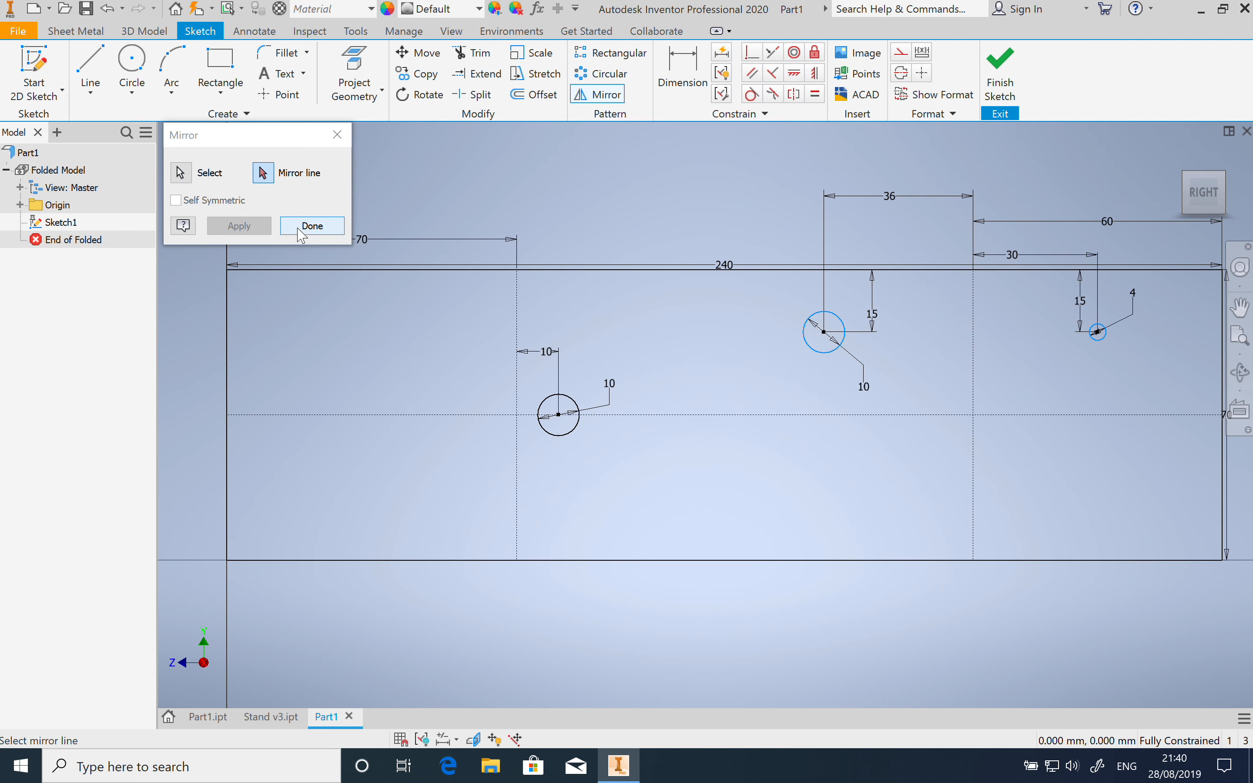
{"action": "left_click", "coordinate": [262, 177]}
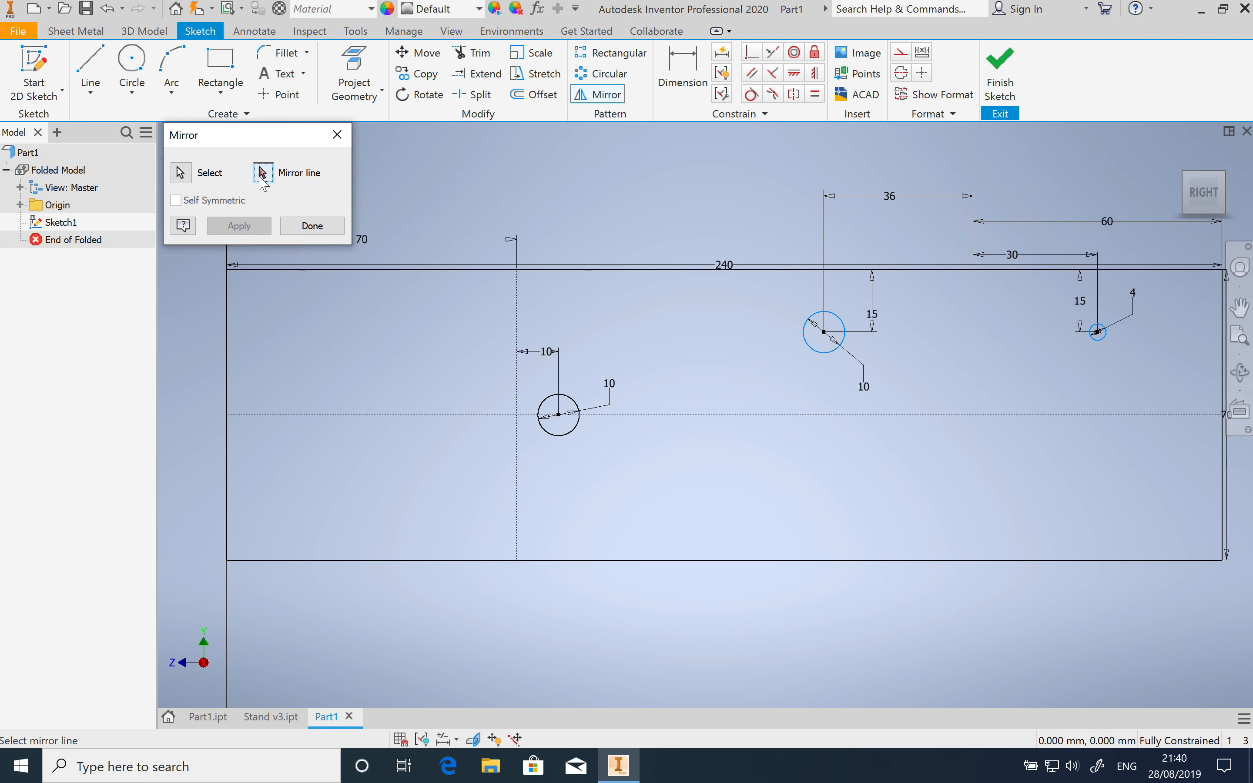
{"action": "left_click", "coordinate": [638, 419]}
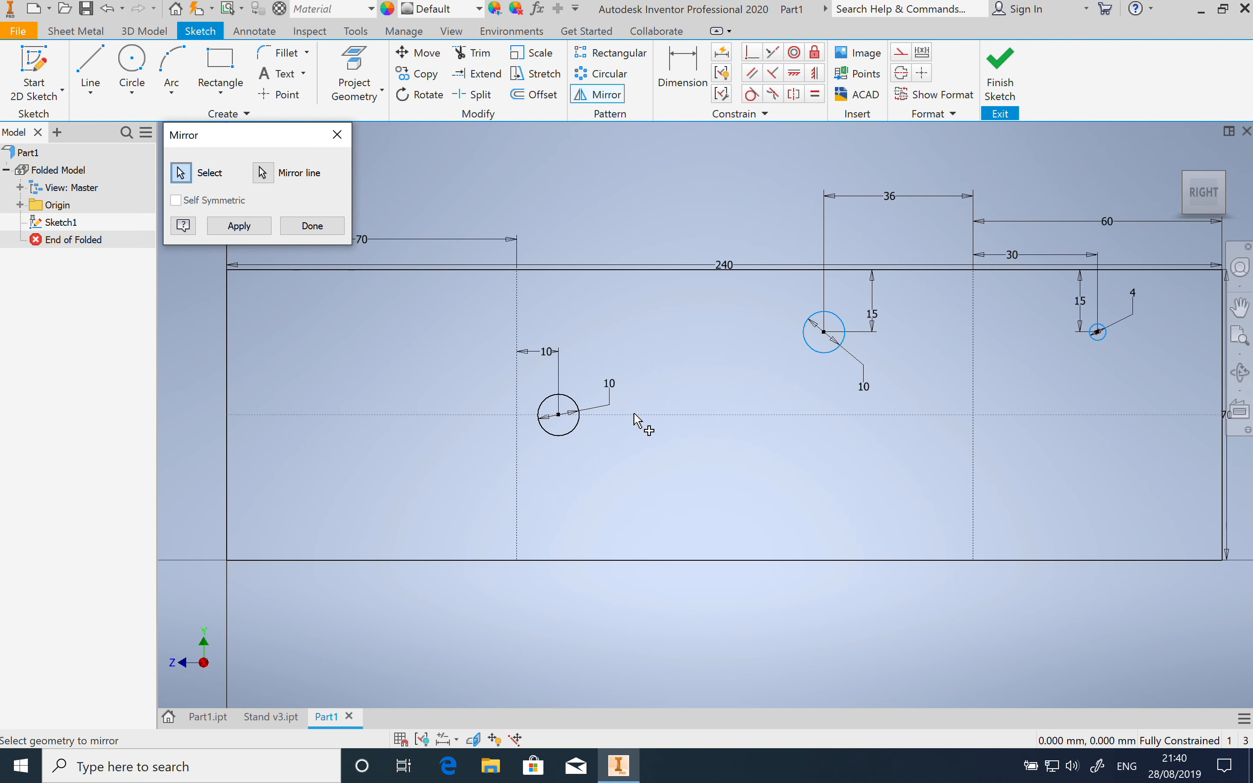
{"action": "left_click", "coordinate": [240, 226]}
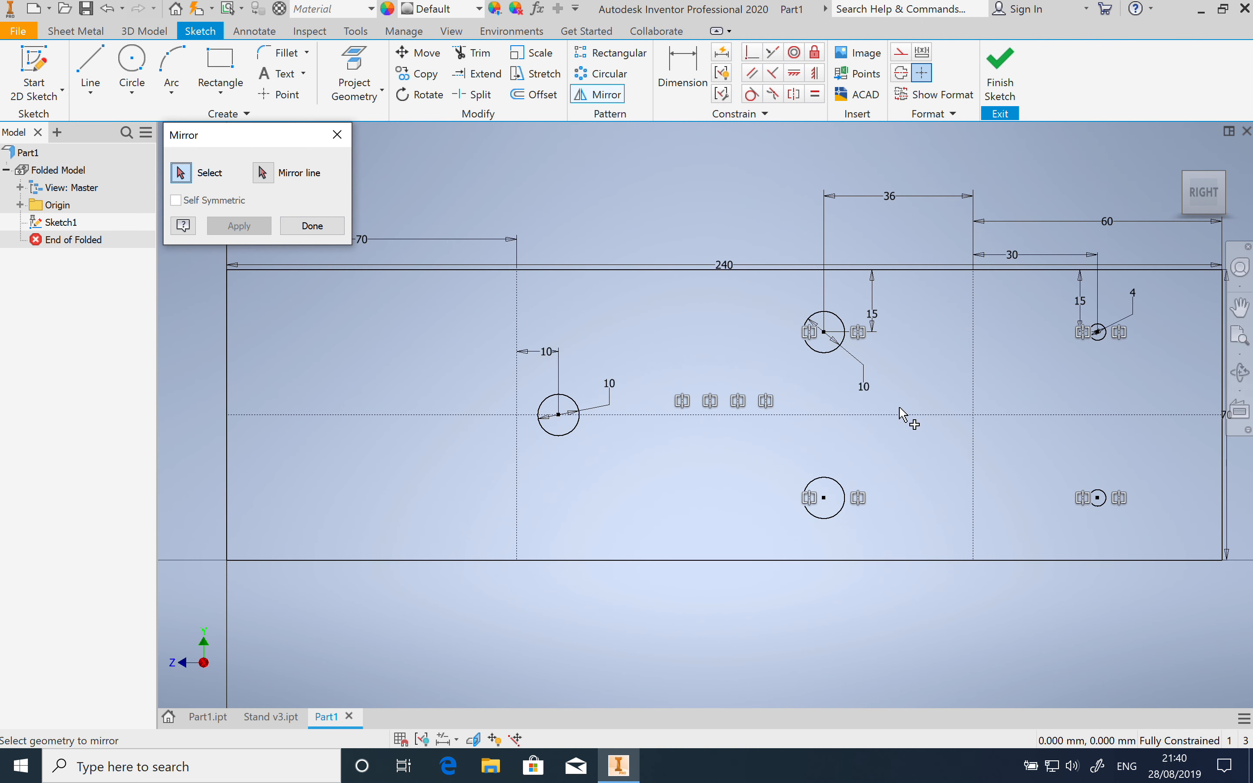
{"action": "left_click", "coordinate": [339, 136]}
Finish the sketch and create a sheet metal face from the rectangular profile, leaving the five circles as holes
{"action": "left_click", "coordinate": [1000, 78]}
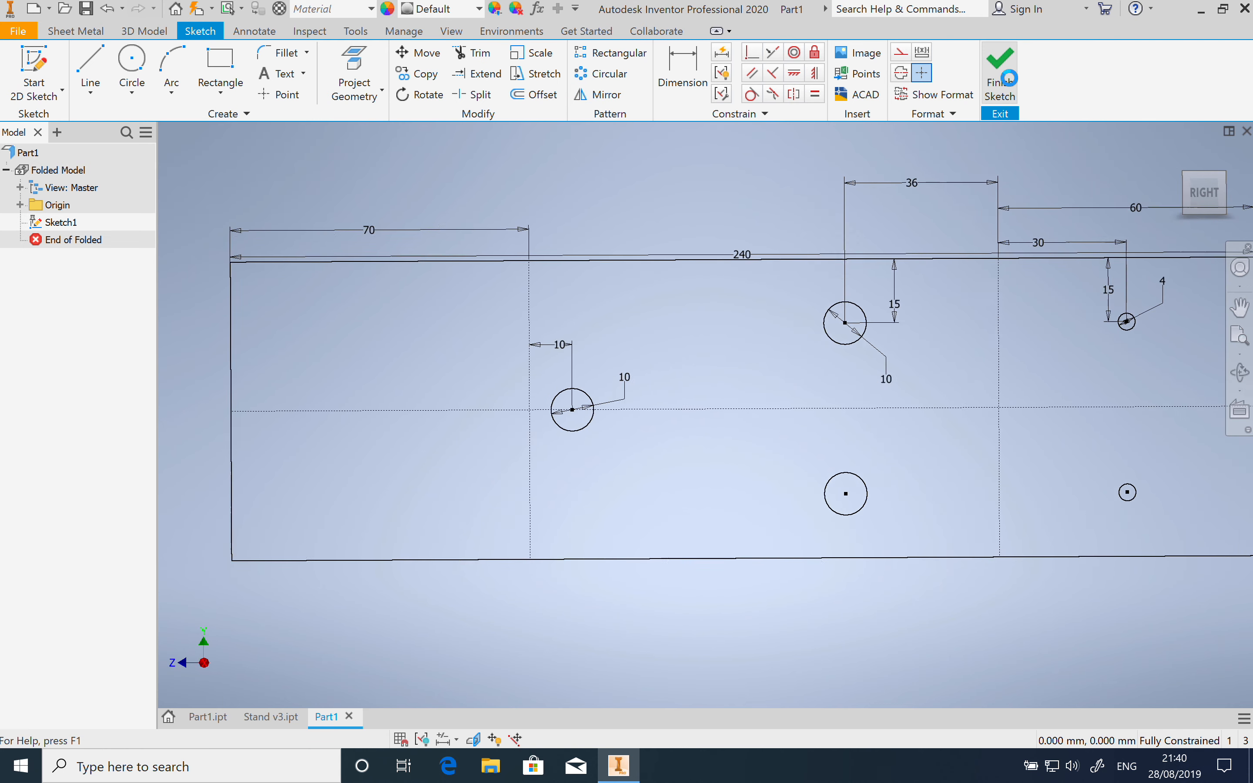
{"action": "left_click", "coordinate": [1241, 342]}
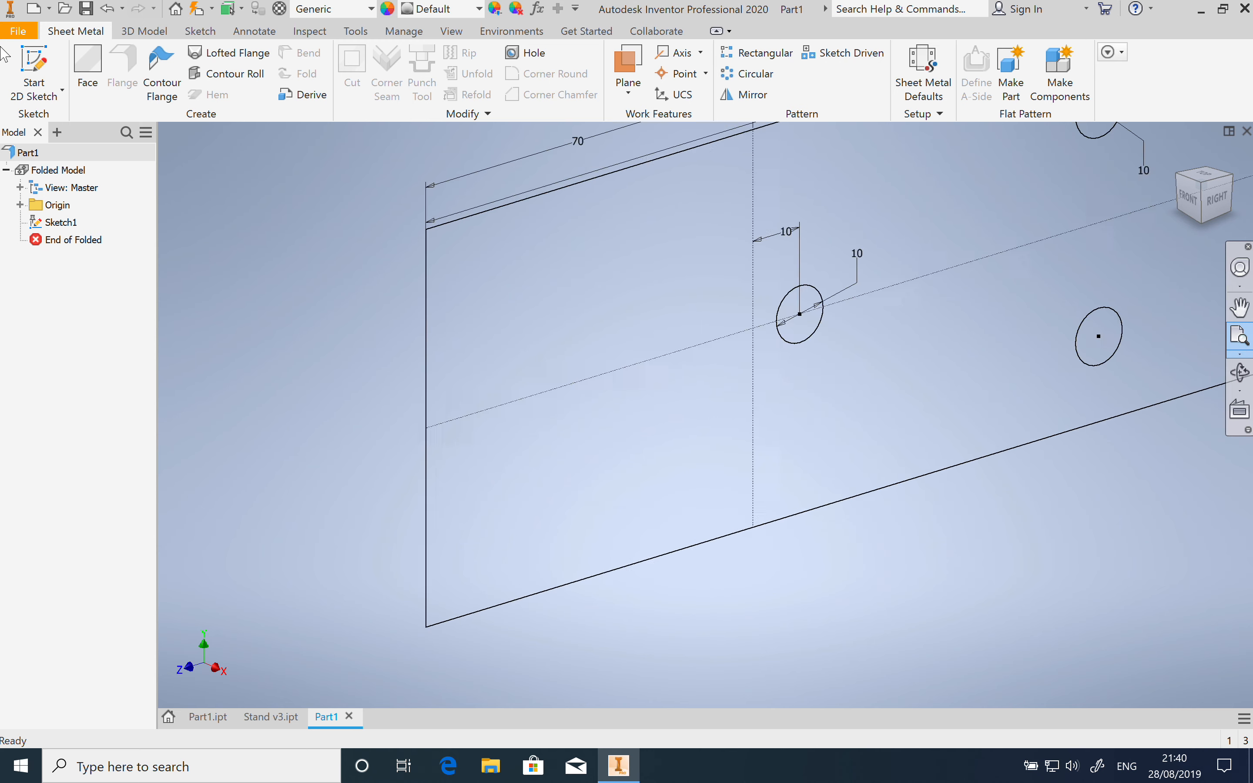
{"action": "left_click", "coordinate": [88, 73]}
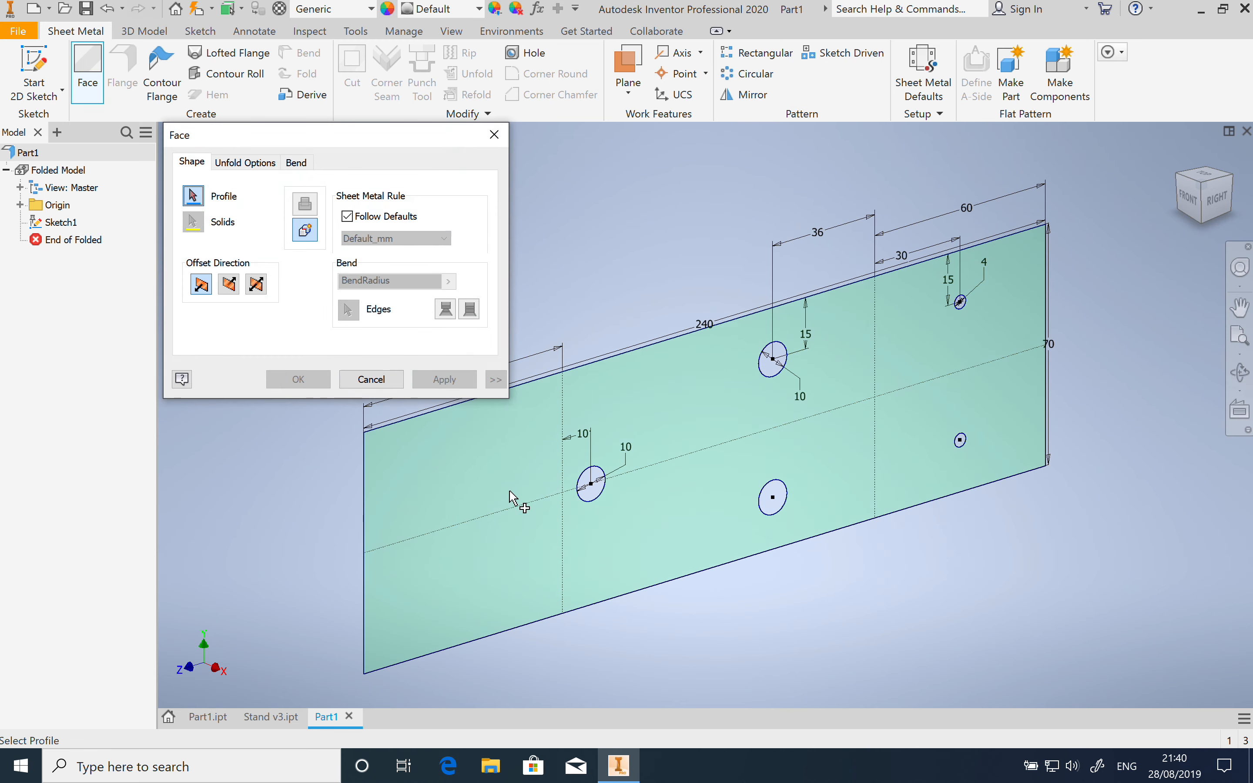
{"action": "left_click", "coordinate": [509, 491]}
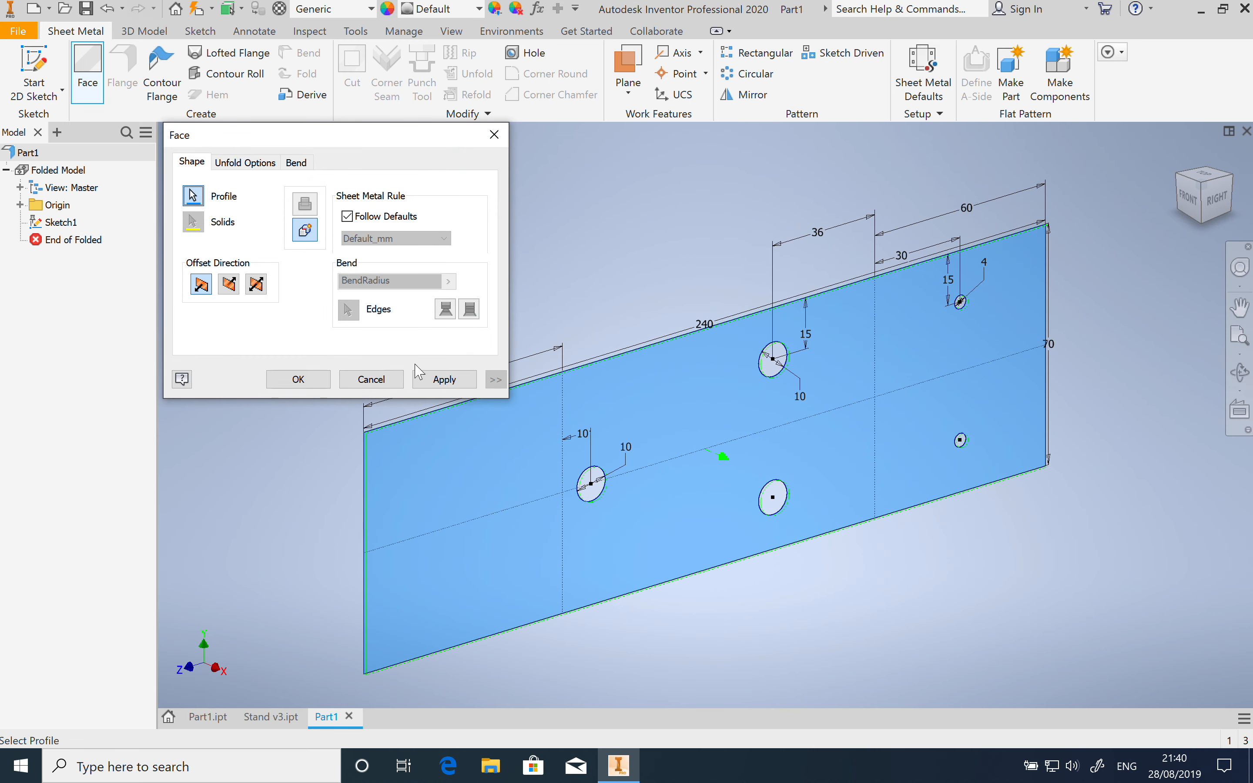
{"action": "left_click", "coordinate": [448, 380]}
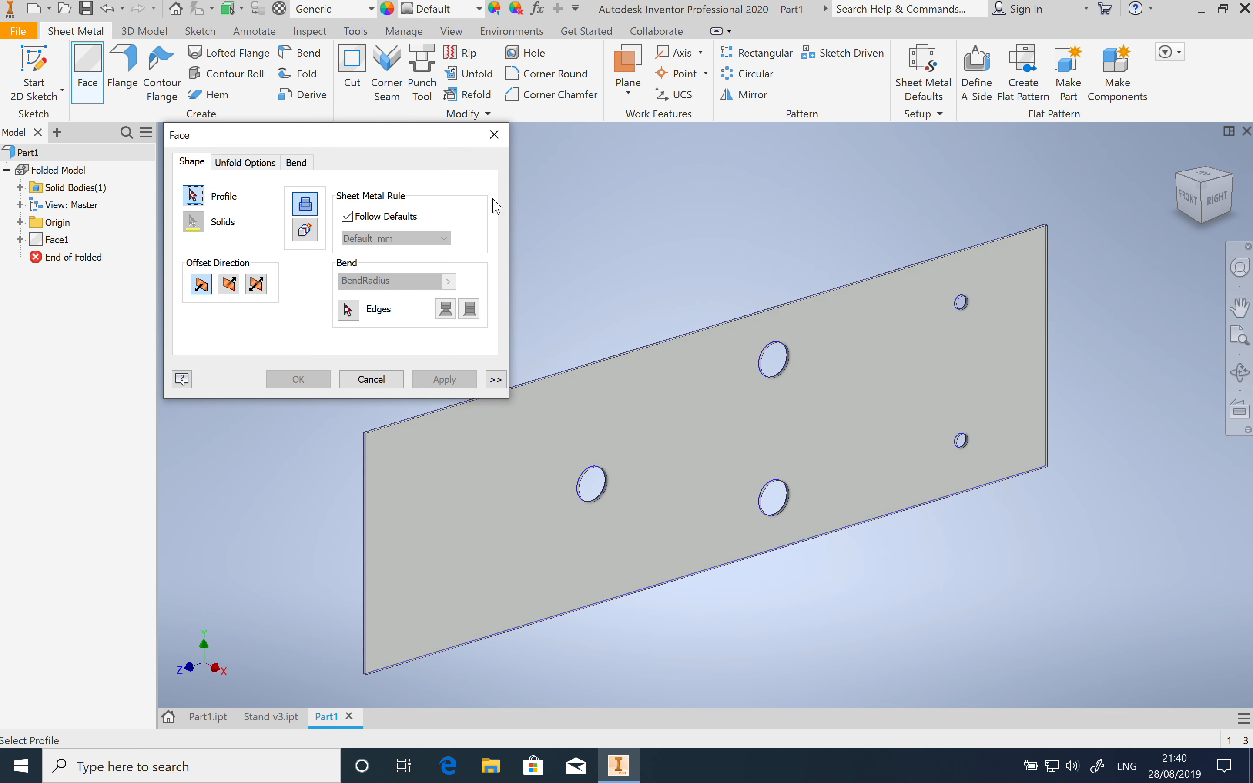
{"action": "left_click", "coordinate": [494, 135]}
Start a new 2D sketch on the plate's large front face
{"action": "left_click", "coordinate": [36, 88]}
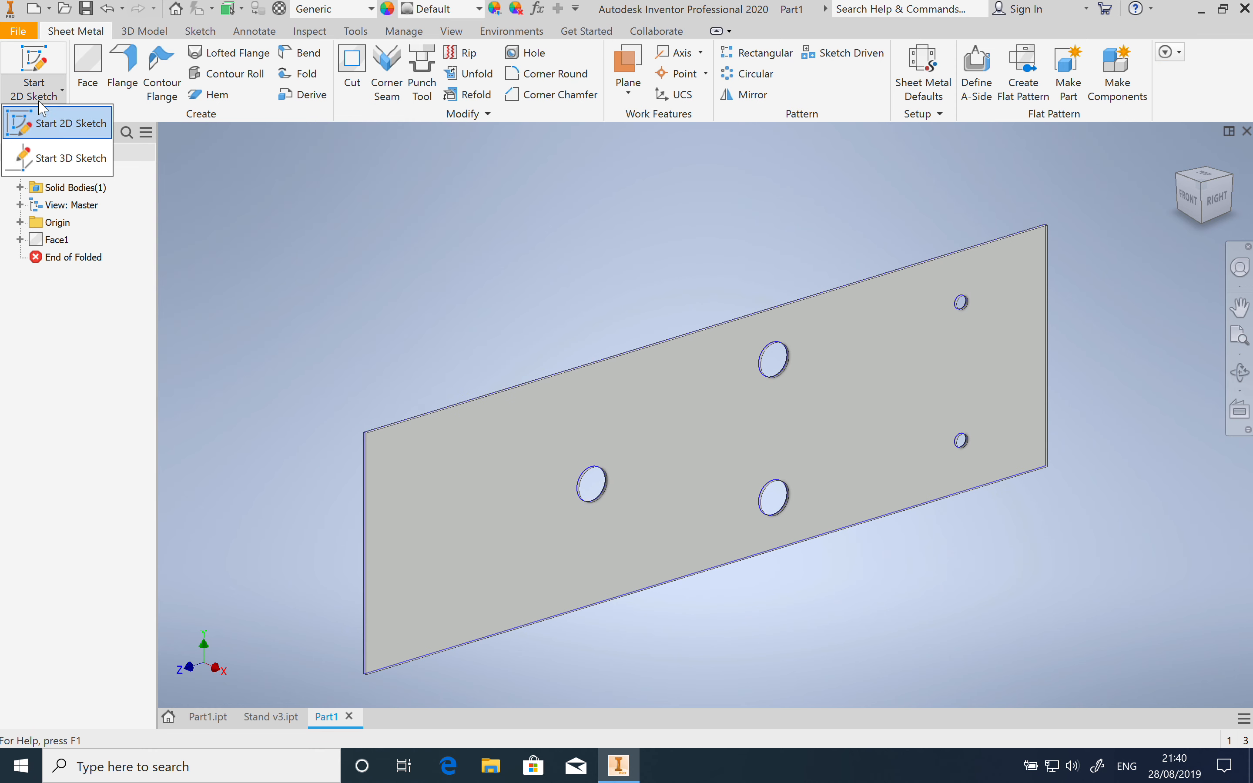
{"action": "left_click", "coordinate": [46, 123]}
{"action": "left_click", "coordinate": [499, 427]}
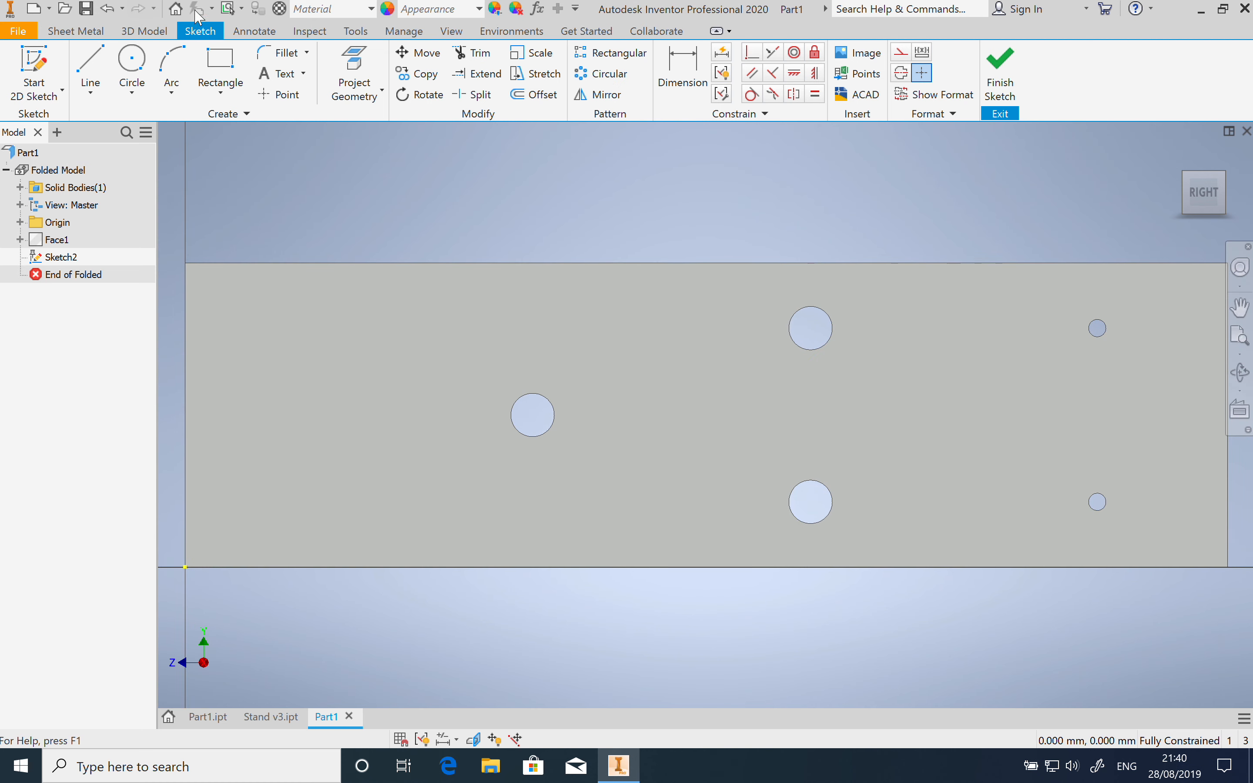
Draw two vertical lines across the plate's full height, about 55 mm from its left edge and about 51 mm from its right edge
{"action": "left_click", "coordinate": [90, 73]}
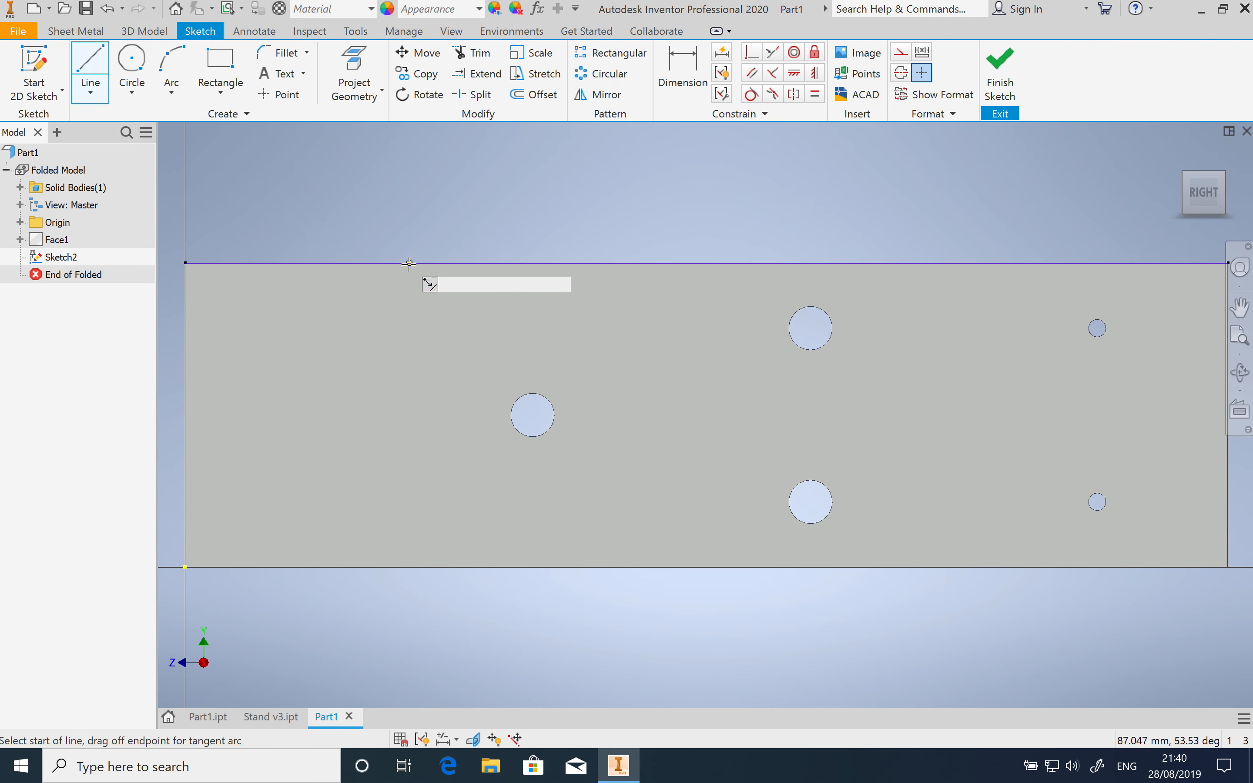
{"action": "left_click", "coordinate": [423, 264]}
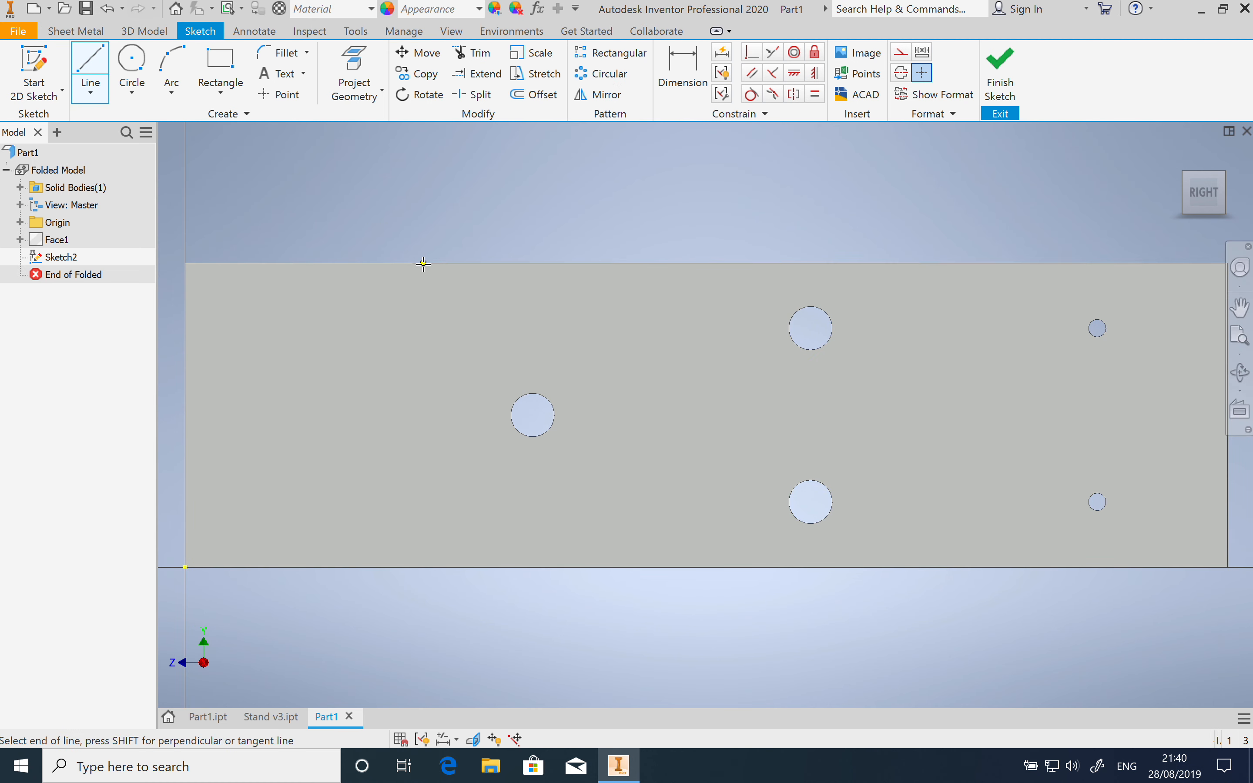
{"action": "left_click", "coordinate": [423, 566]}
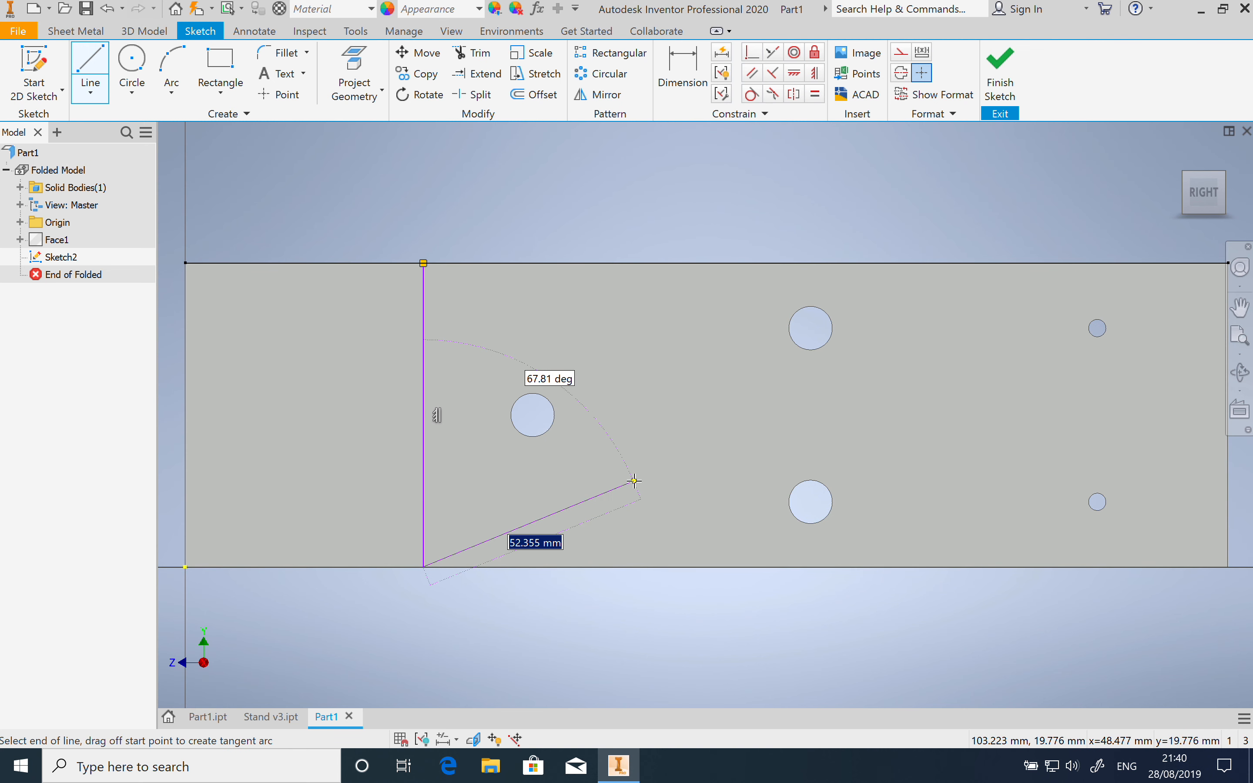
{"action": "key", "text": "Escape"}
{"action": "left_click", "coordinate": [90, 68]}
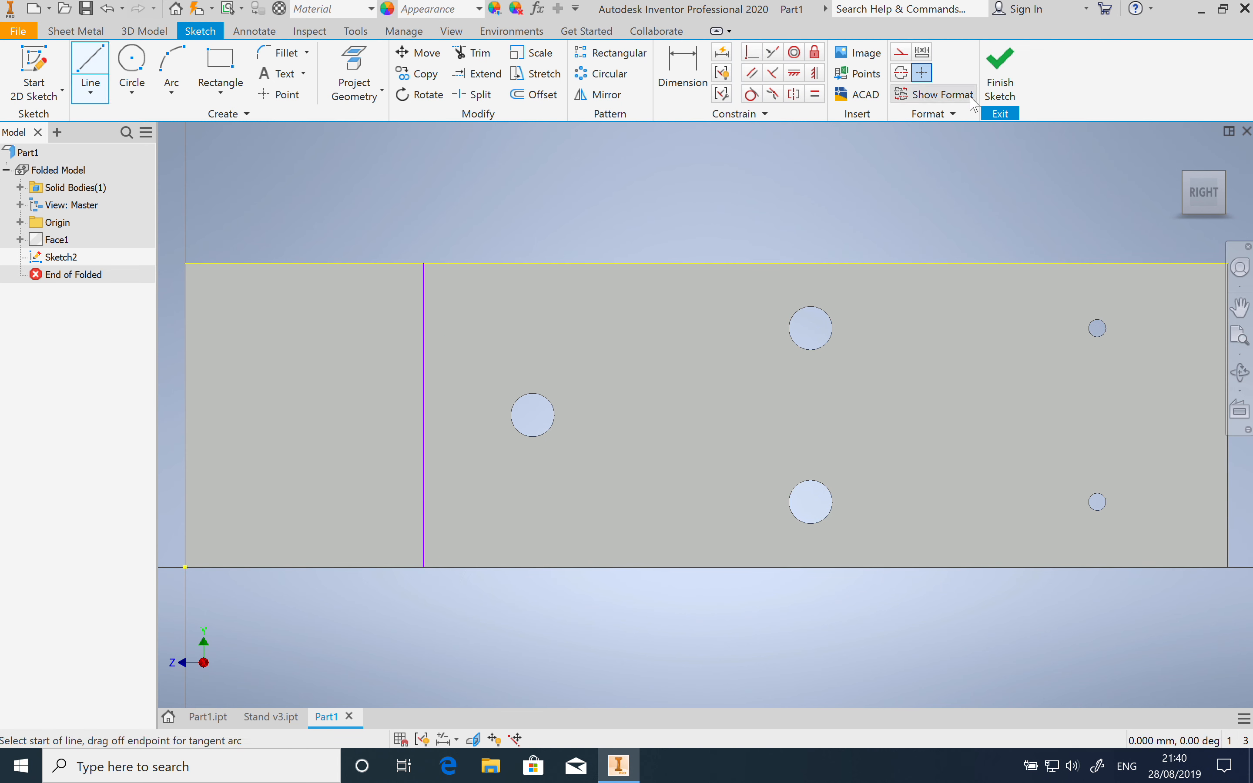
{"action": "left_click", "coordinate": [1006, 263]}
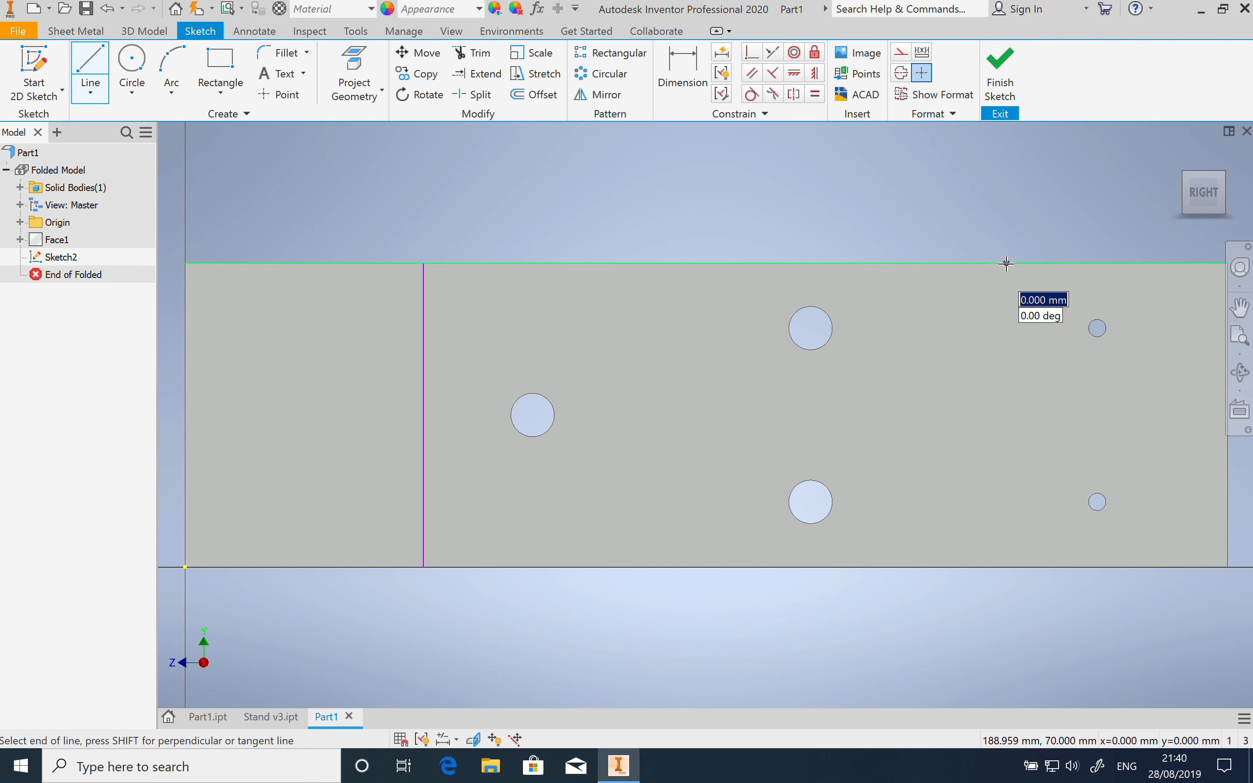
{"action": "double_click", "coordinate": [1006, 566]}
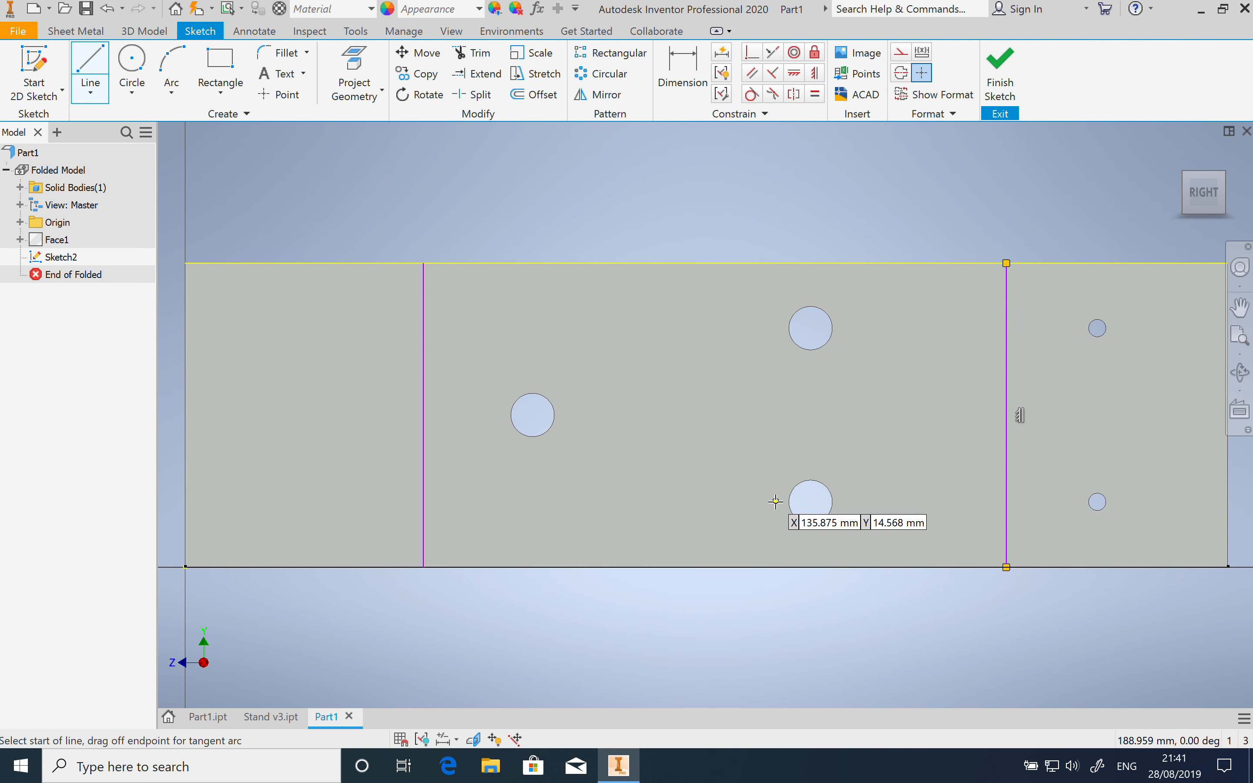
Dimension the left vertical line 70 mm from the plate's left edge
{"action": "key", "text": "d"}
{"action": "left_click", "coordinate": [423, 384]}
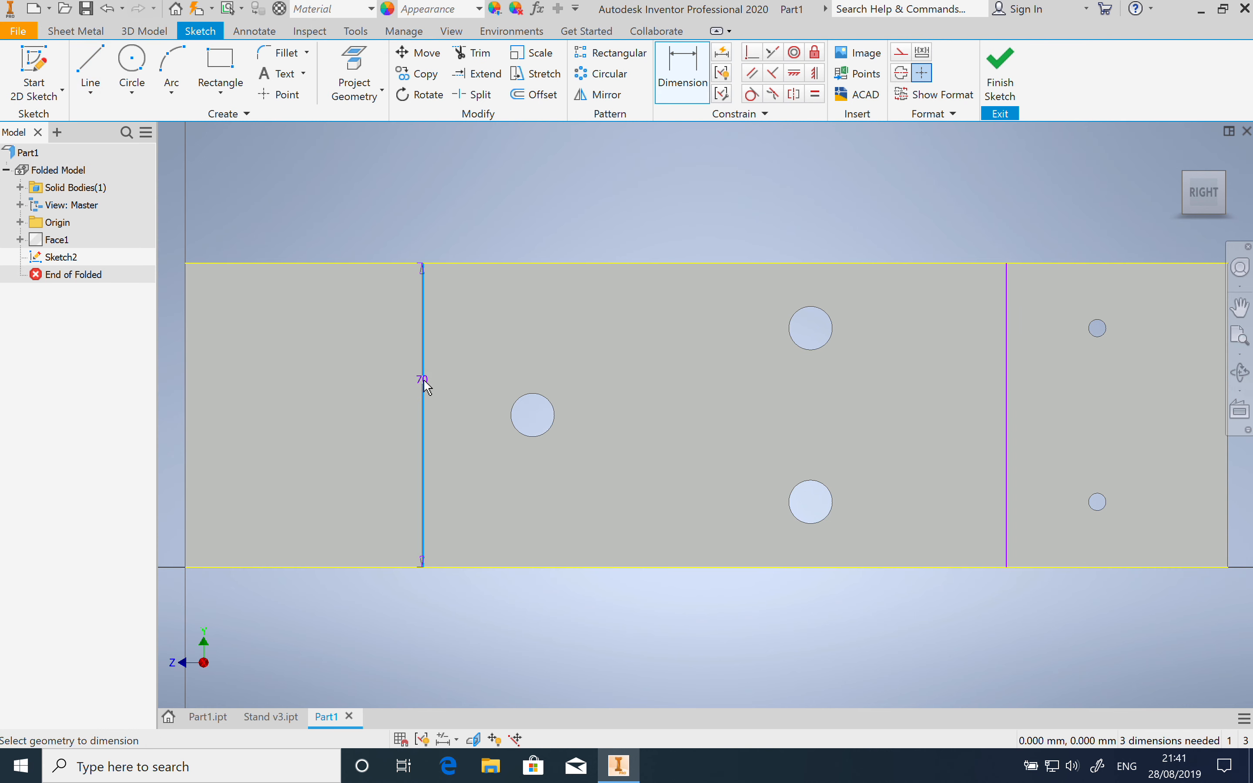
{"action": "left_click", "coordinate": [187, 413]}
{"action": "left_click", "coordinate": [289, 240]}
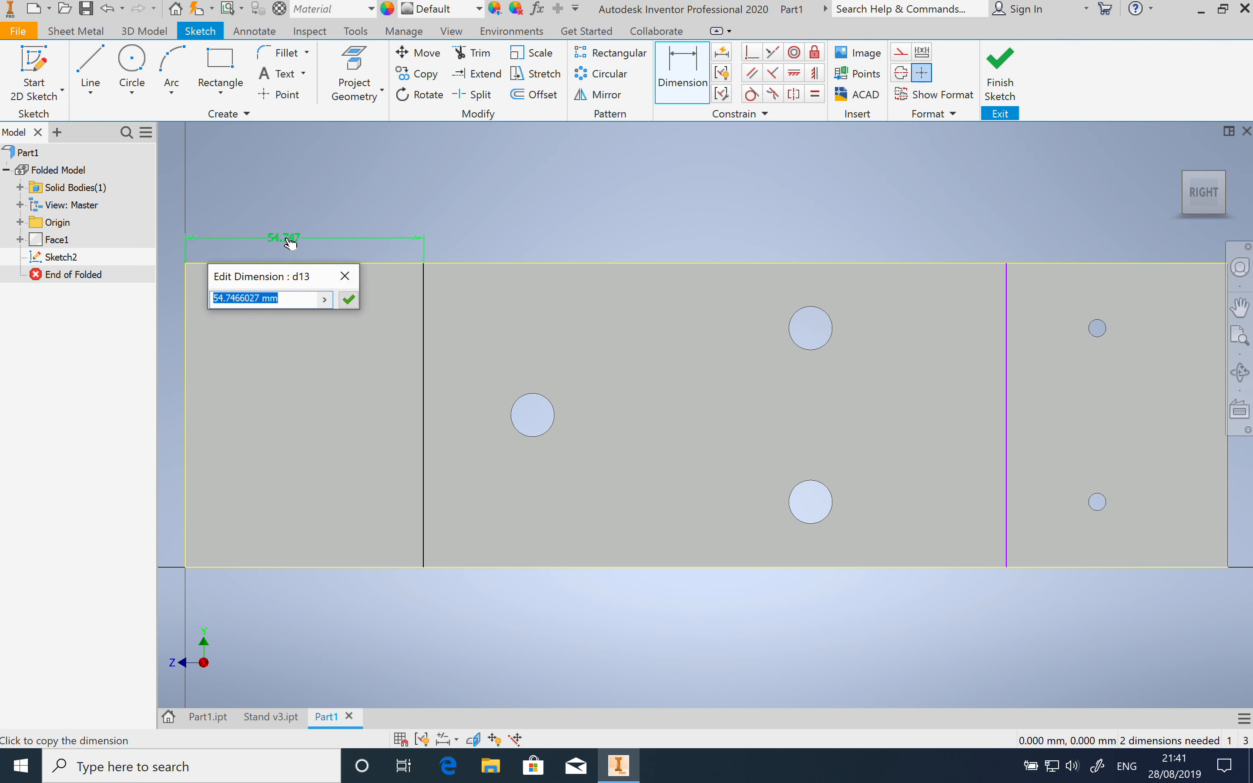
{"action": "type", "text": "70"}
{"action": "key", "text": "Return"}
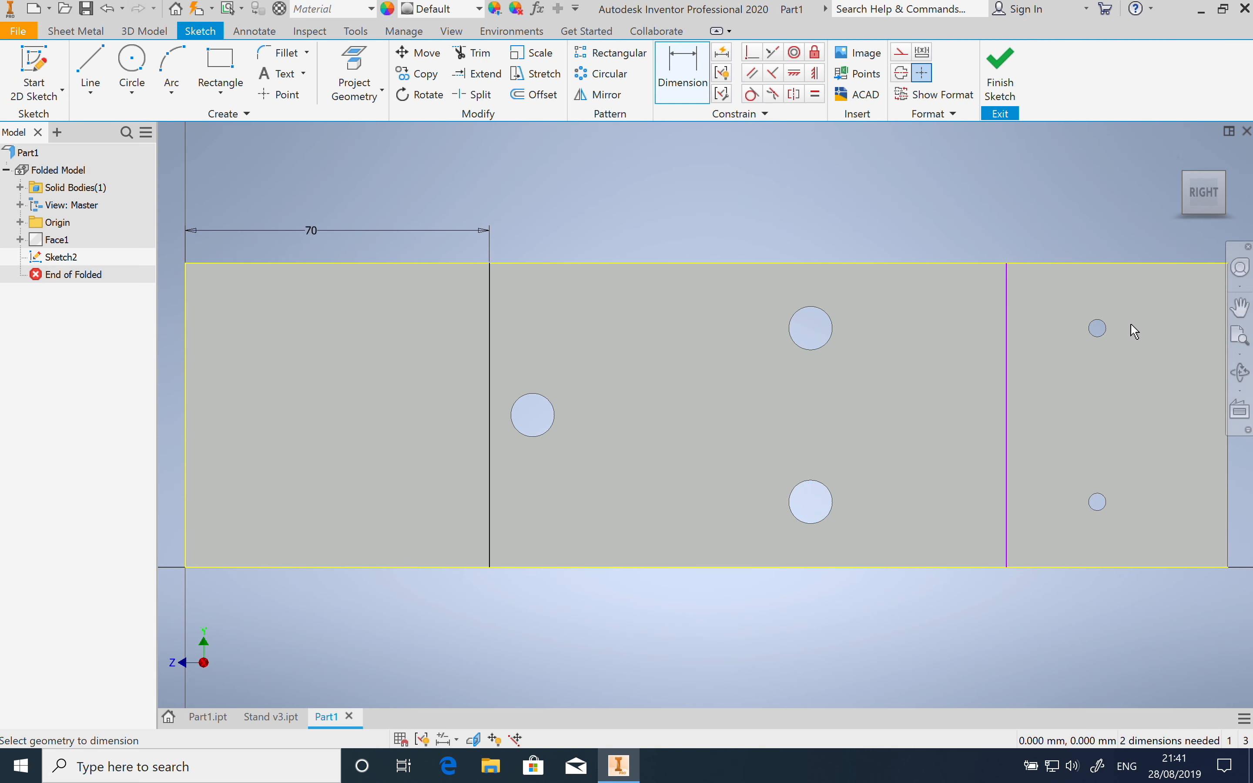
Dimension the right vertical line 60 mm from the plate's right edge and finish the sketch
{"action": "left_click", "coordinate": [1007, 435]}
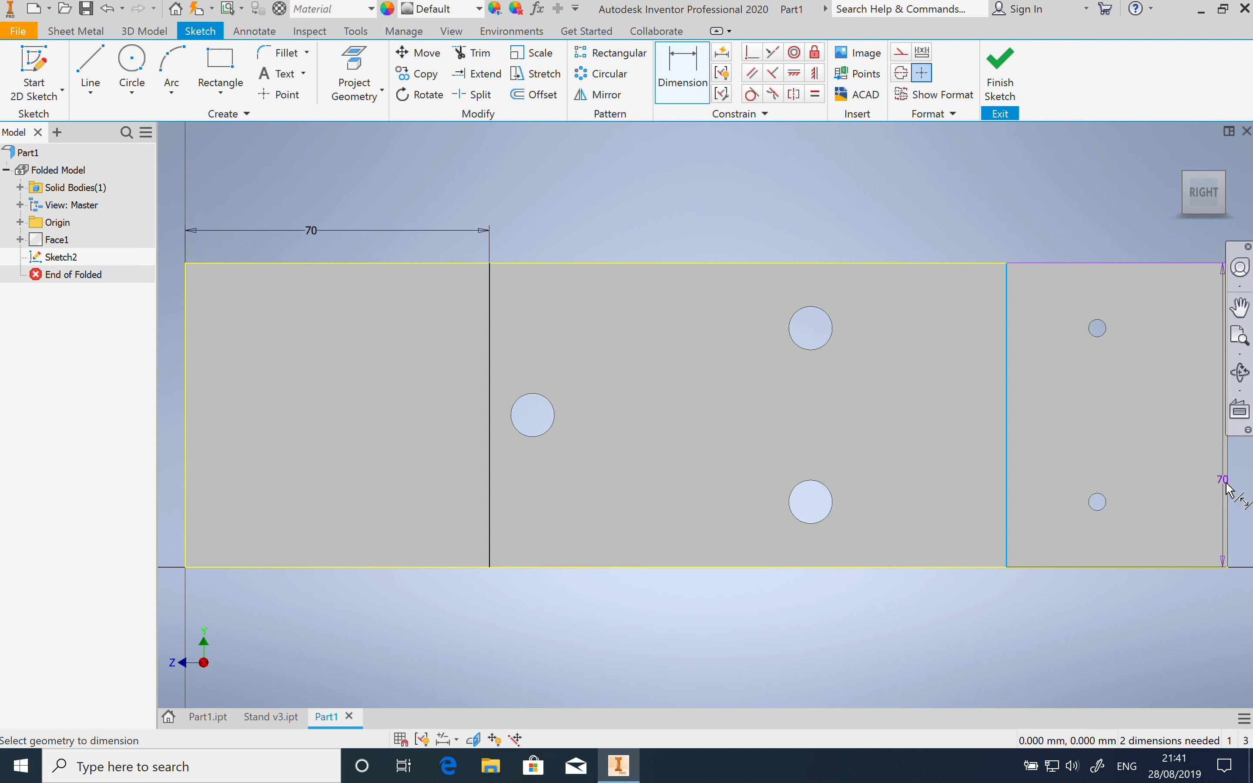
{"action": "left_click", "coordinate": [1213, 469]}
{"action": "left_click", "coordinate": [1117, 251]}
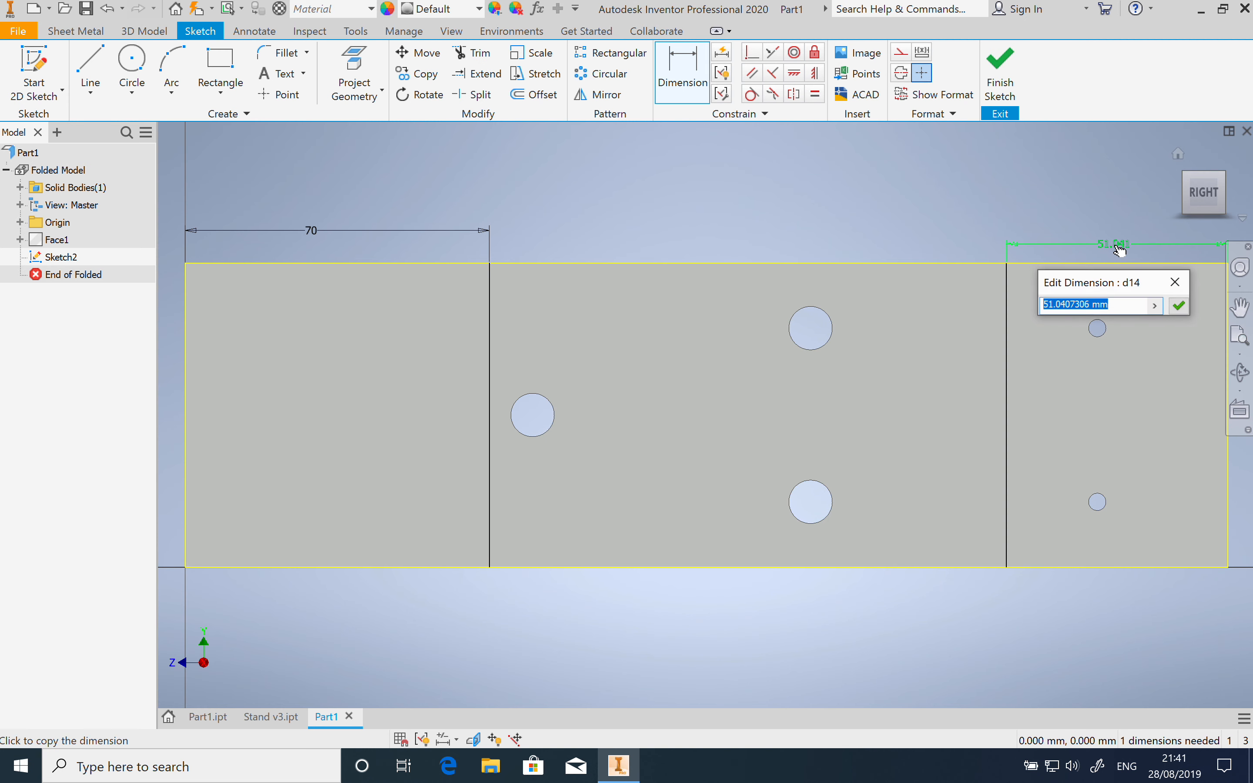
{"action": "type", "text": "60"}
{"action": "key", "text": "Return"}
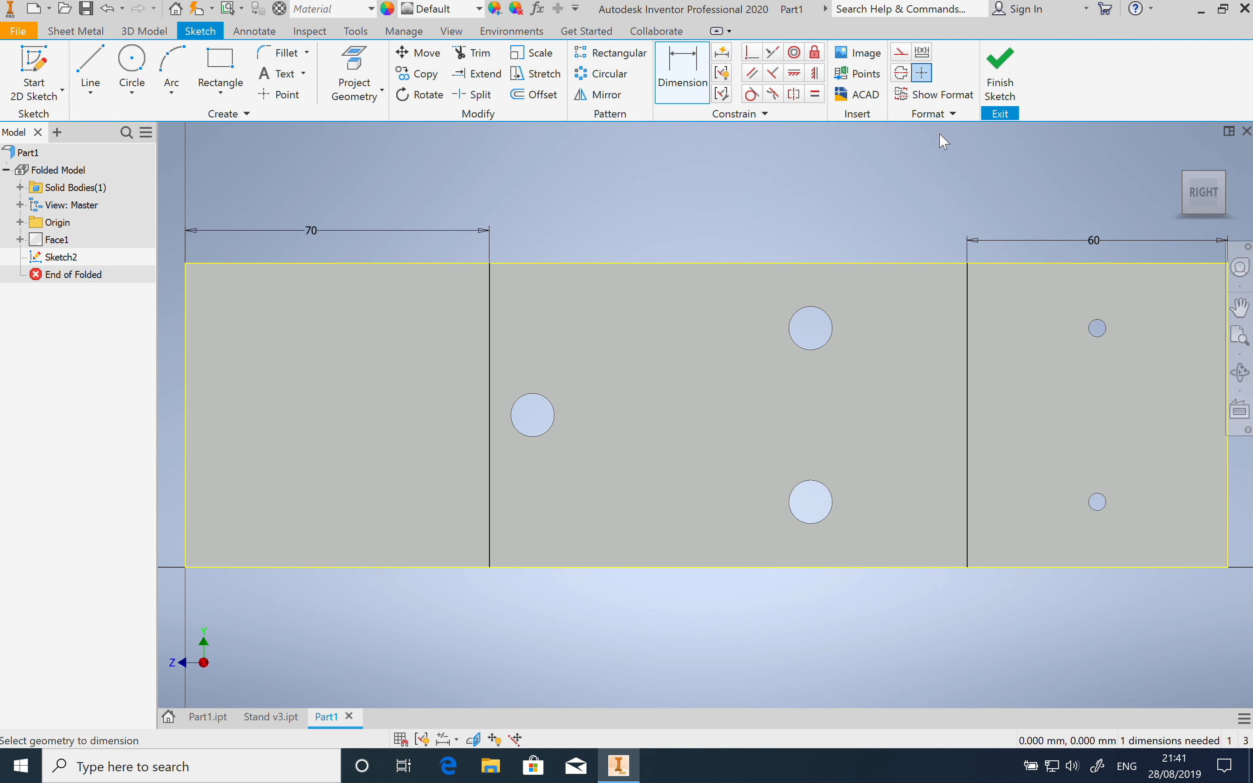
{"action": "left_click", "coordinate": [997, 83]}
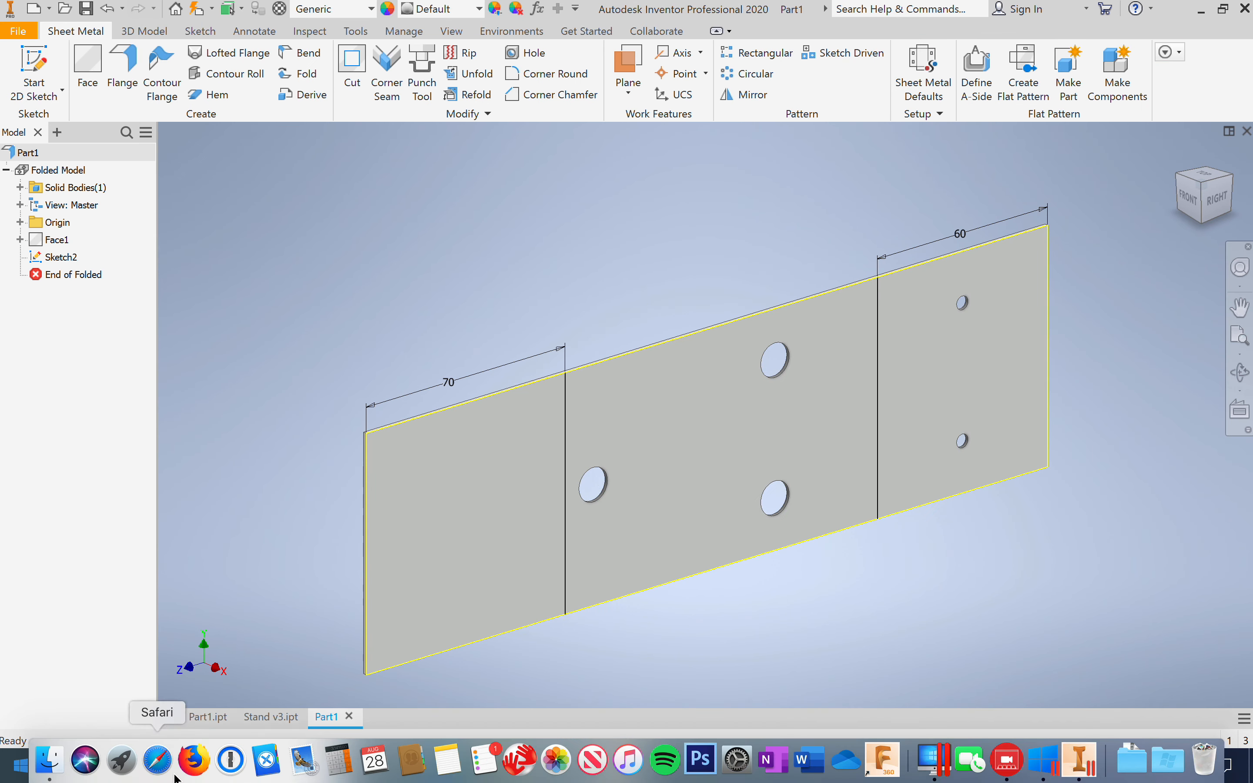
Review the first fold's settings in the reference part Stand v3, then return to Part1 without changing them
{"action": "left_click", "coordinate": [267, 717]}
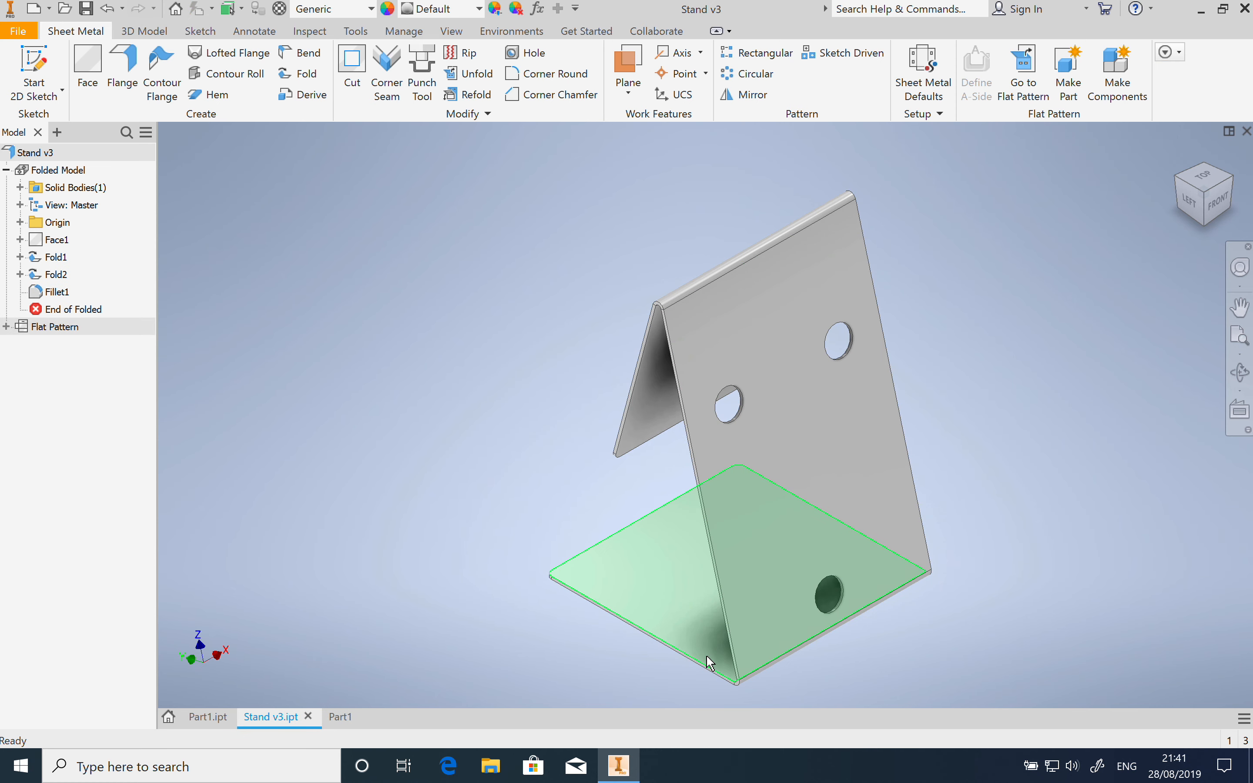
{"action": "double_click", "coordinate": [55, 258]}
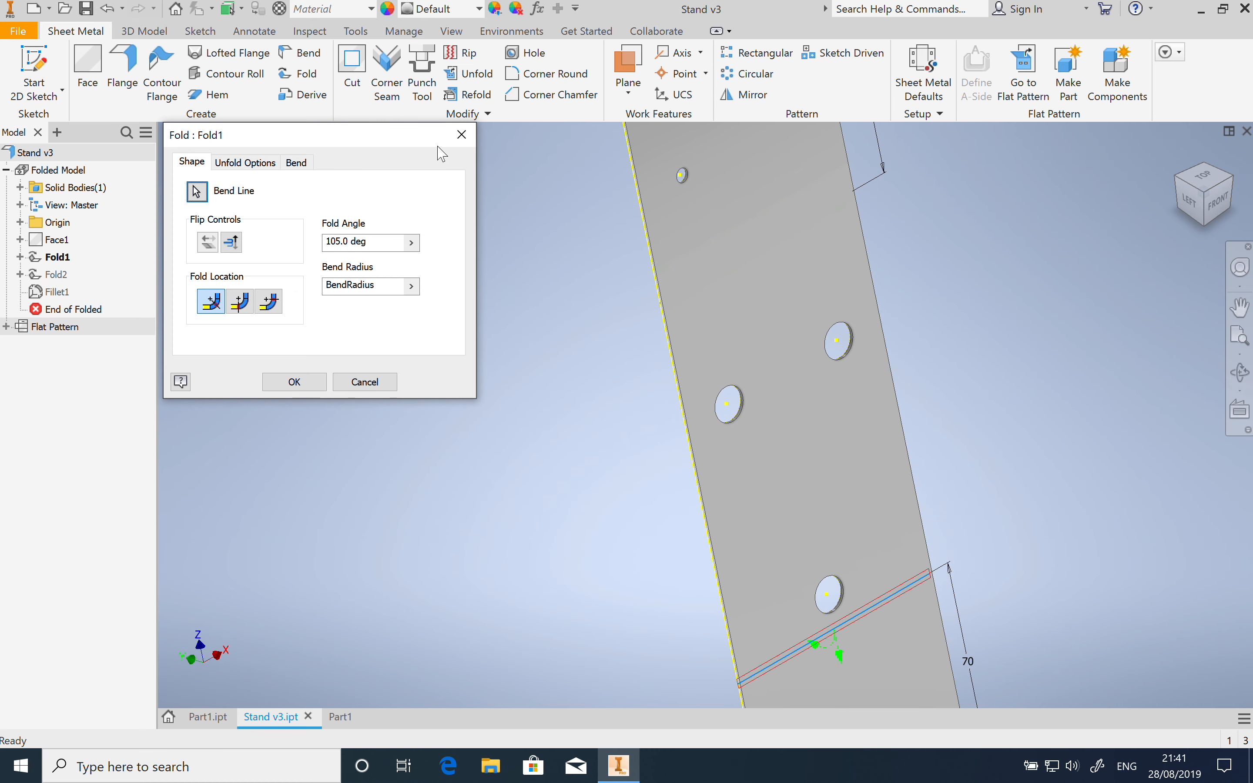
{"action": "left_click", "coordinate": [462, 135]}
{"action": "left_click", "coordinate": [334, 718]}
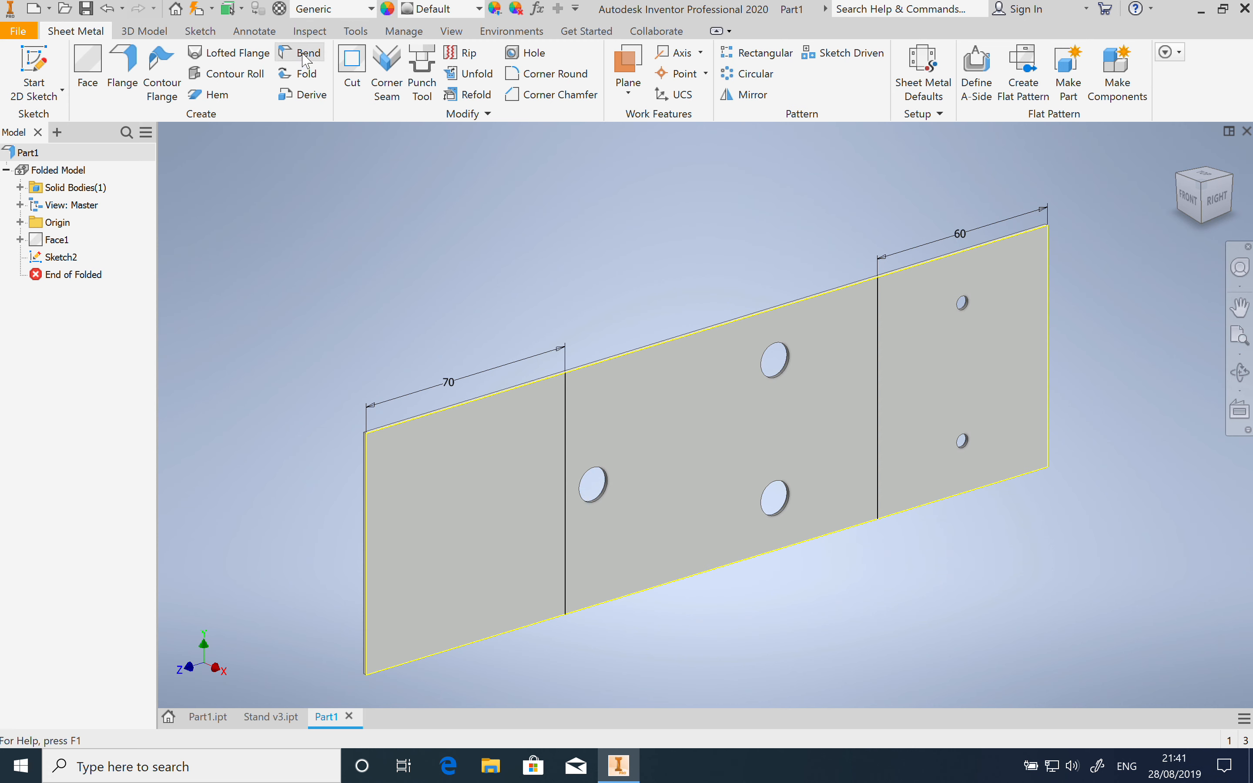
Fold the plate along the line 70 mm from its edge at 105 degrees, flipping both the folded side and the bend direction
{"action": "left_click", "coordinate": [305, 73]}
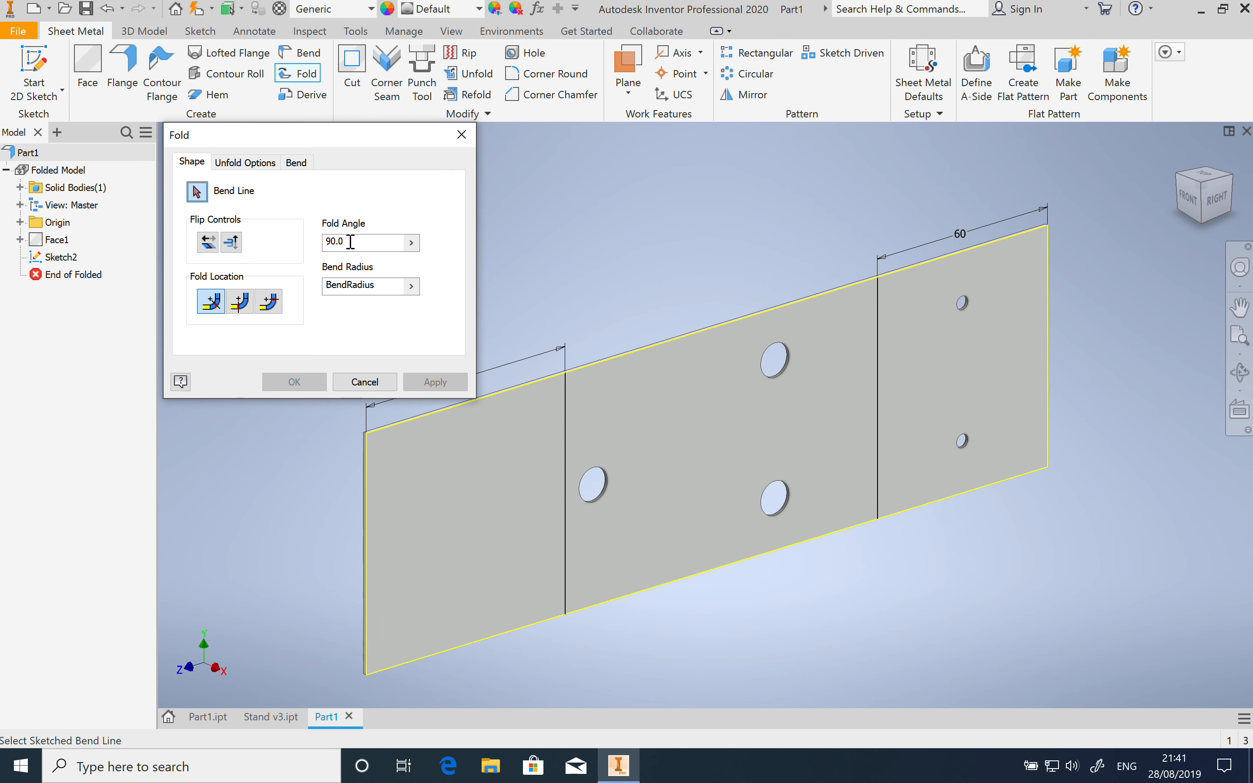
{"action": "left_click", "coordinate": [567, 424]}
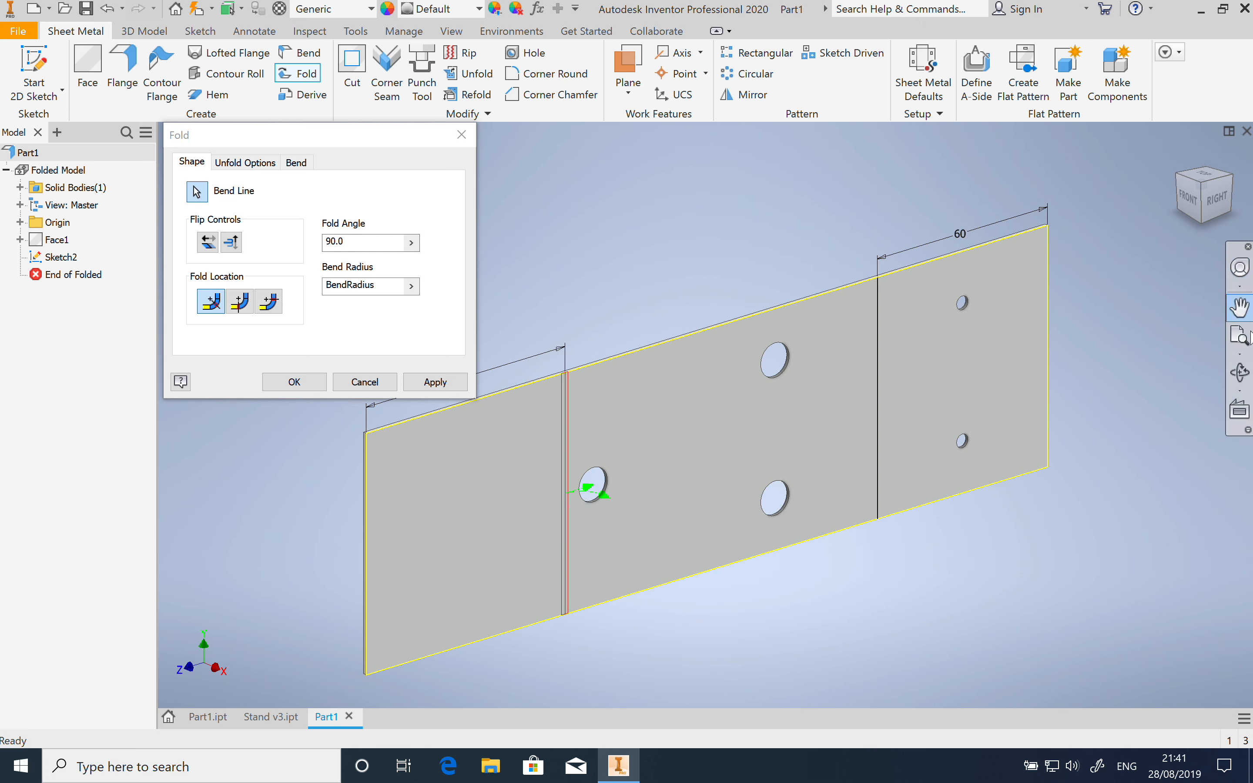
{"action": "left_click", "coordinate": [1239, 372]}
{"action": "left_click_drag", "start_coordinate": [826, 372], "coordinate": [764, 468]}
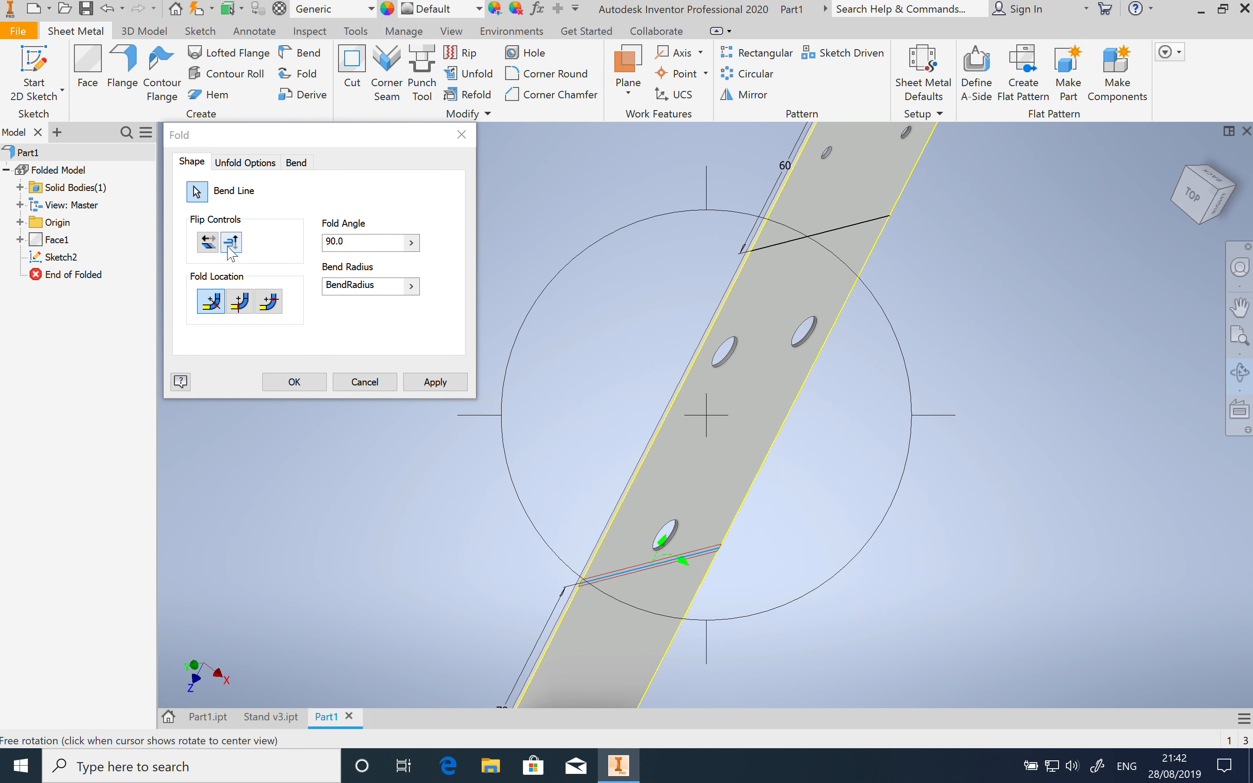
{"action": "left_click", "coordinate": [209, 243]}
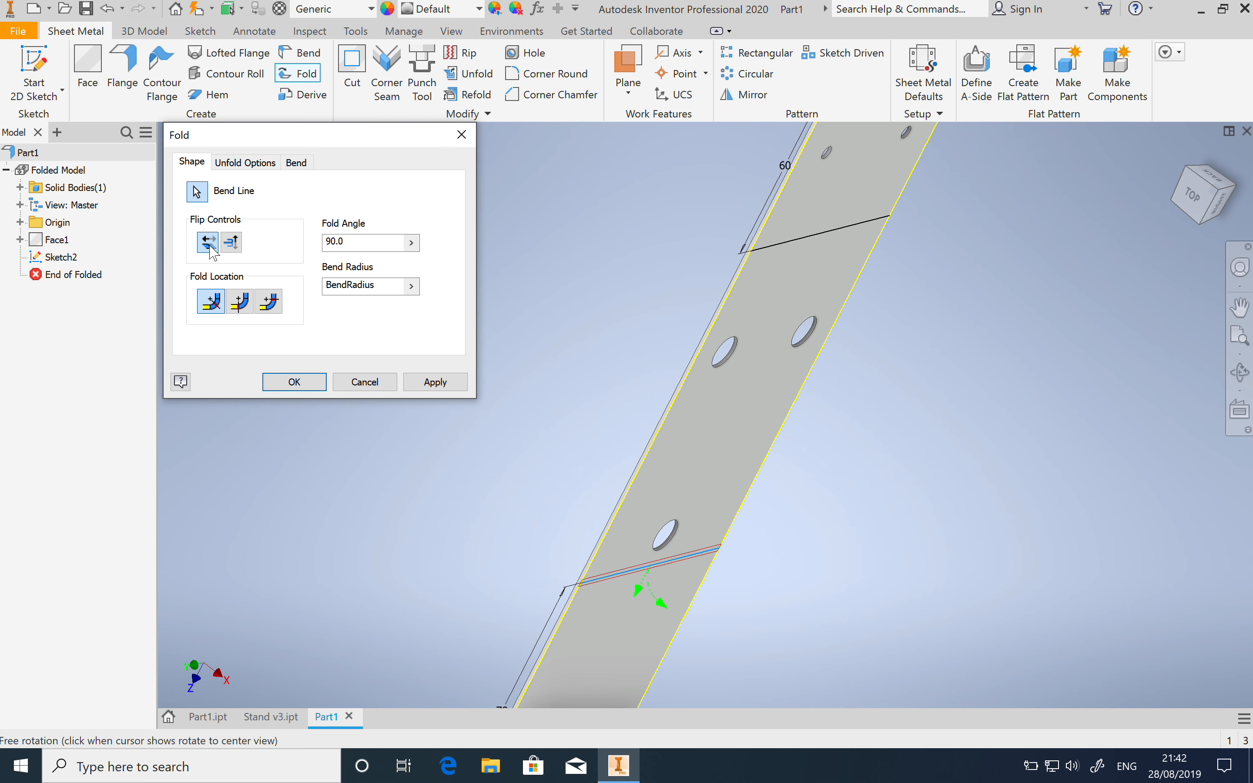
{"action": "left_click", "coordinate": [231, 244]}
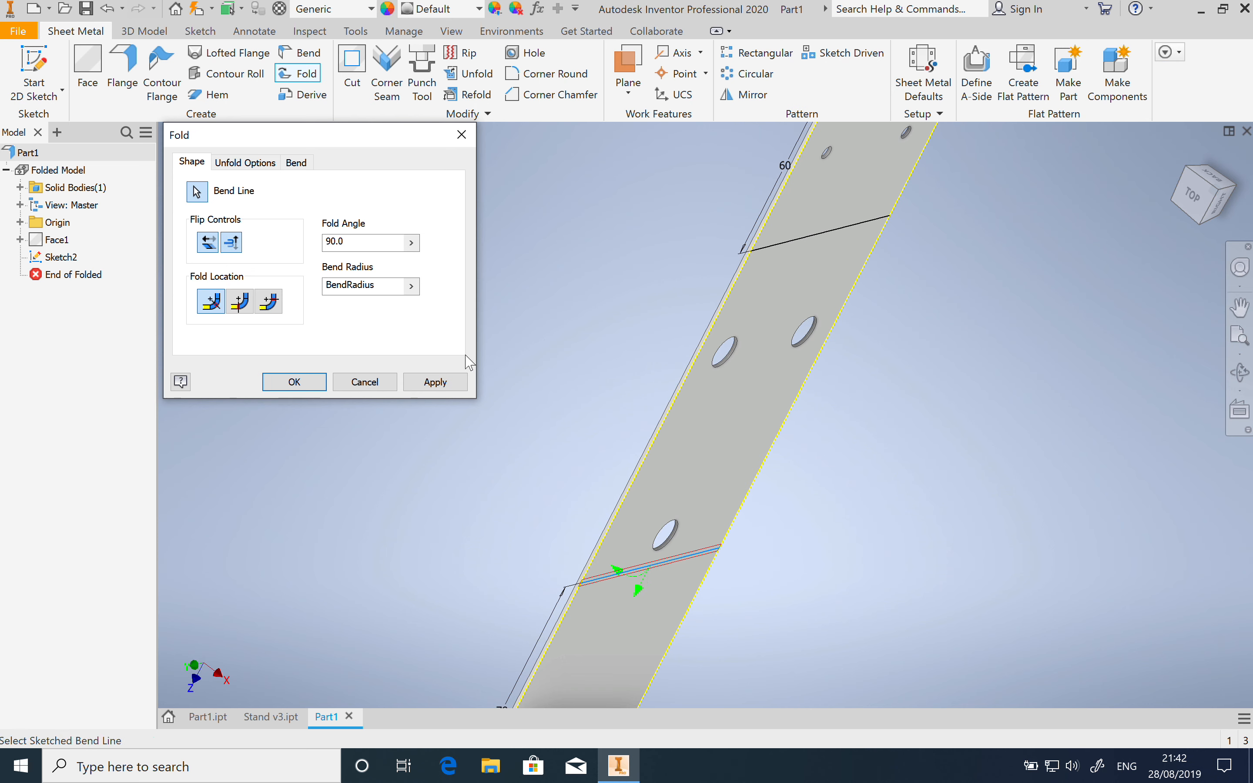
{"action": "left_click", "coordinate": [357, 244]}
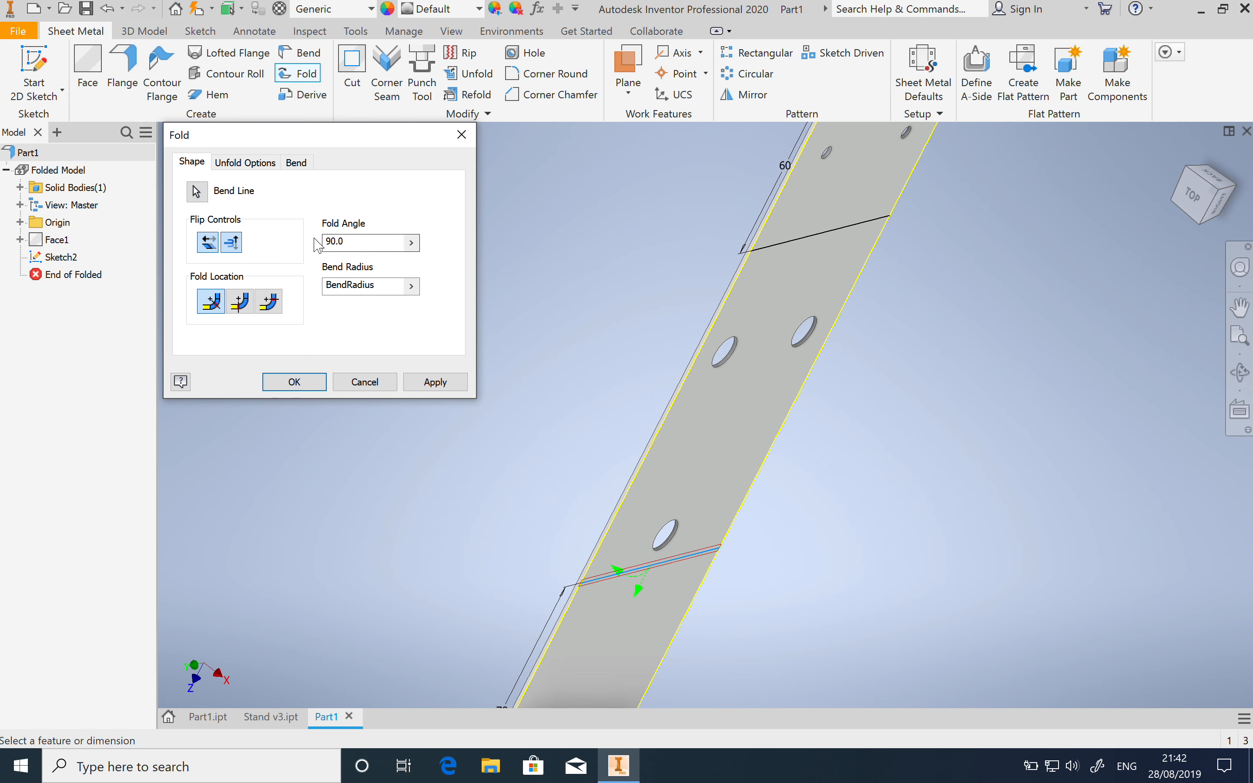
{"action": "type", "text": "105"}
{"action": "left_click", "coordinate": [435, 383]}
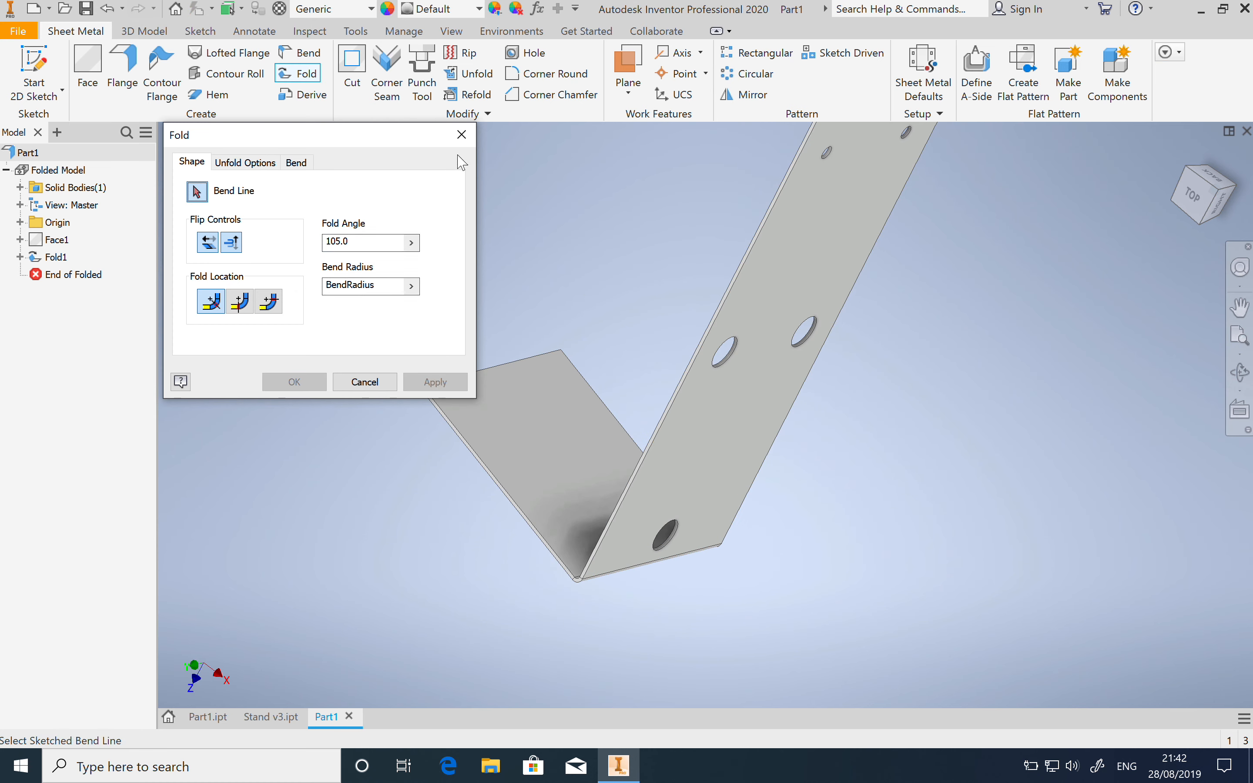
{"action": "left_click", "coordinate": [462, 135]}
Start a 2D sketch on the long section's face and draw a line across its width about 55 mm from the end with the small holes
{"action": "left_click", "coordinate": [49, 95]}
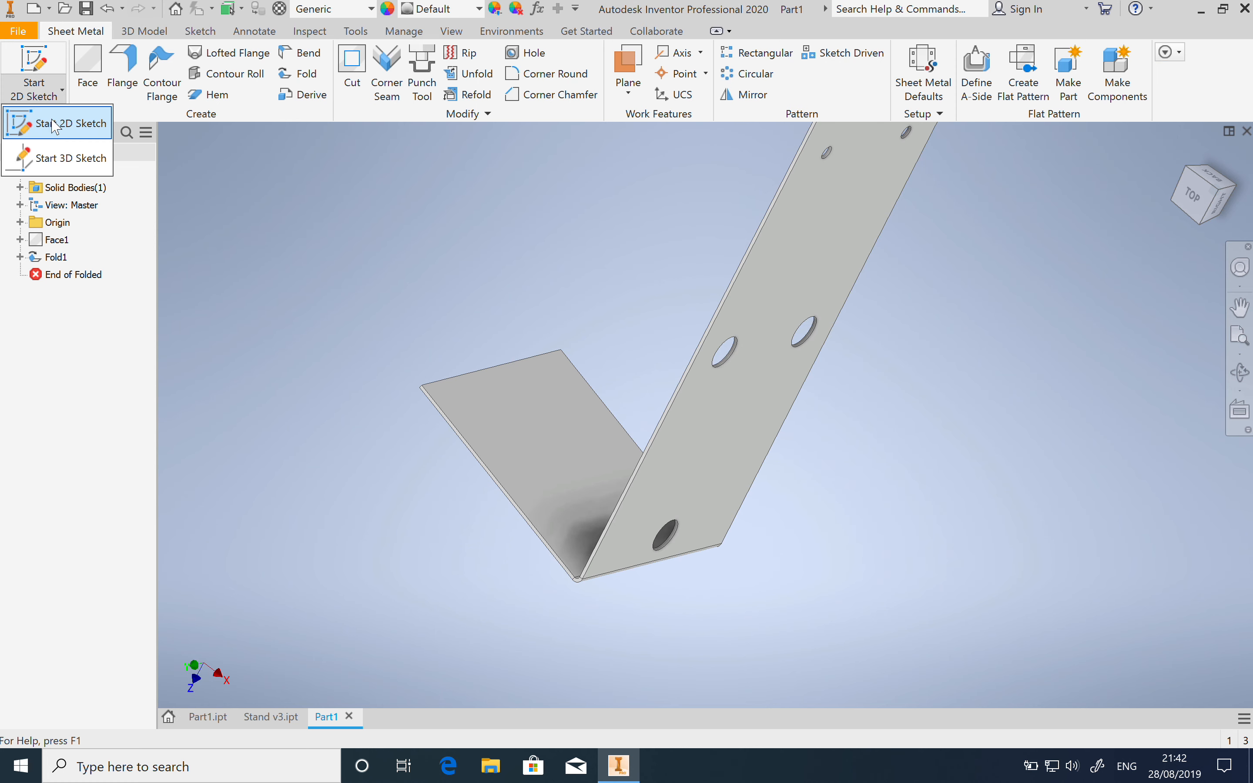
{"action": "left_click", "coordinate": [56, 126]}
{"action": "left_click", "coordinate": [826, 260]}
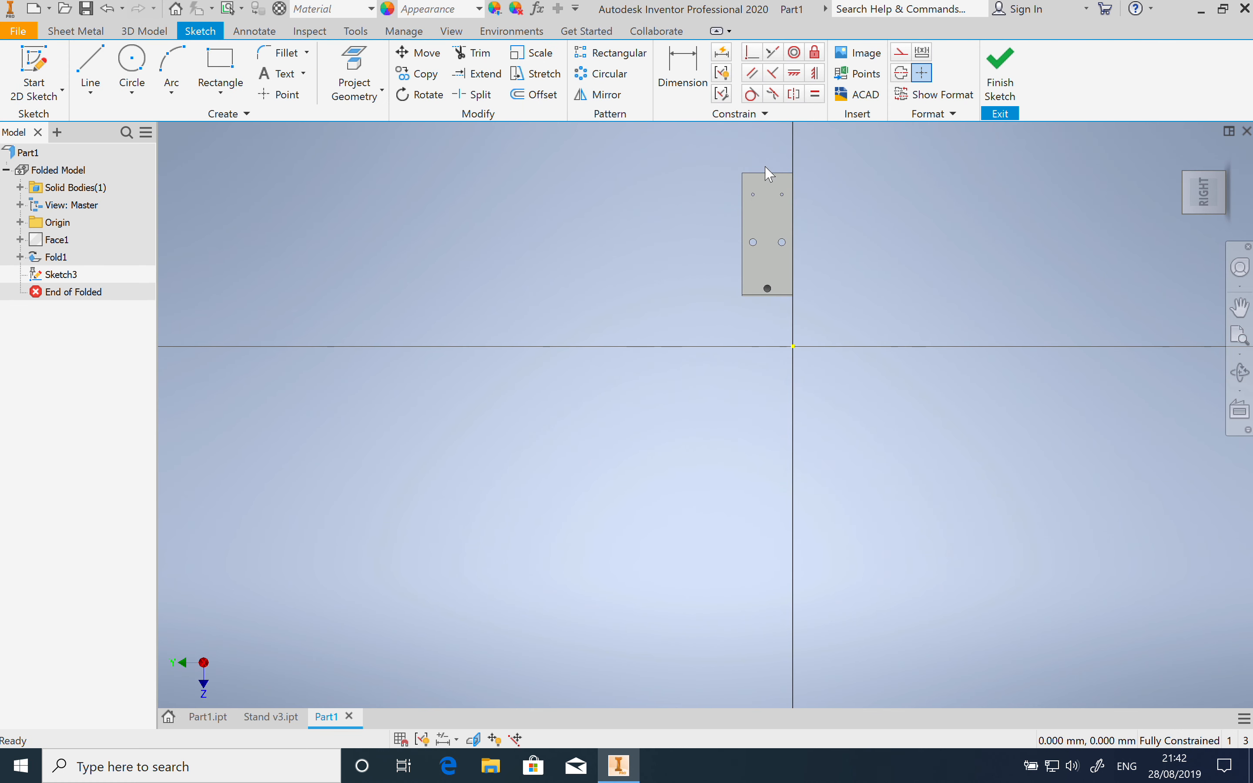
{"action": "scroll", "coordinate": [768, 173], "scroll_direction": "down", "scroll_amount": 4}
{"action": "key", "text": "l"}
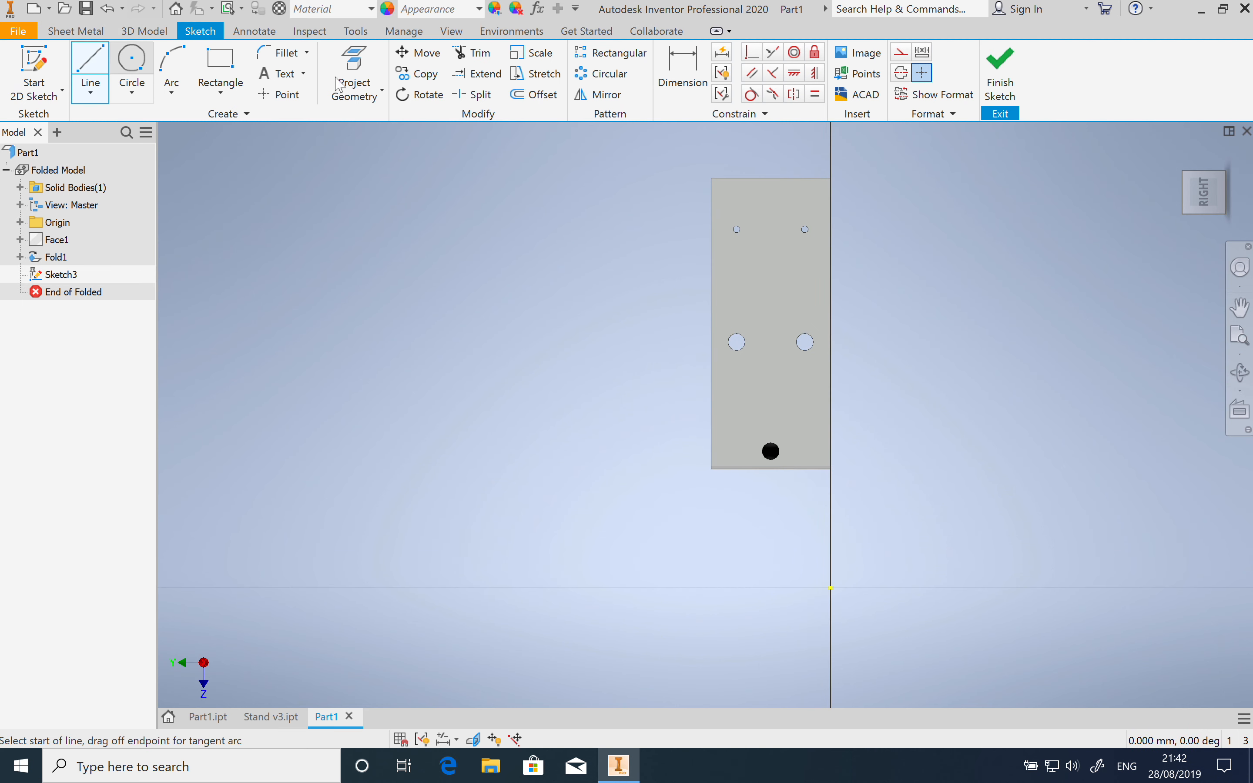
{"action": "left_click", "coordinate": [712, 272]}
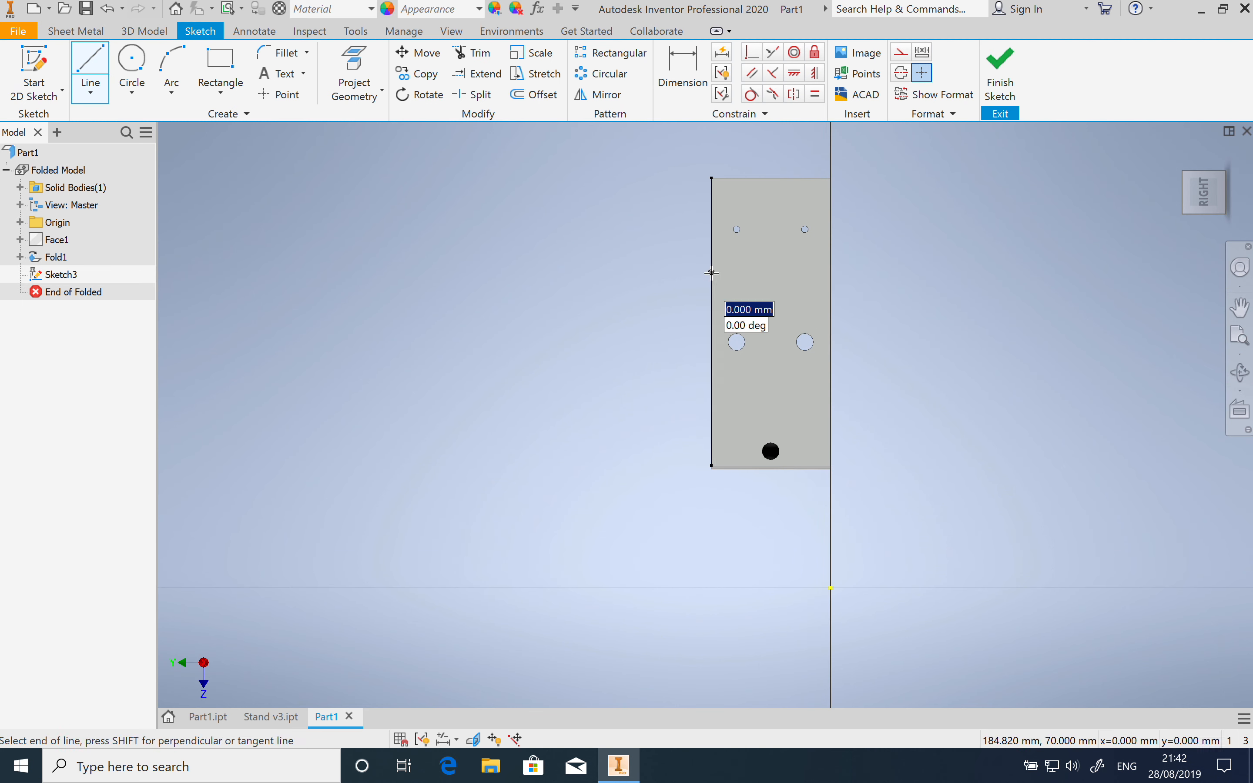
{"action": "left_click", "coordinate": [830, 272]}
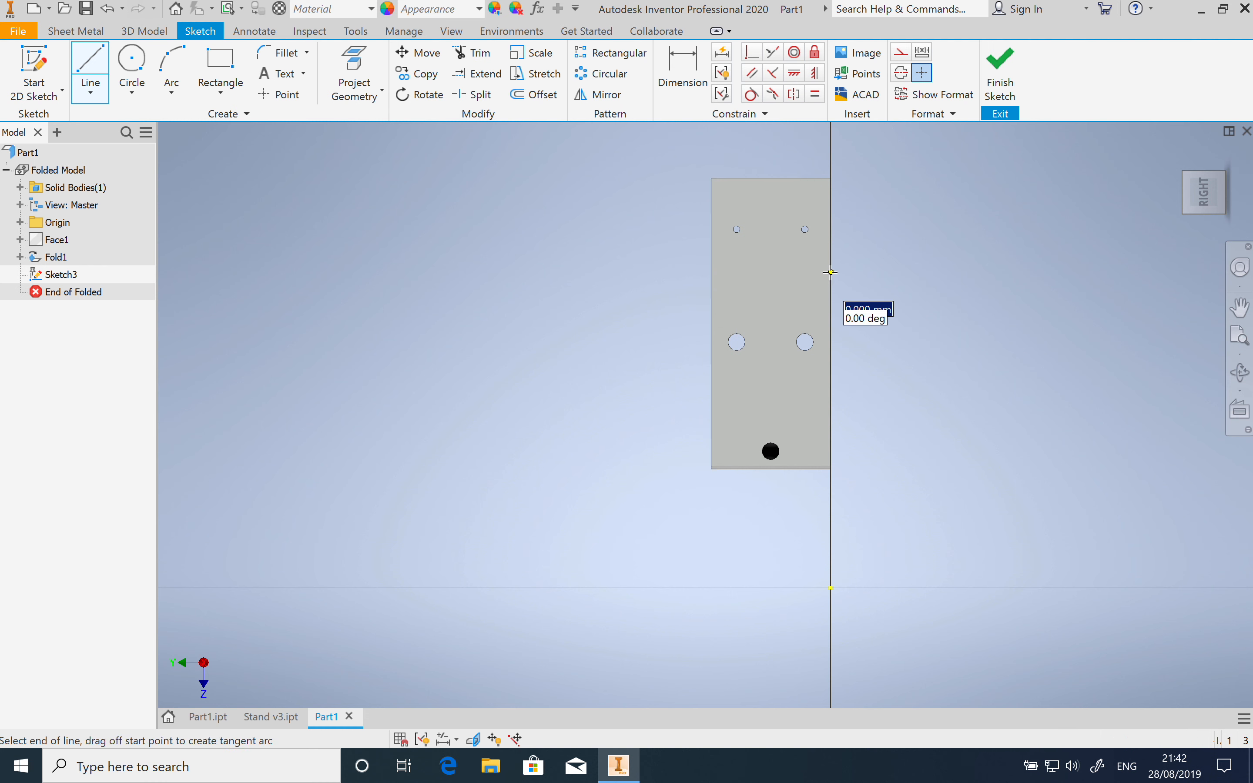
Dimension the new line 60 mm from the plate end with the small holes and finish the sketch
{"action": "left_click", "coordinate": [682, 73]}
{"action": "left_click", "coordinate": [771, 179]}
{"action": "left_click", "coordinate": [783, 272]}
{"action": "left_click", "coordinate": [860, 237]}
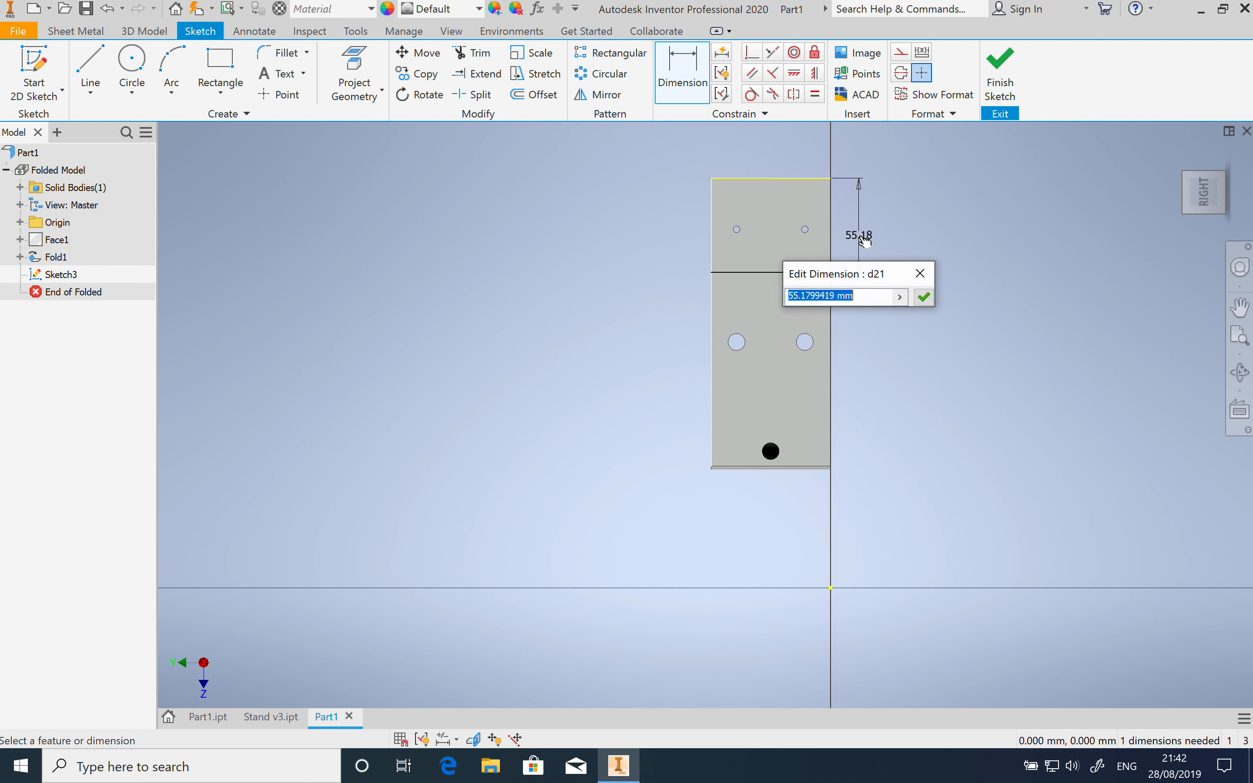
{"action": "type", "text": "60"}
{"action": "key", "text": "Return"}
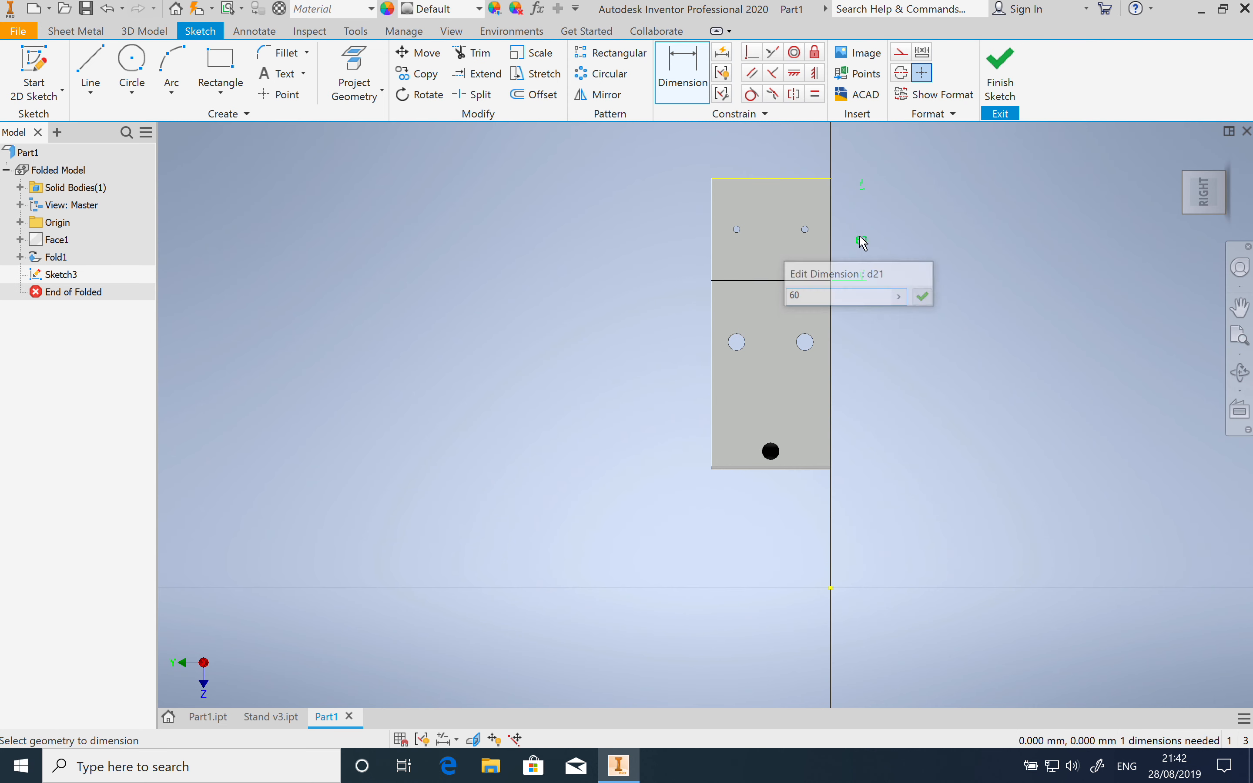
{"action": "left_click", "coordinate": [1005, 95]}
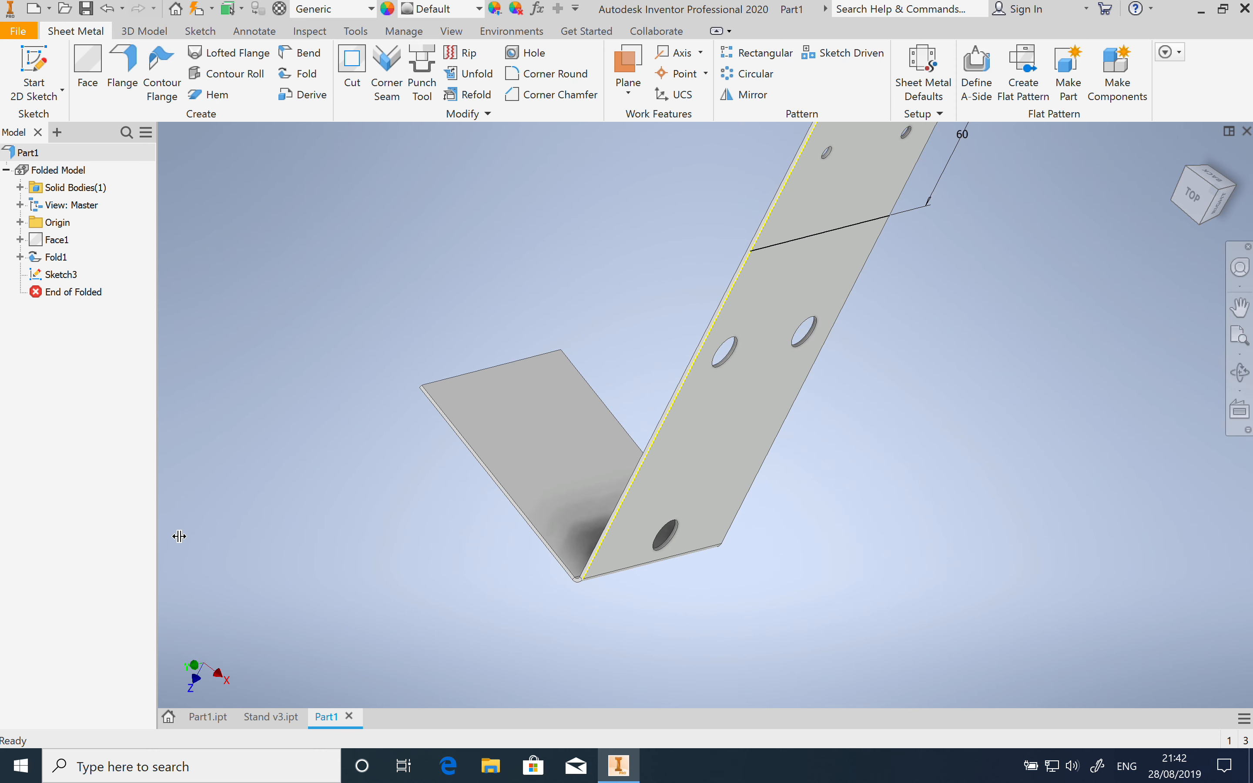
Review the second fold's settings in Stand v3 and return to Part1
{"action": "left_click", "coordinate": [279, 717]}
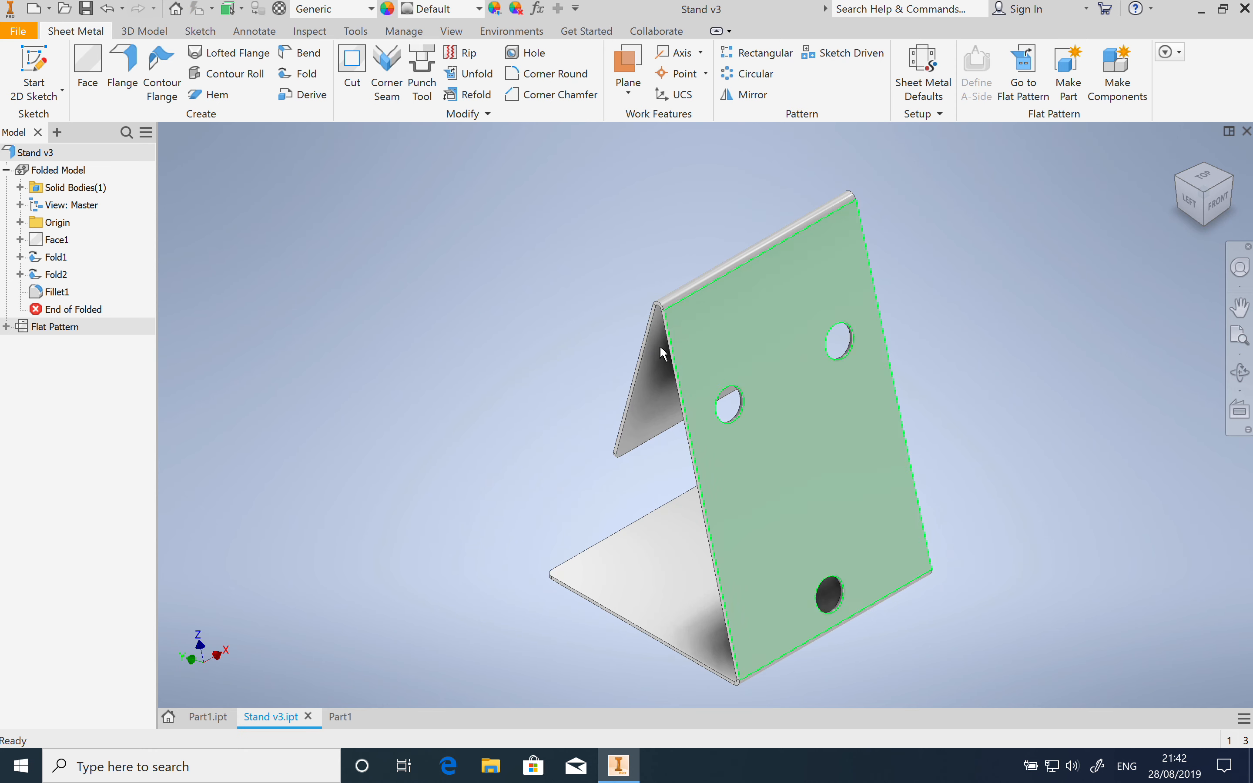
{"action": "double_click", "coordinate": [60, 277]}
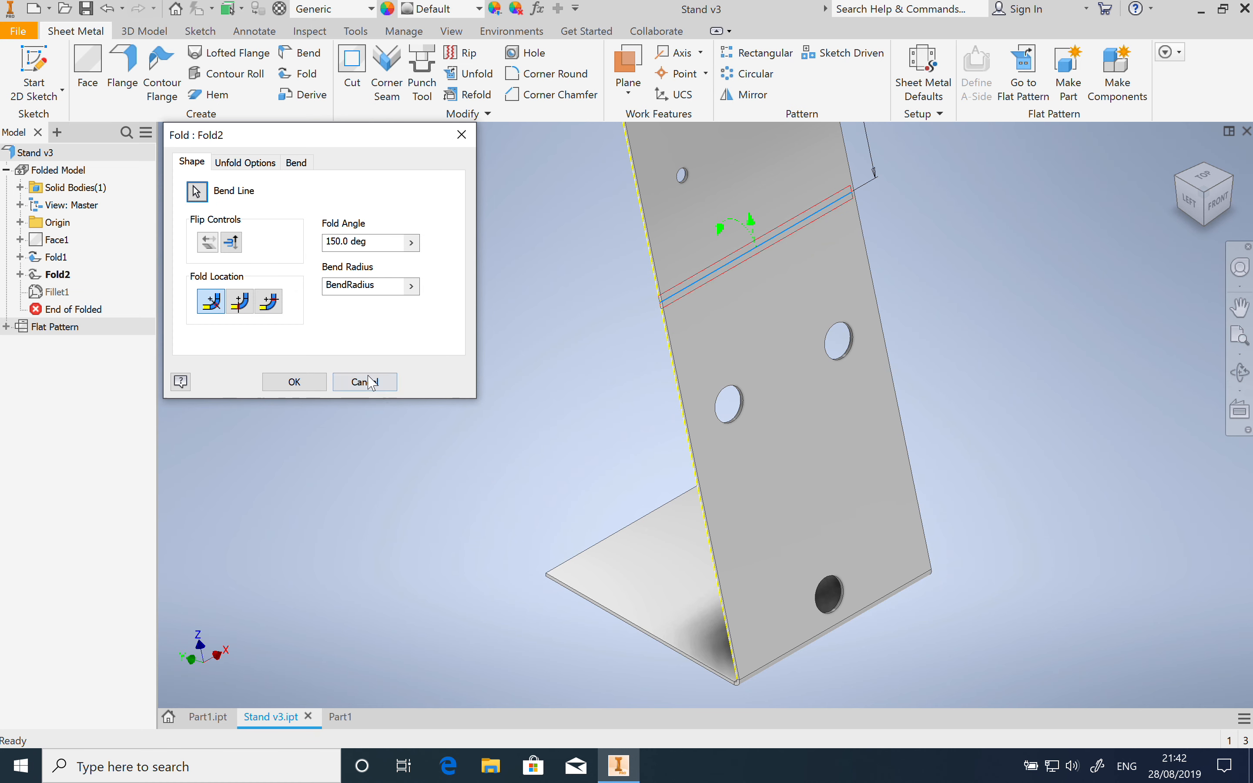
{"action": "left_click", "coordinate": [462, 135]}
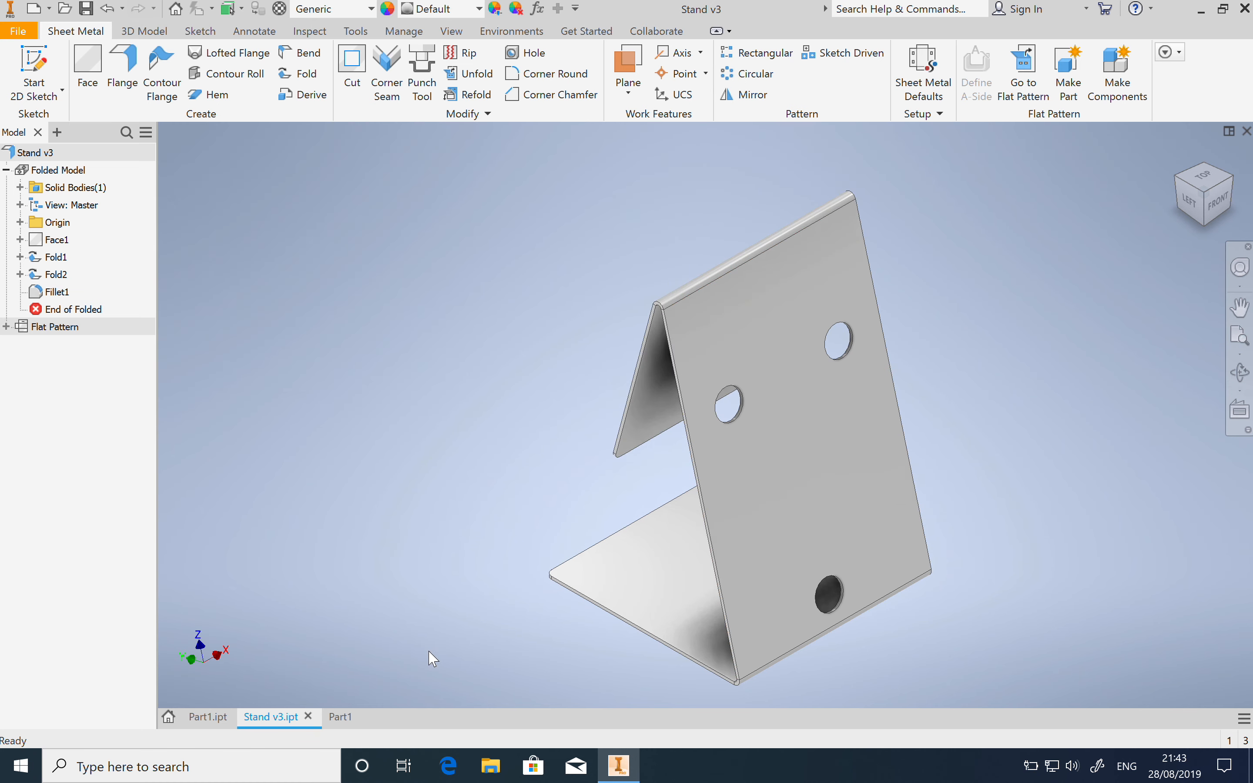
{"action": "left_click", "coordinate": [339, 717]}
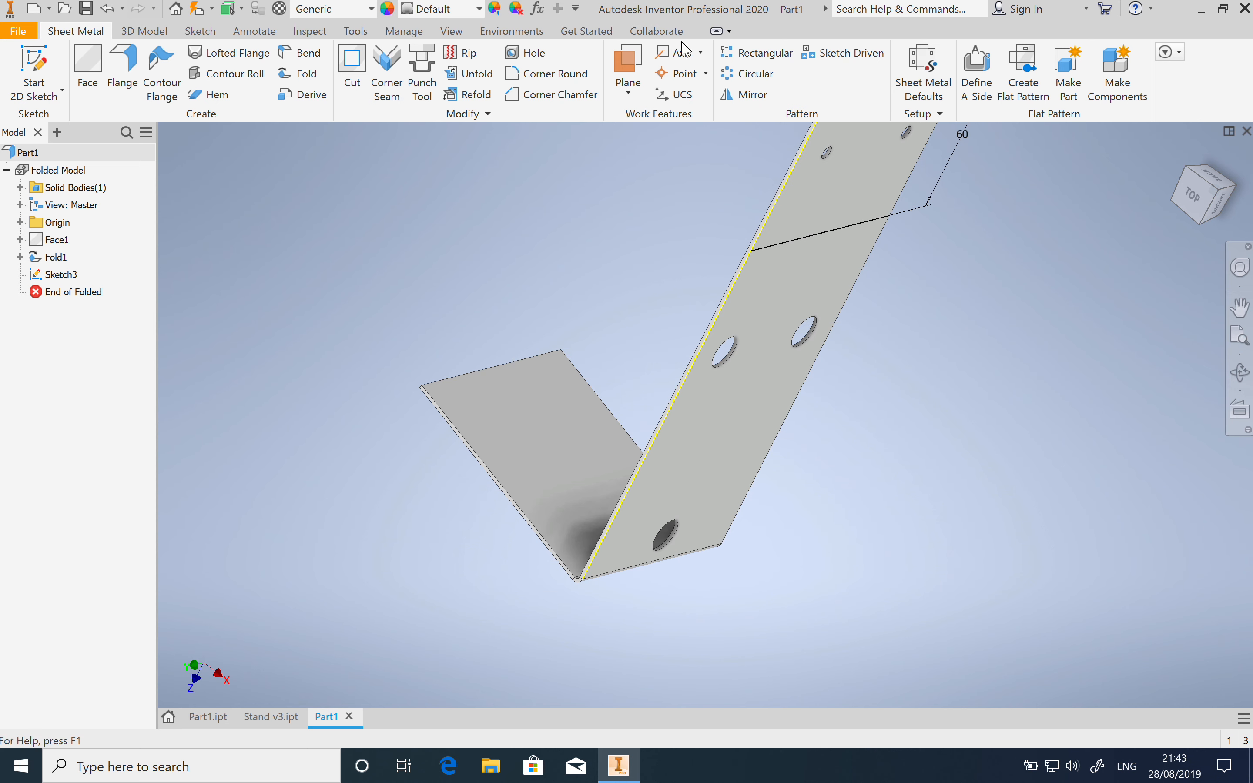
Fold the end with the small holes along the 60 mm line at 150 degrees, flipping only the bend direction
{"action": "left_click", "coordinate": [299, 75]}
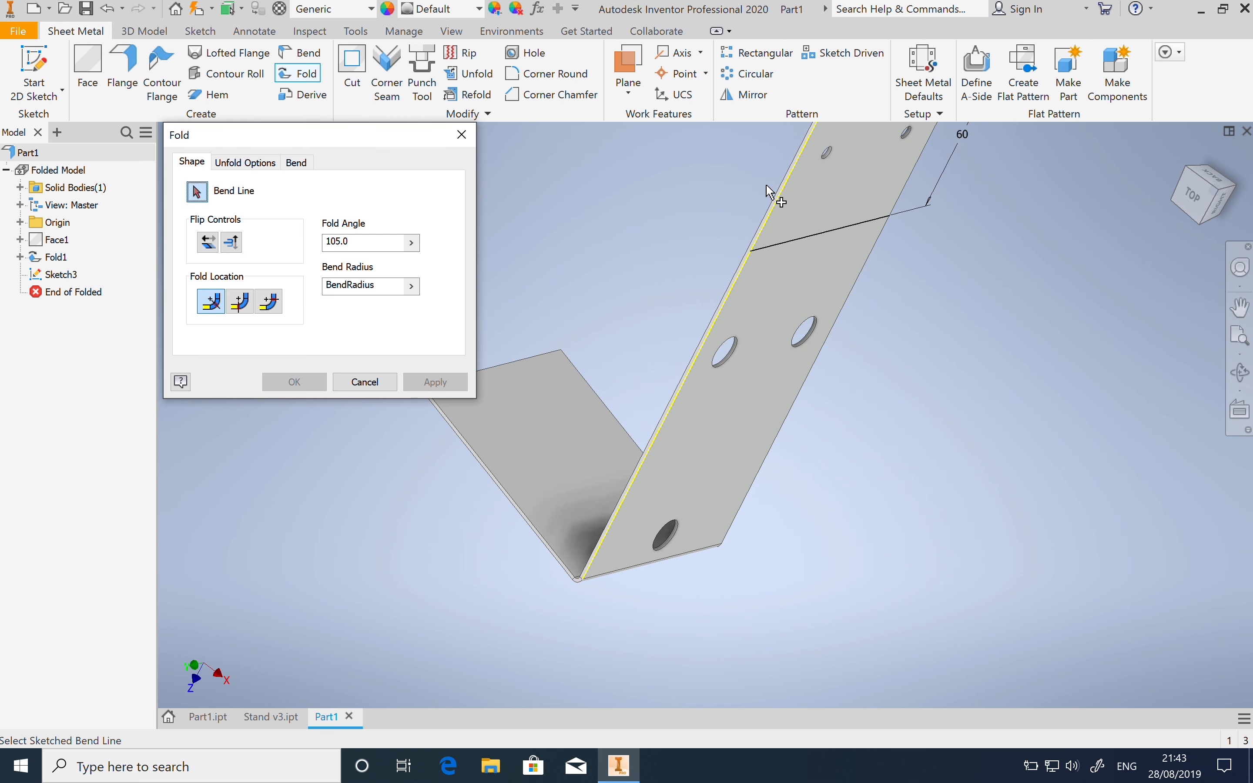
{"action": "left_click", "coordinate": [787, 243]}
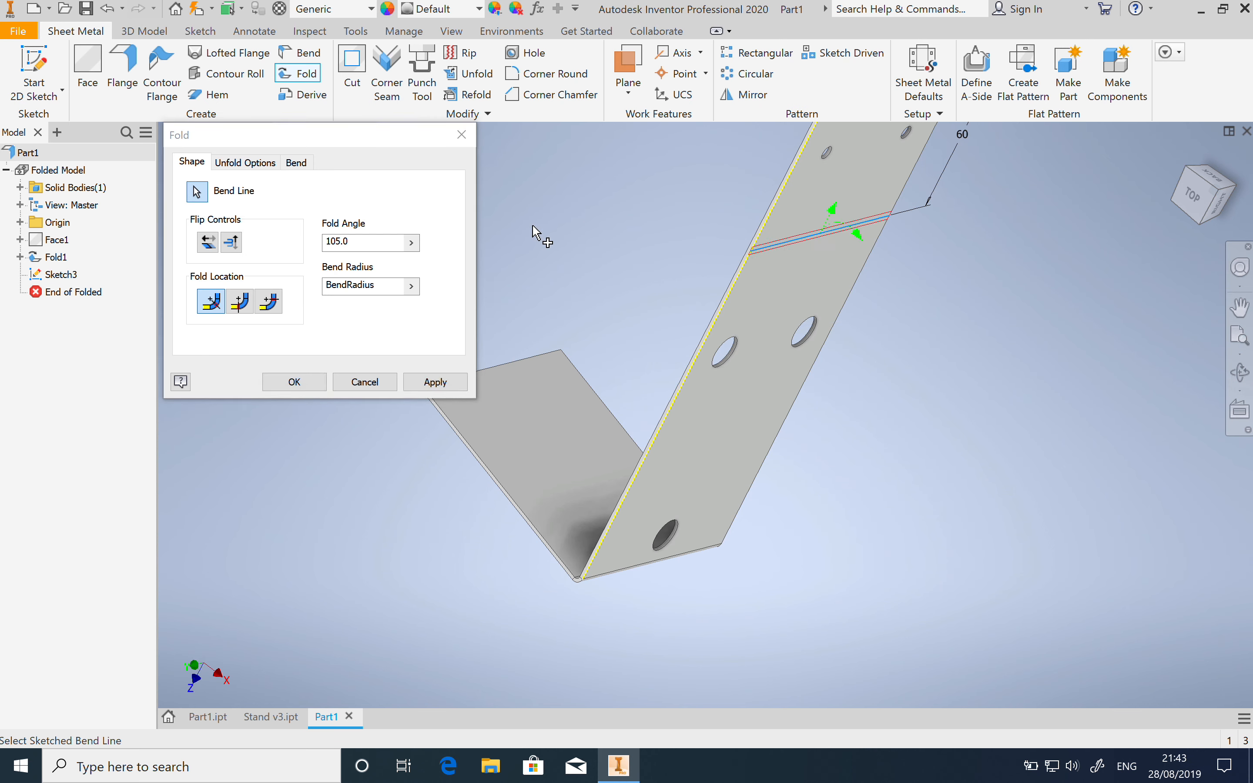
{"action": "left_click", "coordinate": [231, 247]}
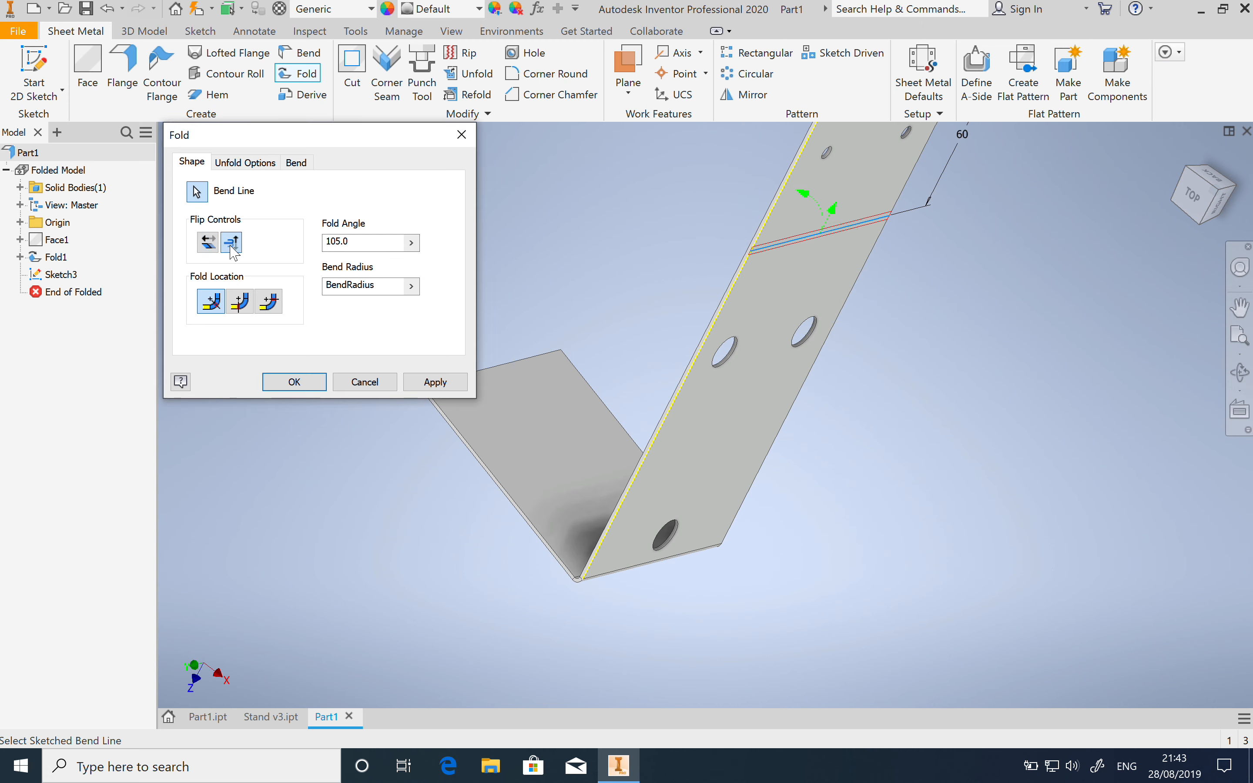
{"action": "left_click", "coordinate": [341, 248]}
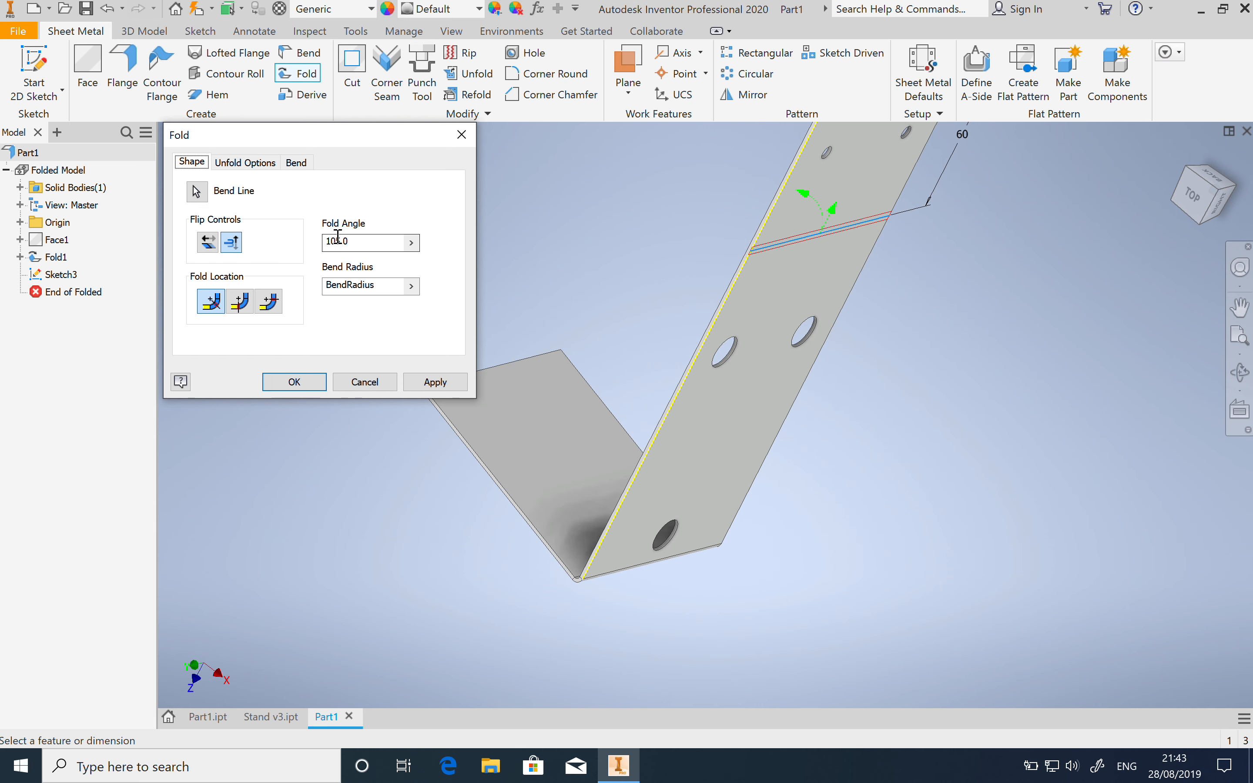
{"action": "key", "text": "BackSpace"}
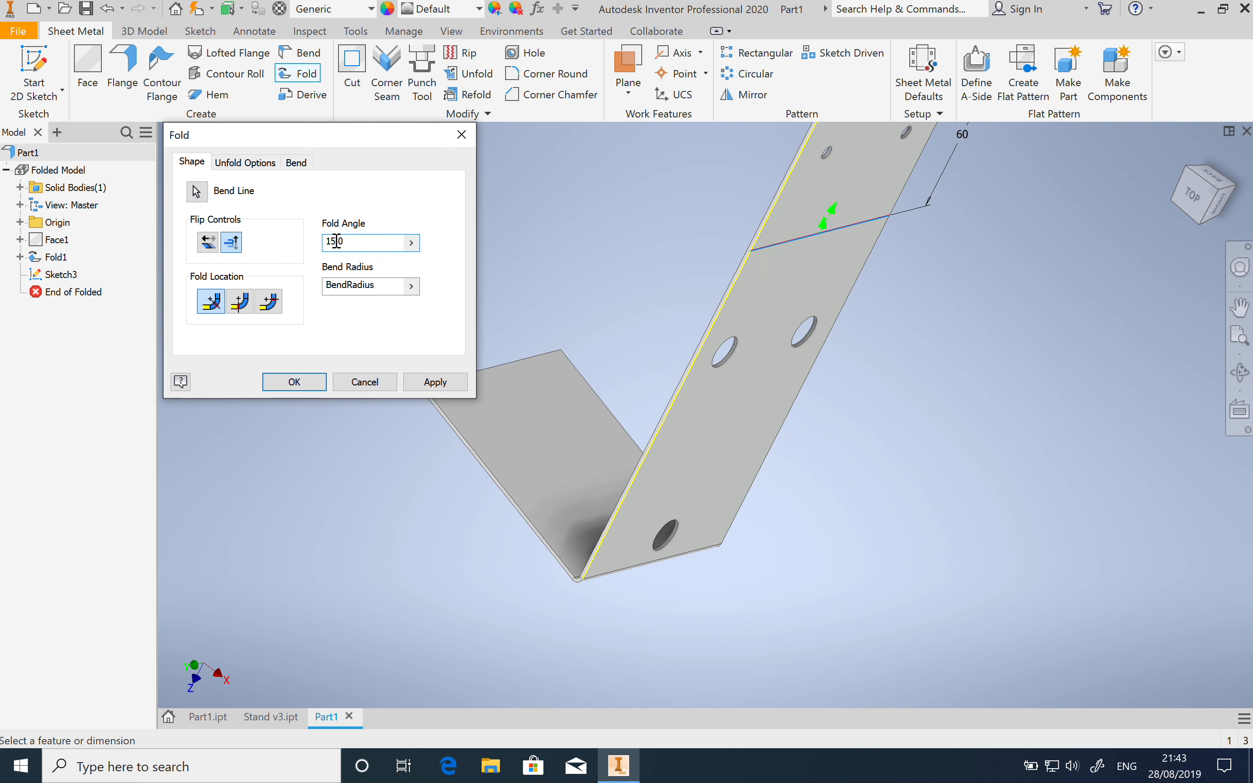
{"action": "type", "text": "0"}
{"action": "left_click", "coordinate": [437, 383]}
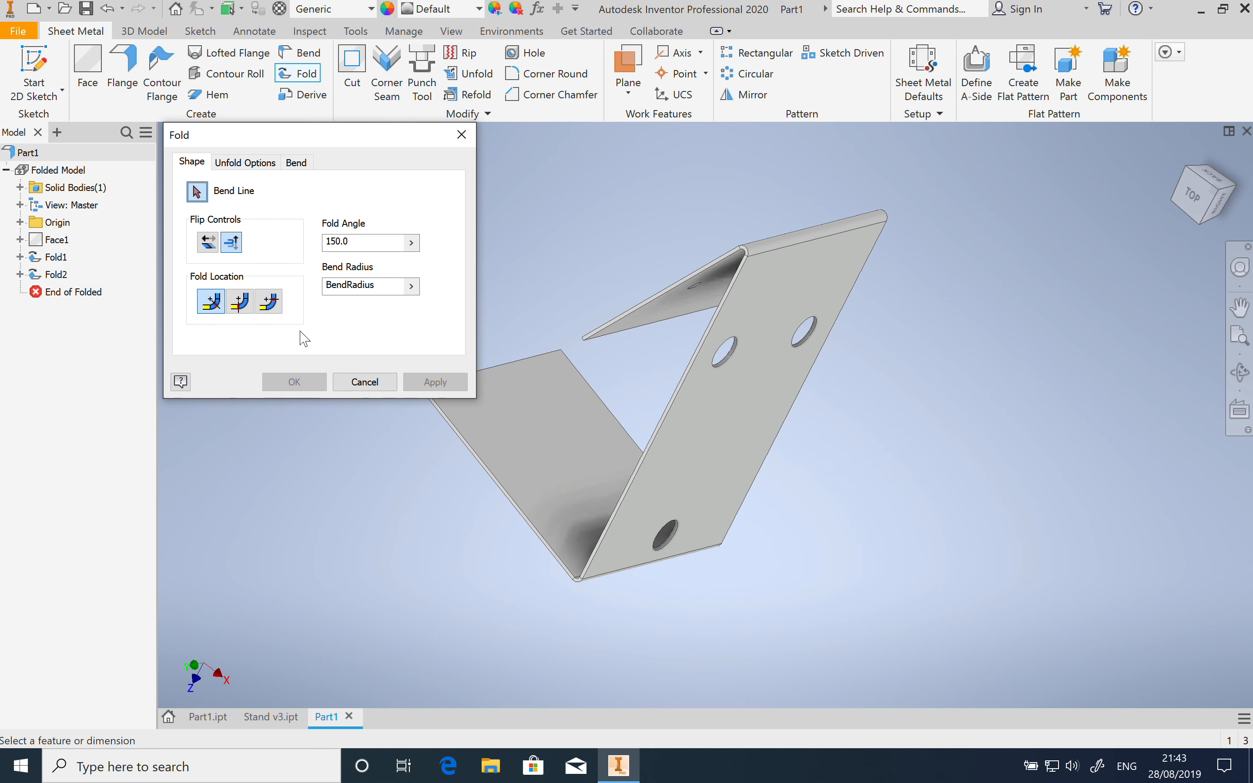
{"action": "left_click", "coordinate": [1190, 172]}
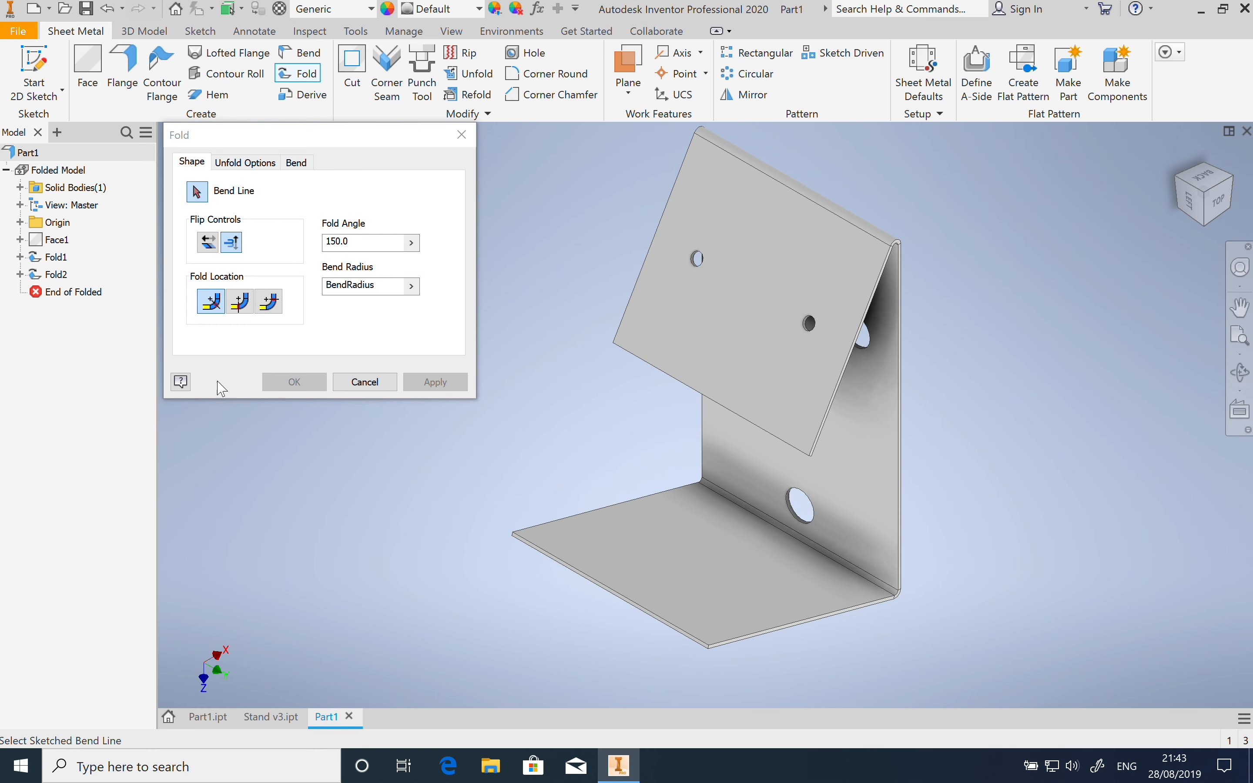
{"action": "left_click", "coordinate": [462, 135]}
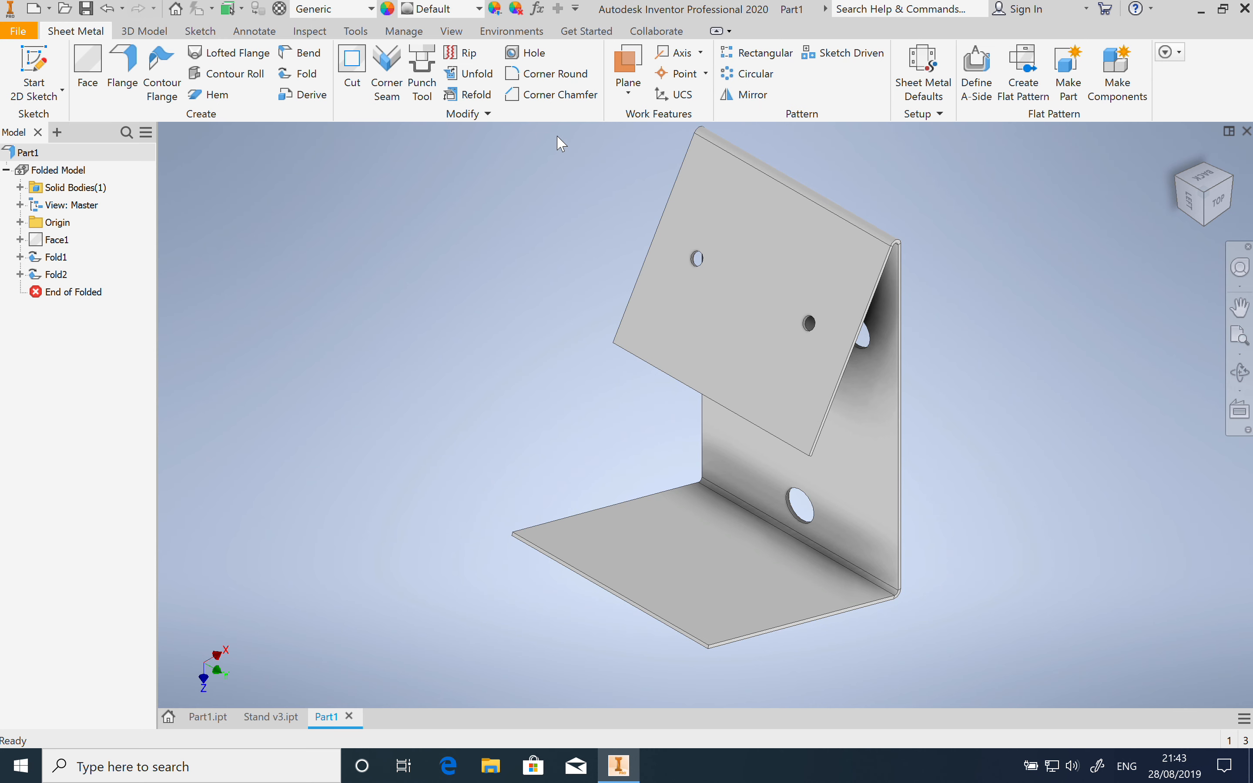
Select the two outer corner edges of the flap with the small holes for a 2 mm constant fillet
{"action": "left_click", "coordinate": [144, 32]}
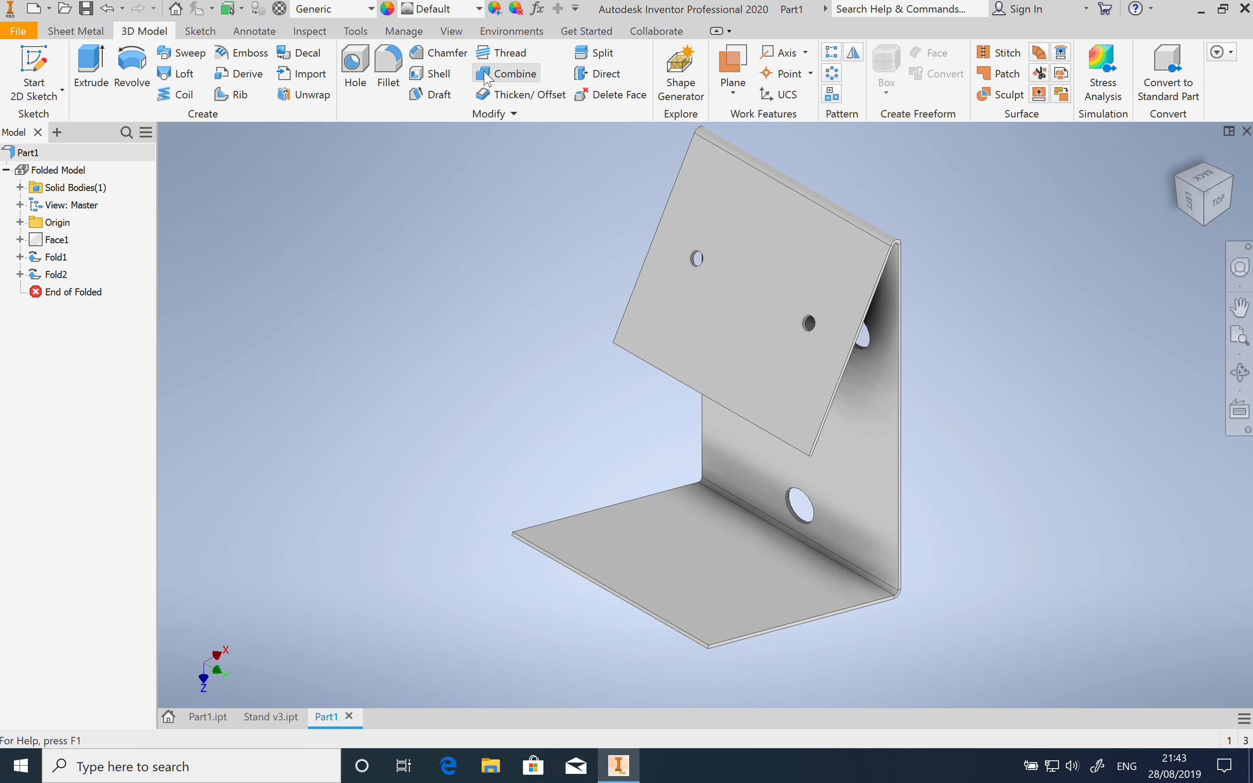
{"action": "left_click", "coordinate": [389, 67]}
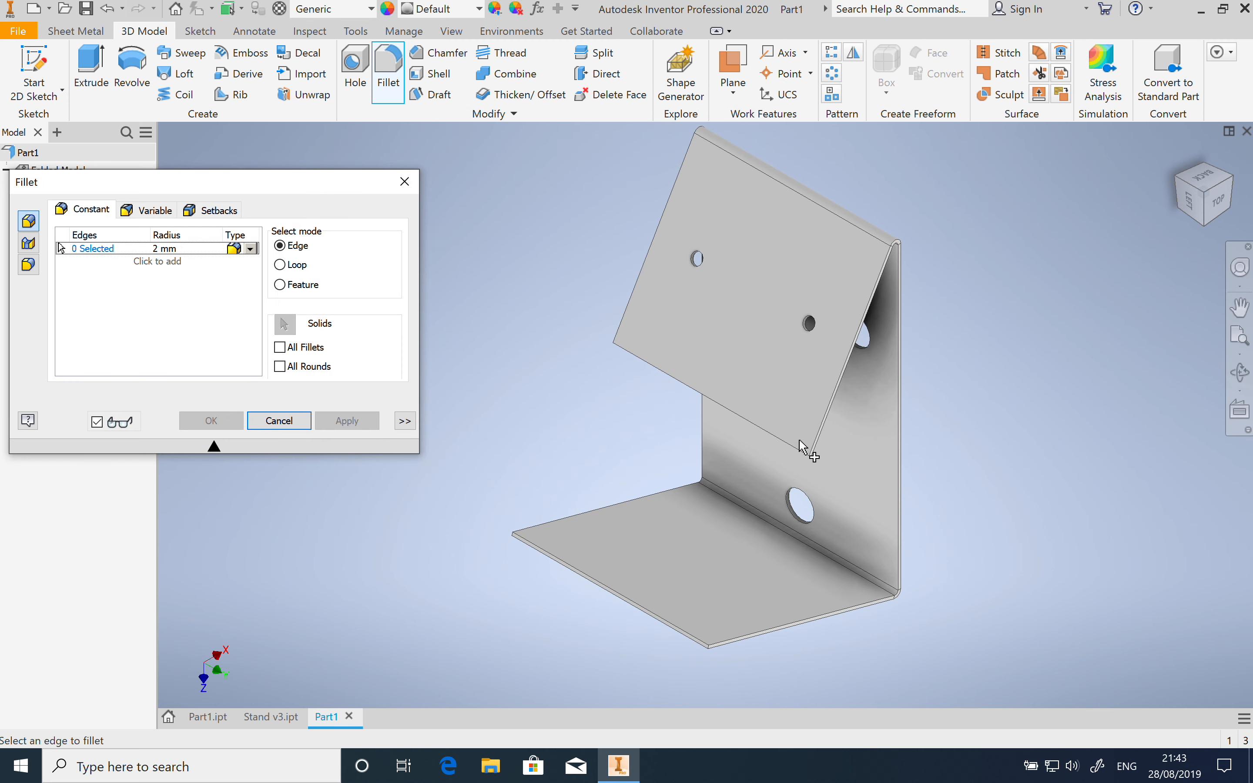
{"action": "scroll", "coordinate": [810, 466], "scroll_direction": "down", "scroll_amount": 2}
{"action": "scroll", "coordinate": [810, 466], "scroll_direction": "up", "scroll_amount": 5}
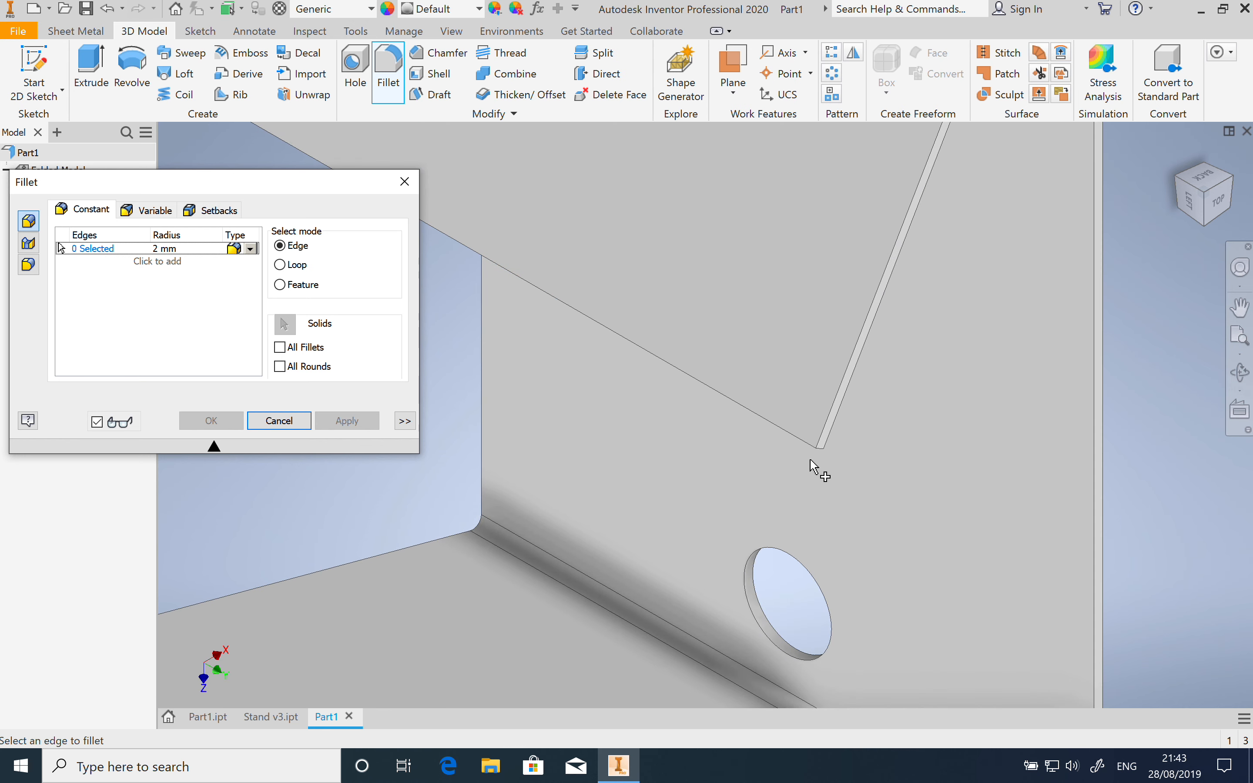
{"action": "left_click", "coordinate": [822, 454]}
{"action": "scroll", "coordinate": [752, 461], "scroll_direction": "down", "scroll_amount": 3}
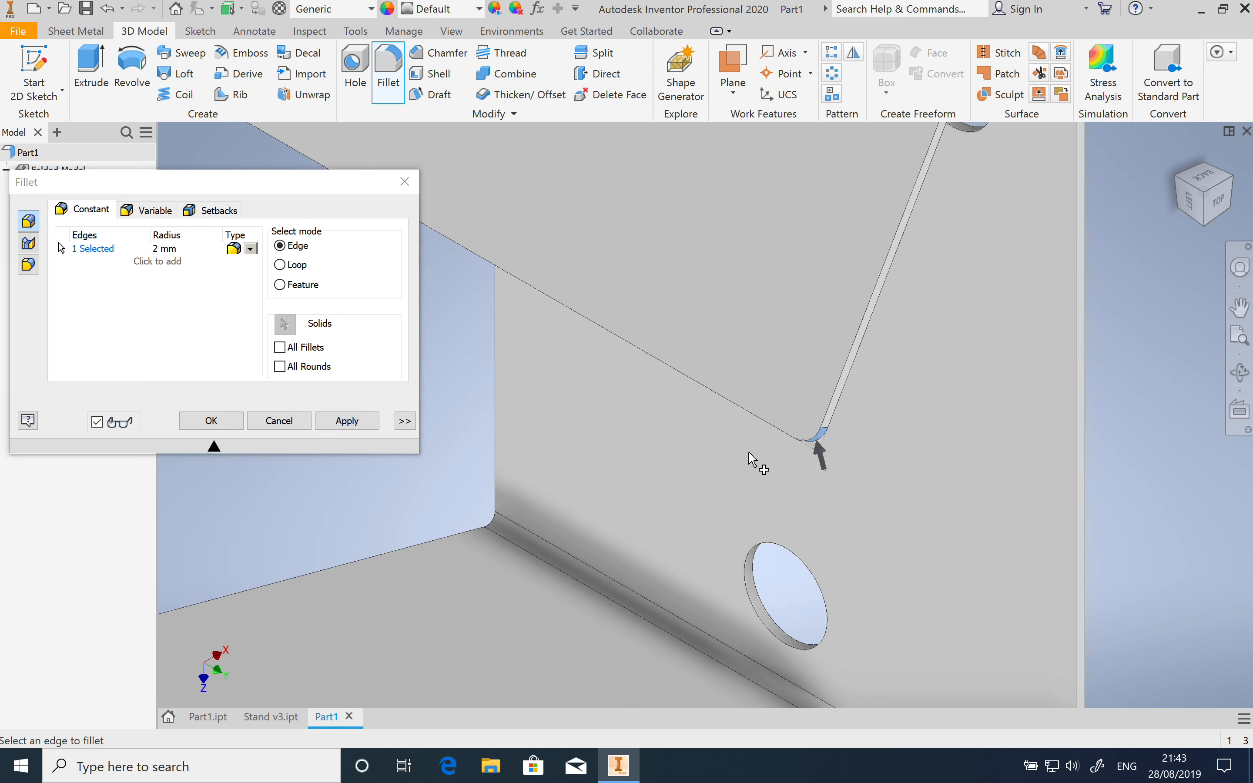
{"action": "scroll", "coordinate": [553, 357], "scroll_direction": "up", "scroll_amount": 5}
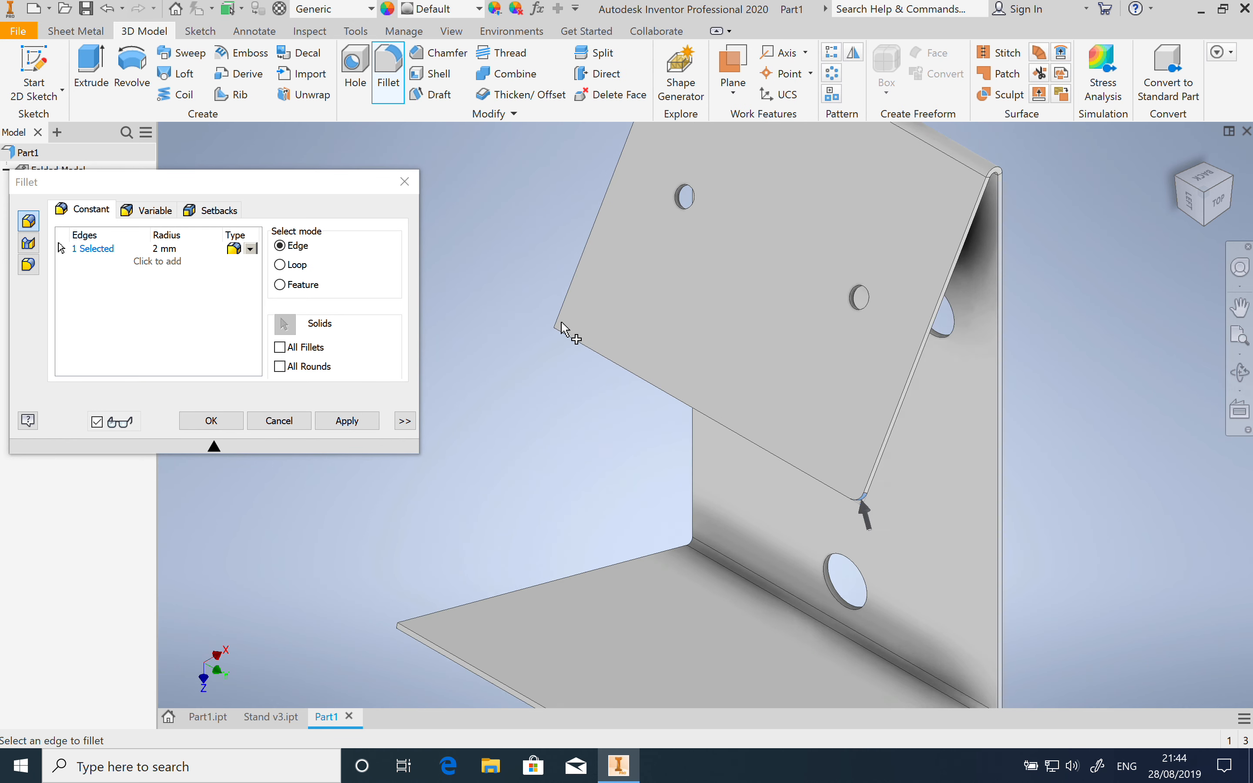
{"action": "left_click", "coordinate": [549, 346]}
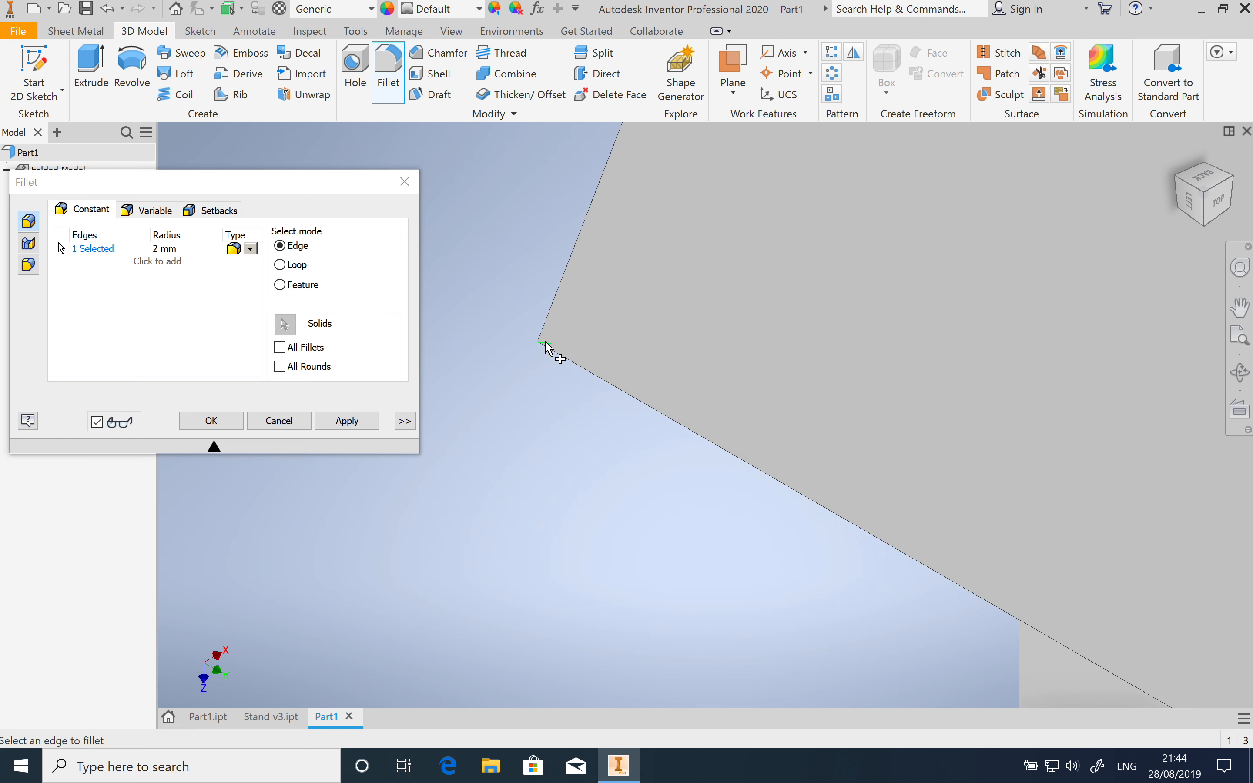
{"action": "scroll", "coordinate": [546, 362], "scroll_direction": "down", "scroll_amount": 4}
{"action": "scroll", "coordinate": [547, 381], "scroll_direction": "down", "scroll_amount": 2}
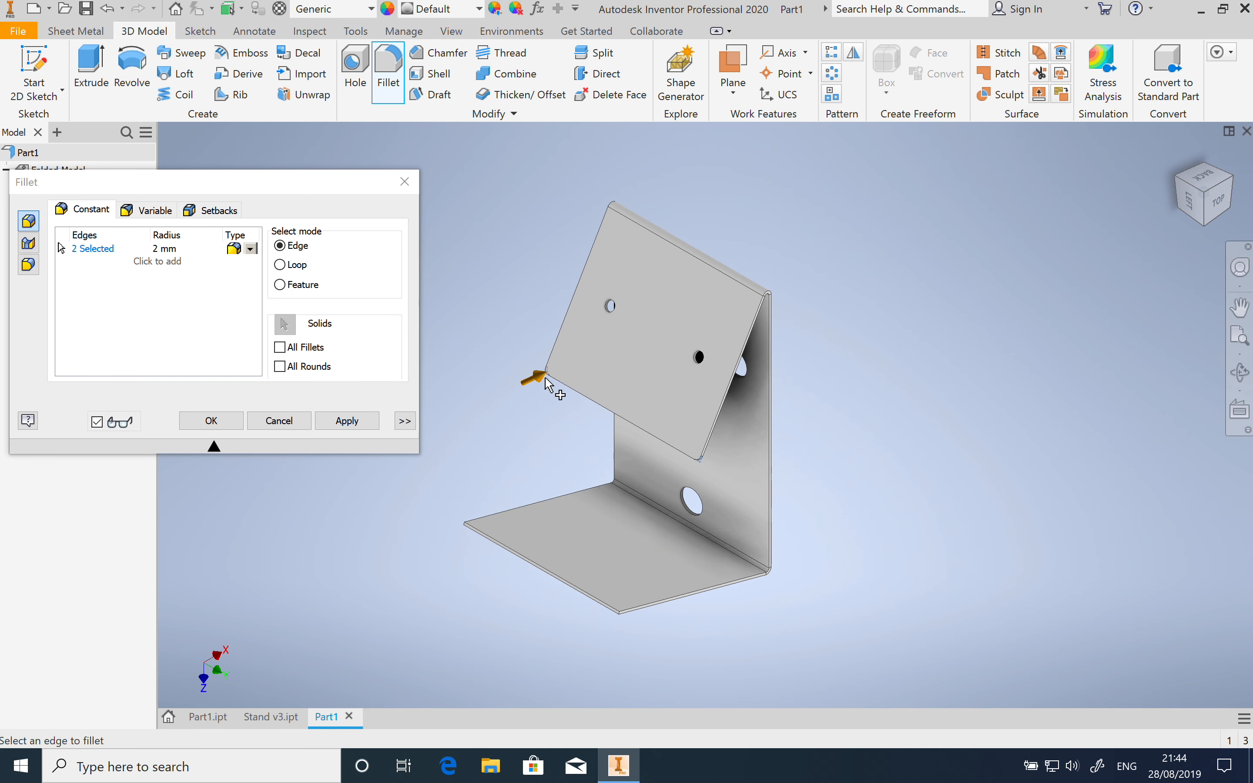
Add the base section's two outer corner edges to the 2 mm fillet selection, apply it and finish the Fillet command
{"action": "scroll", "coordinate": [466, 533], "scroll_direction": "up", "scroll_amount": 5}
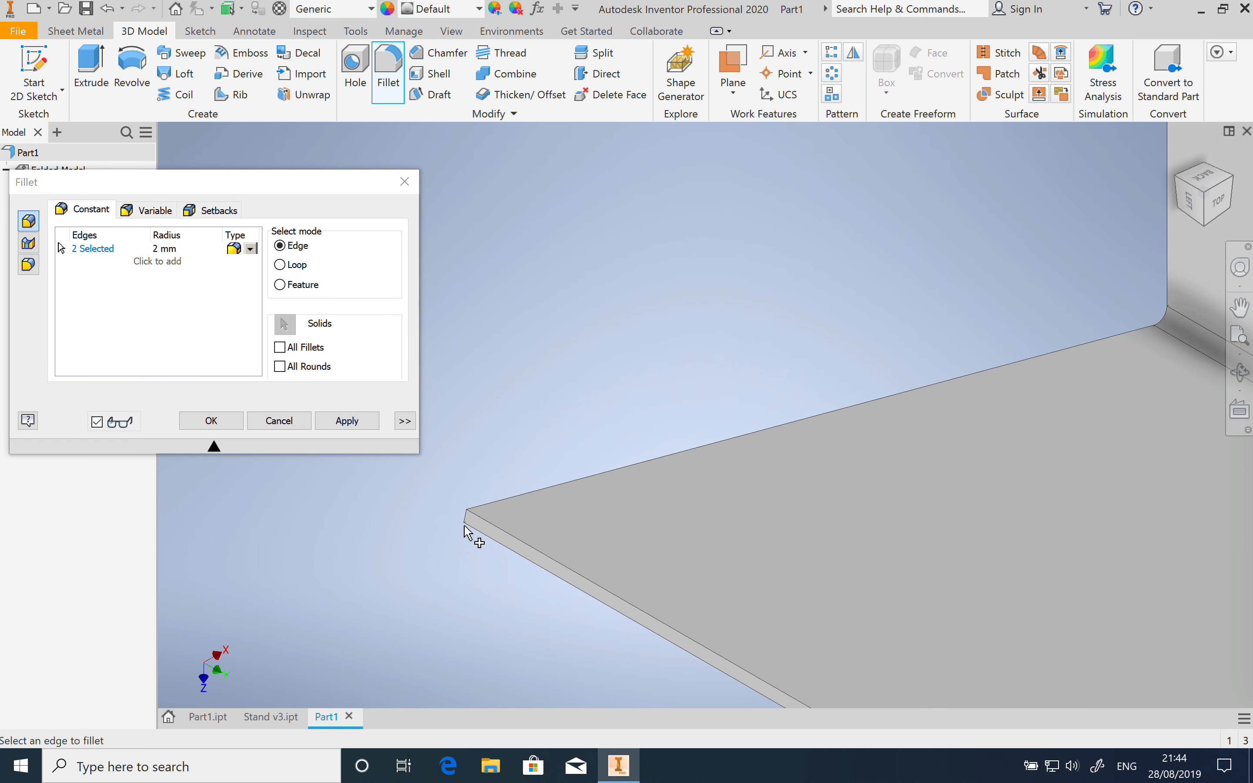
{"action": "left_click", "coordinate": [466, 520]}
{"action": "scroll", "coordinate": [466, 520], "scroll_direction": "down", "scroll_amount": 5}
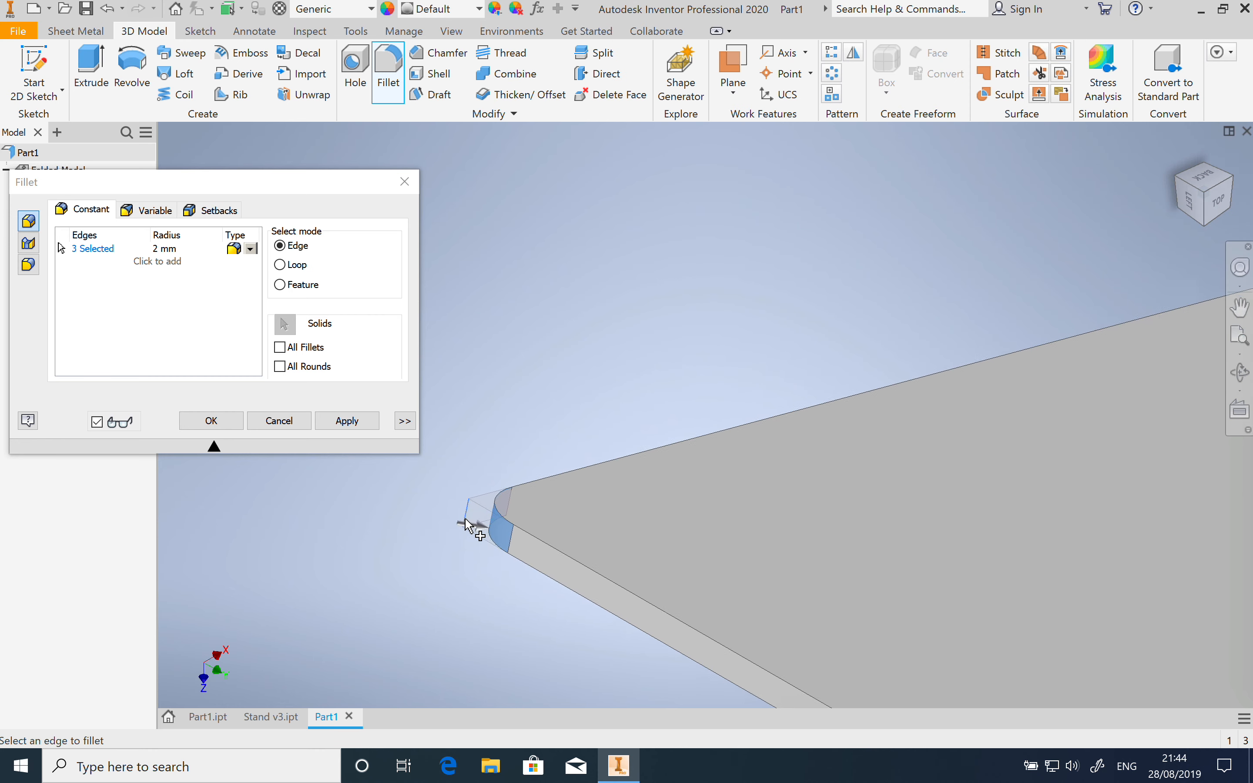
{"action": "scroll", "coordinate": [566, 583], "scroll_direction": "up", "scroll_amount": 4}
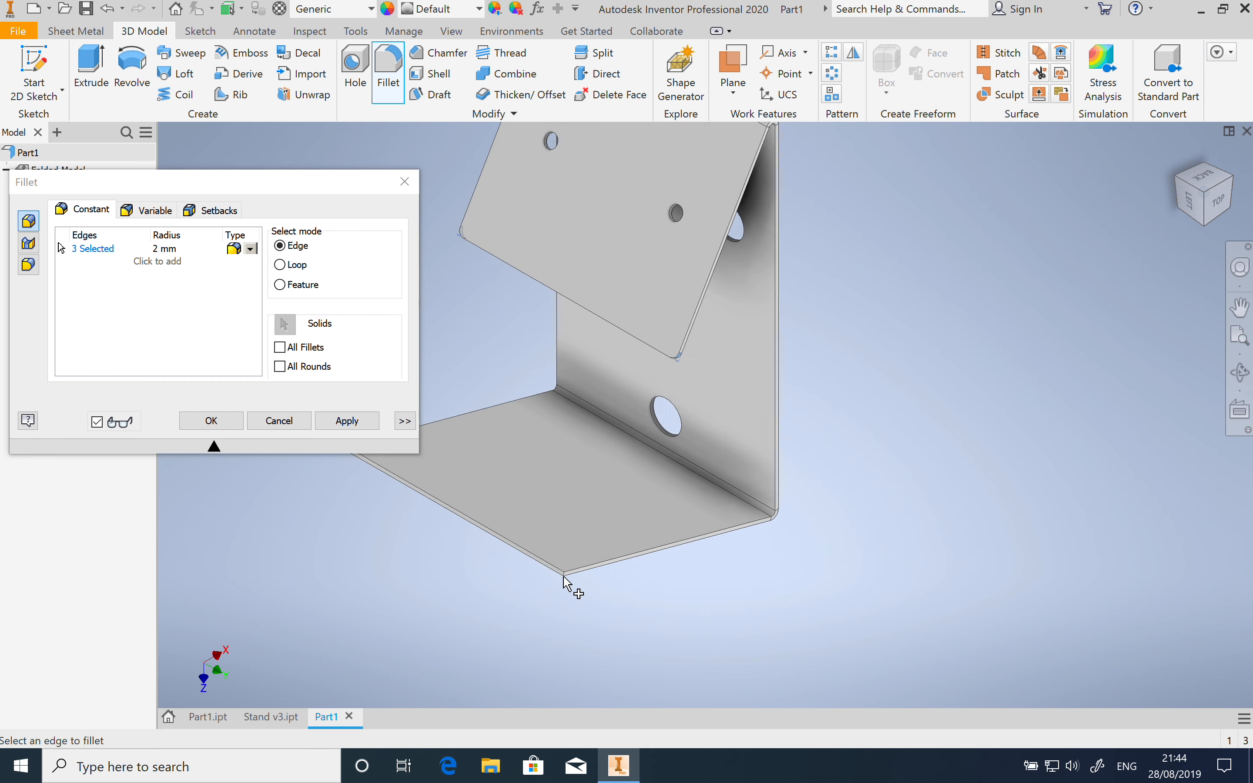
{"action": "left_click", "coordinate": [564, 573]}
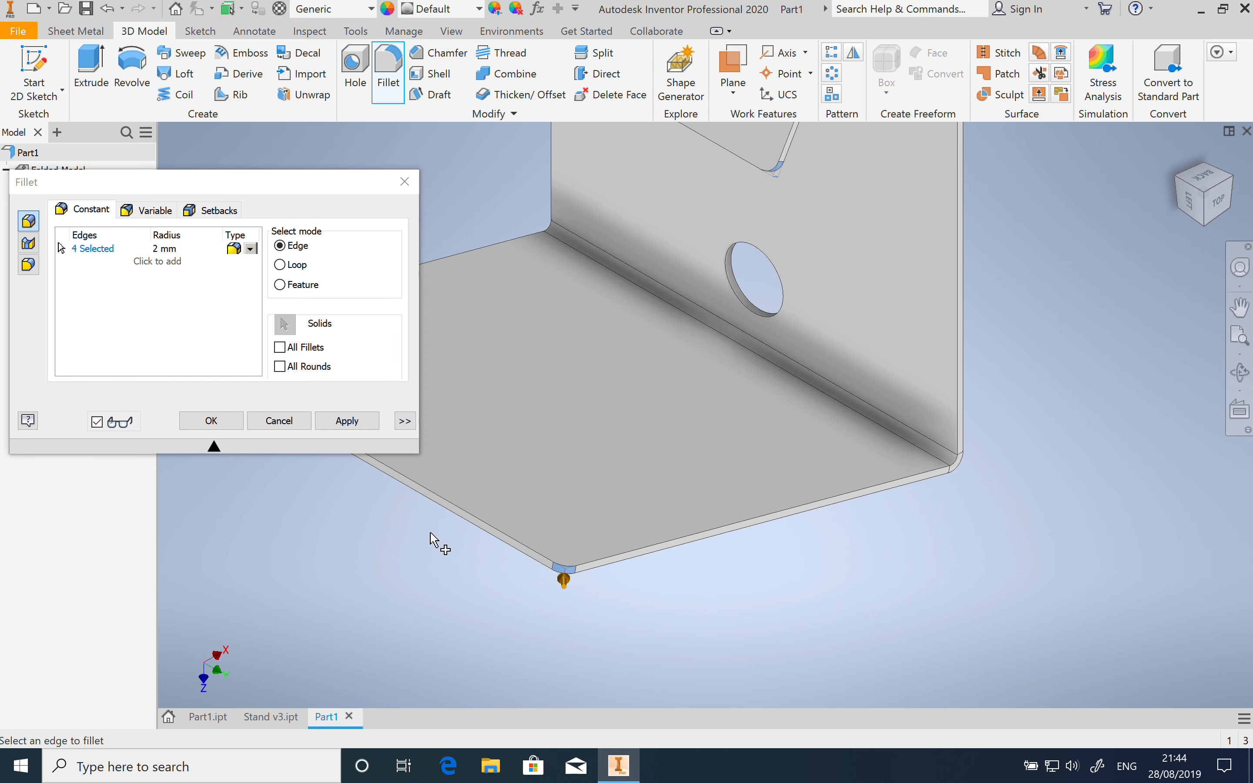
{"action": "left_click", "coordinate": [347, 420]}
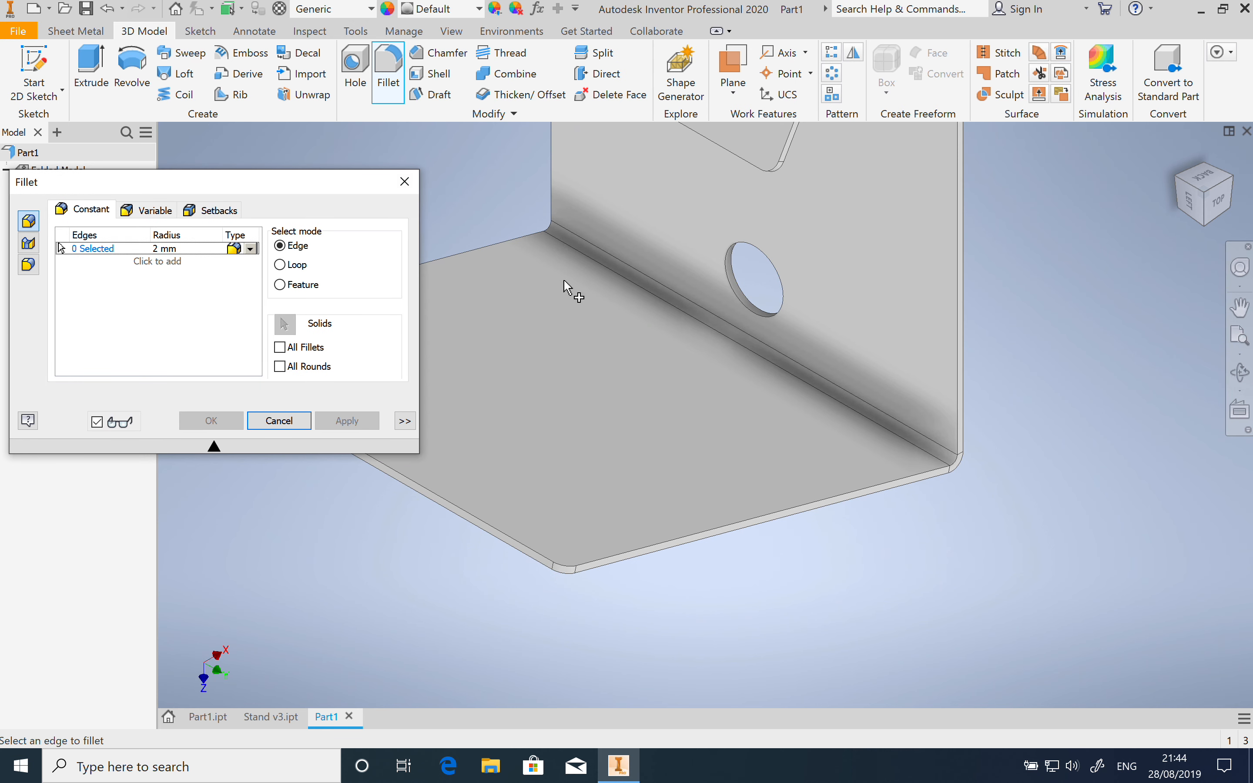
{"action": "left_click", "coordinate": [404, 183]}
Look squarely at the underside of the base section and set that orientation as the Front view
{"action": "left_click", "coordinate": [1242, 373]}
{"action": "left_click_drag", "start_coordinate": [858, 367], "coordinate": [825, 392]}
{"action": "scroll", "coordinate": [825, 391], "scroll_direction": "down", "scroll_amount": 6}
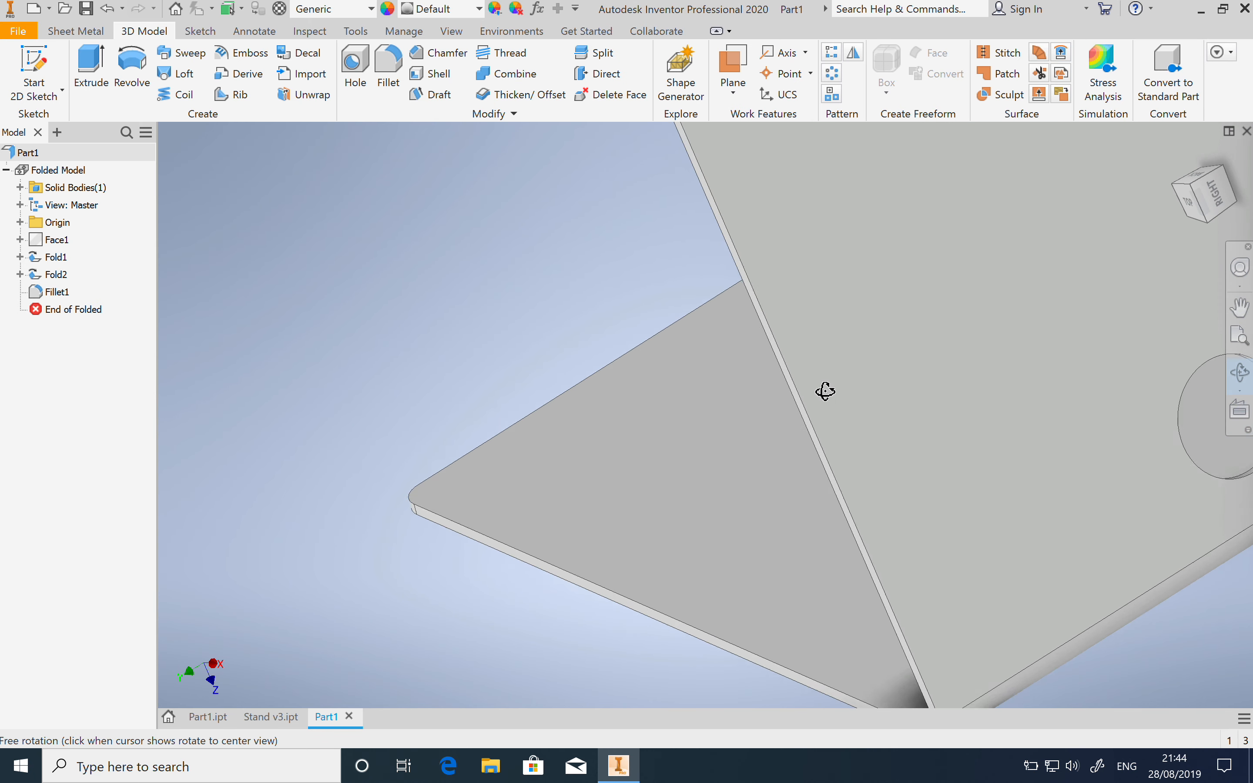
{"action": "scroll", "coordinate": [825, 391], "scroll_direction": "up", "scroll_amount": 6}
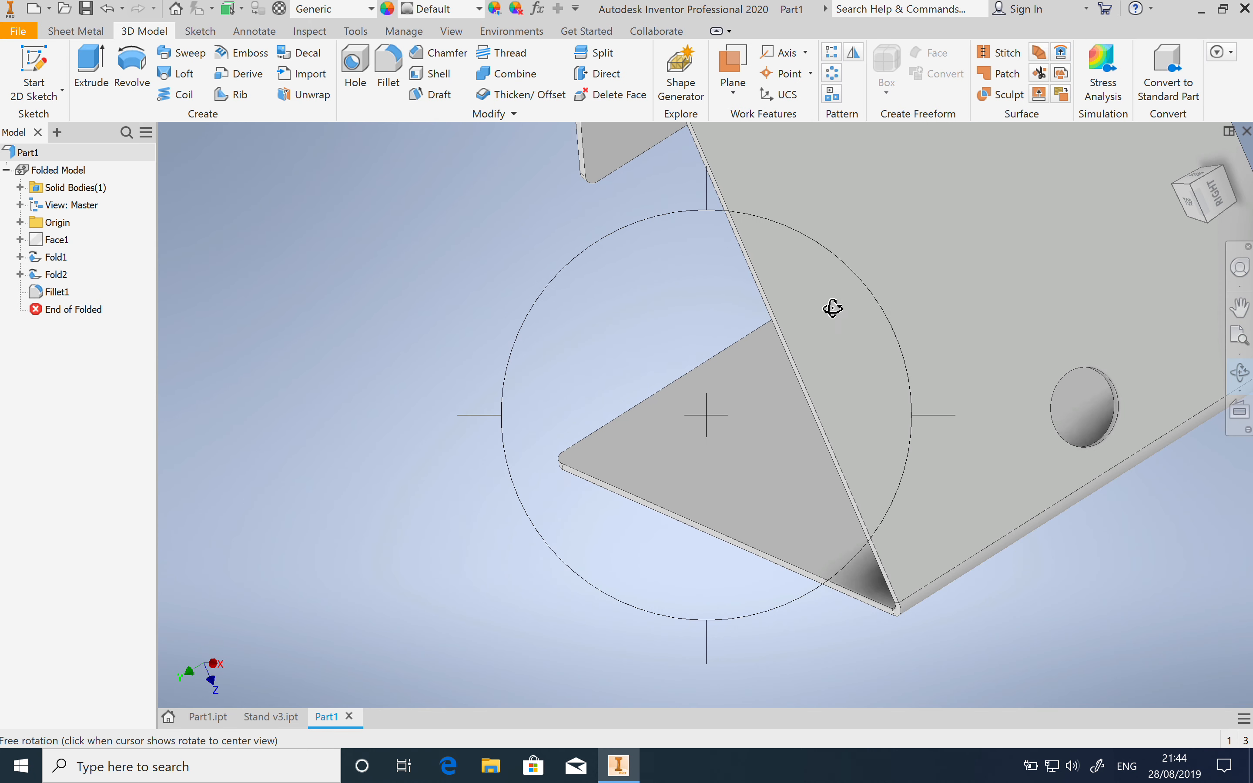
{"action": "scroll", "coordinate": [888, 341], "scroll_direction": "up", "scroll_amount": 3}
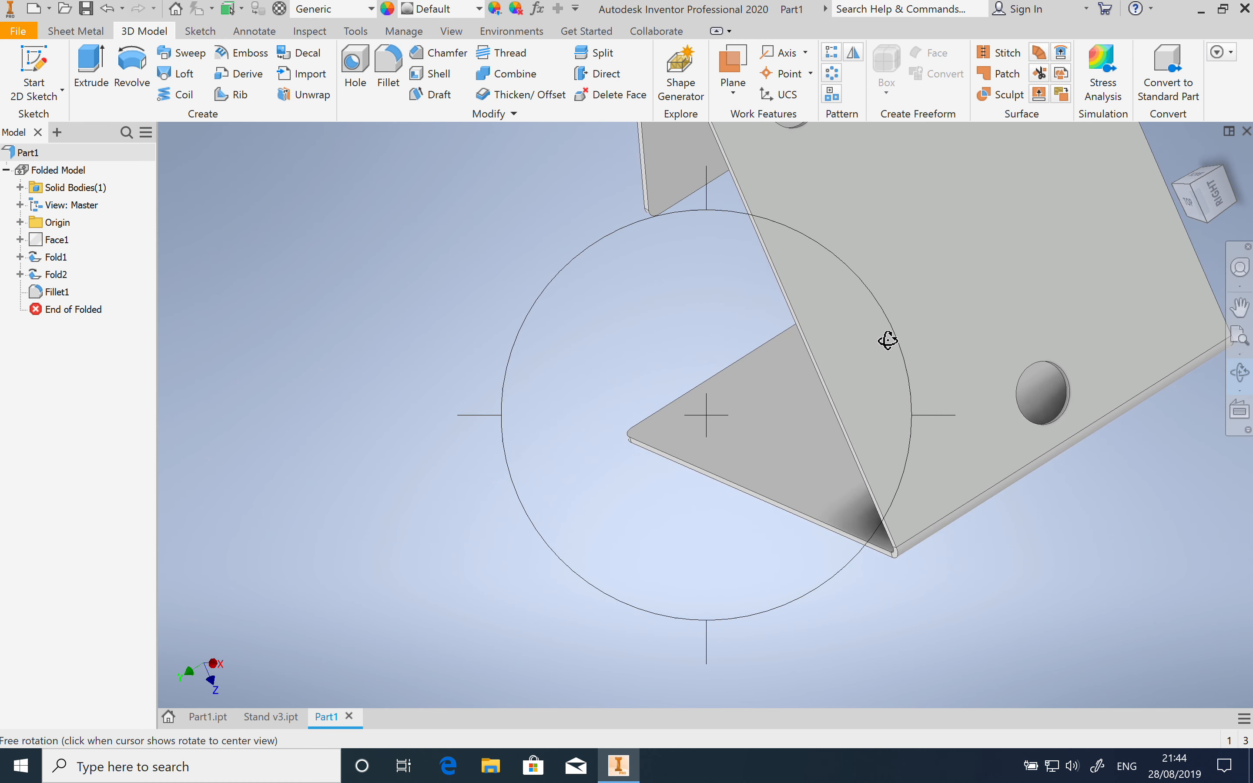
{"action": "left_click", "coordinate": [1239, 410]}
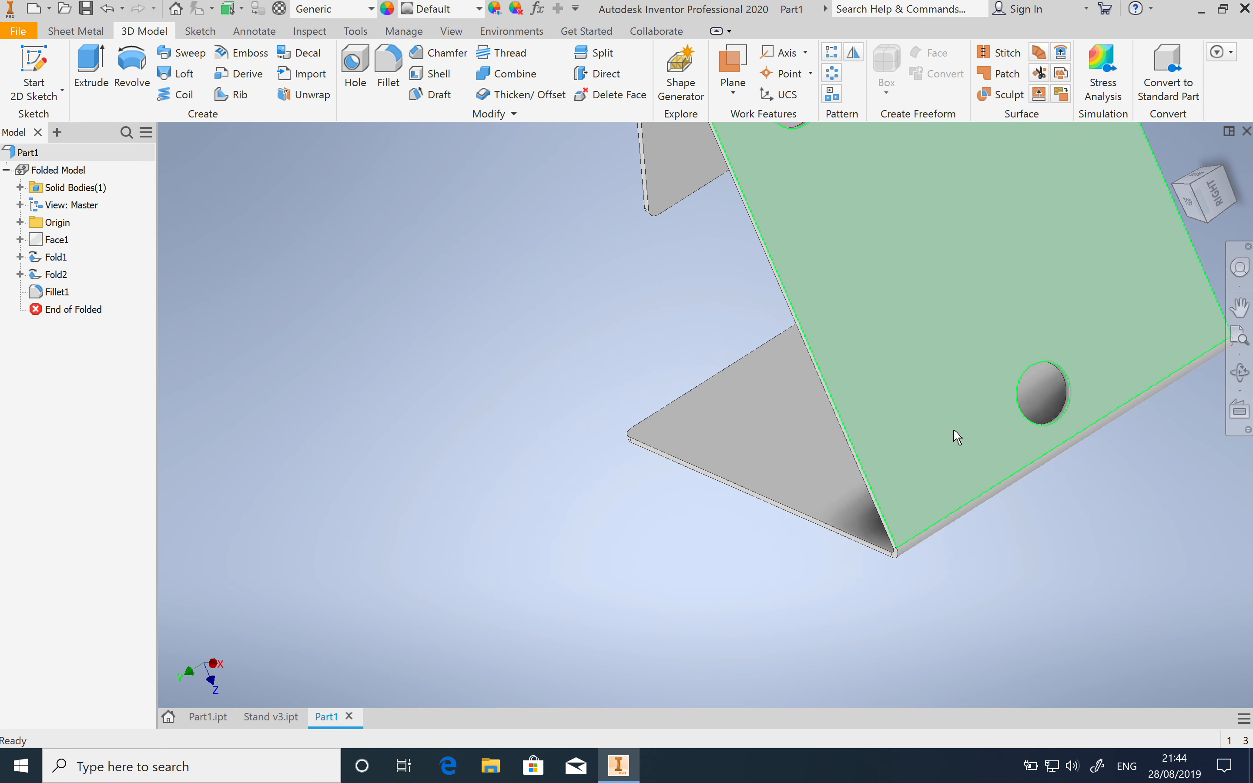
{"action": "left_click", "coordinate": [1248, 374]}
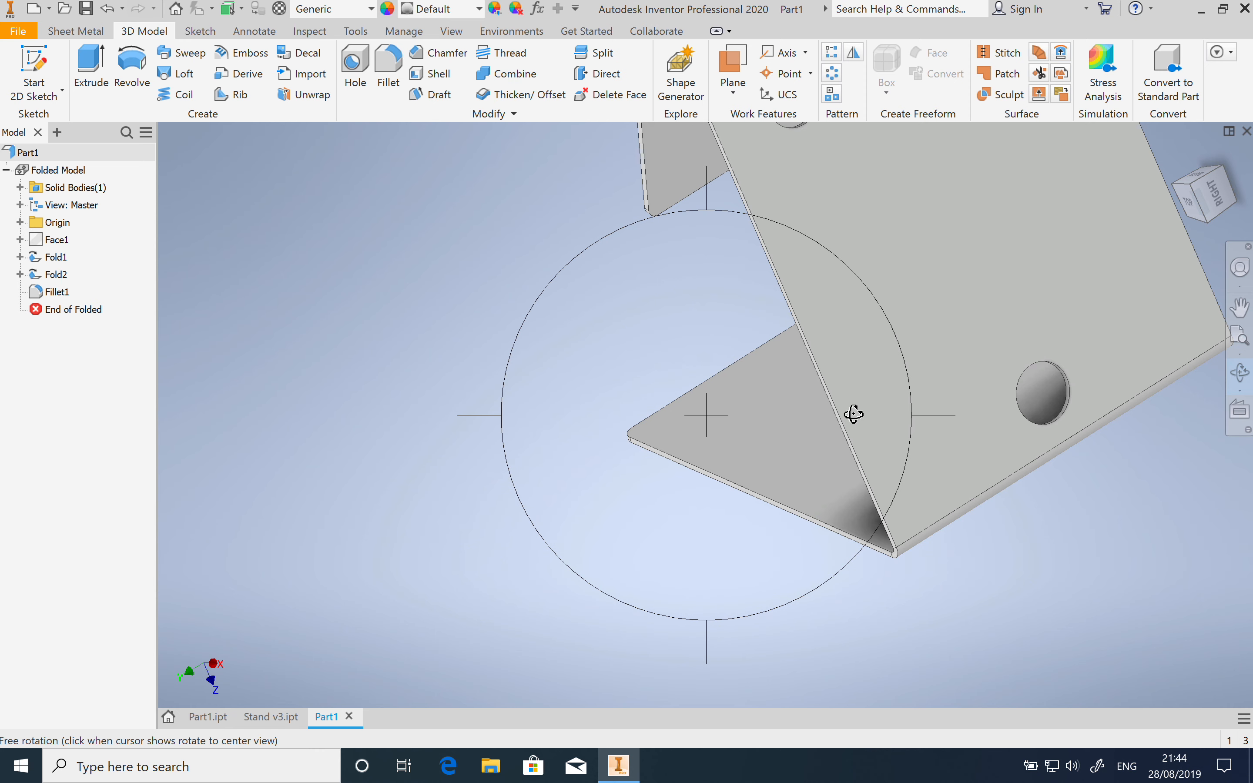
{"action": "left_click_drag", "start_coordinate": [853, 413], "coordinate": [831, 372]}
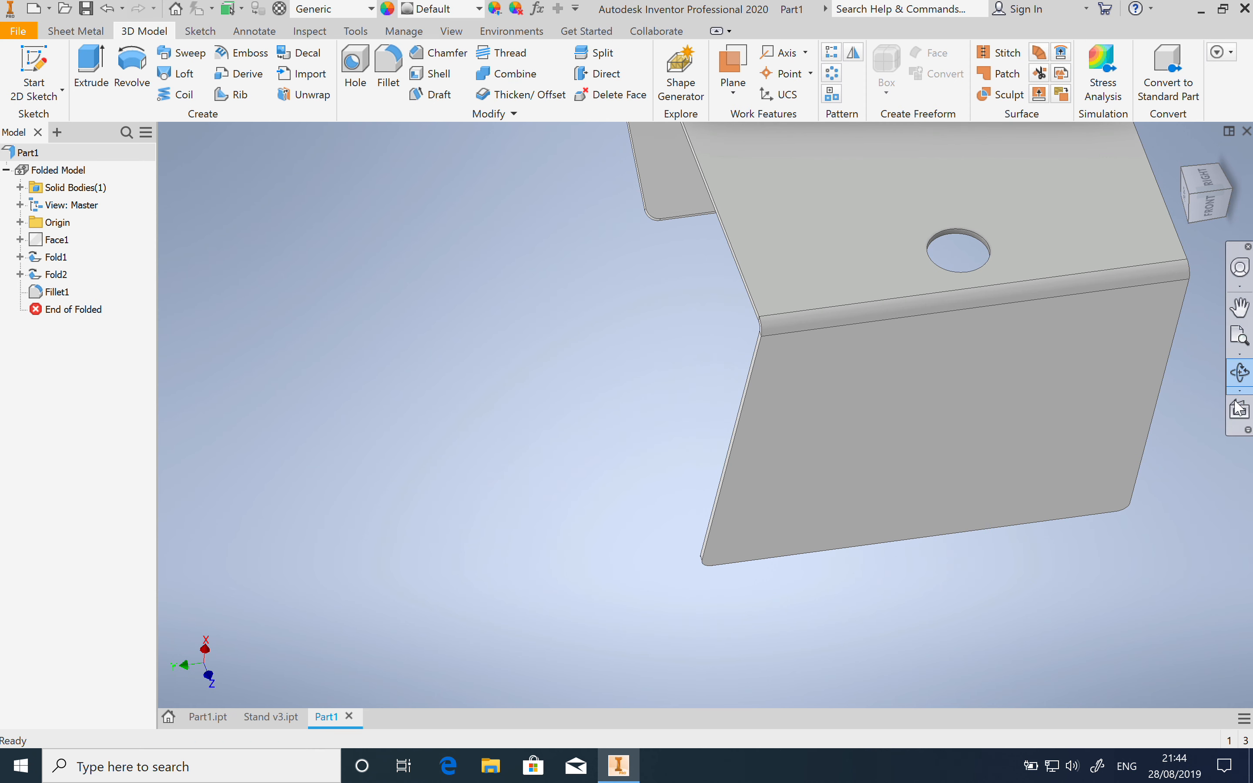
{"action": "left_click", "coordinate": [1242, 417]}
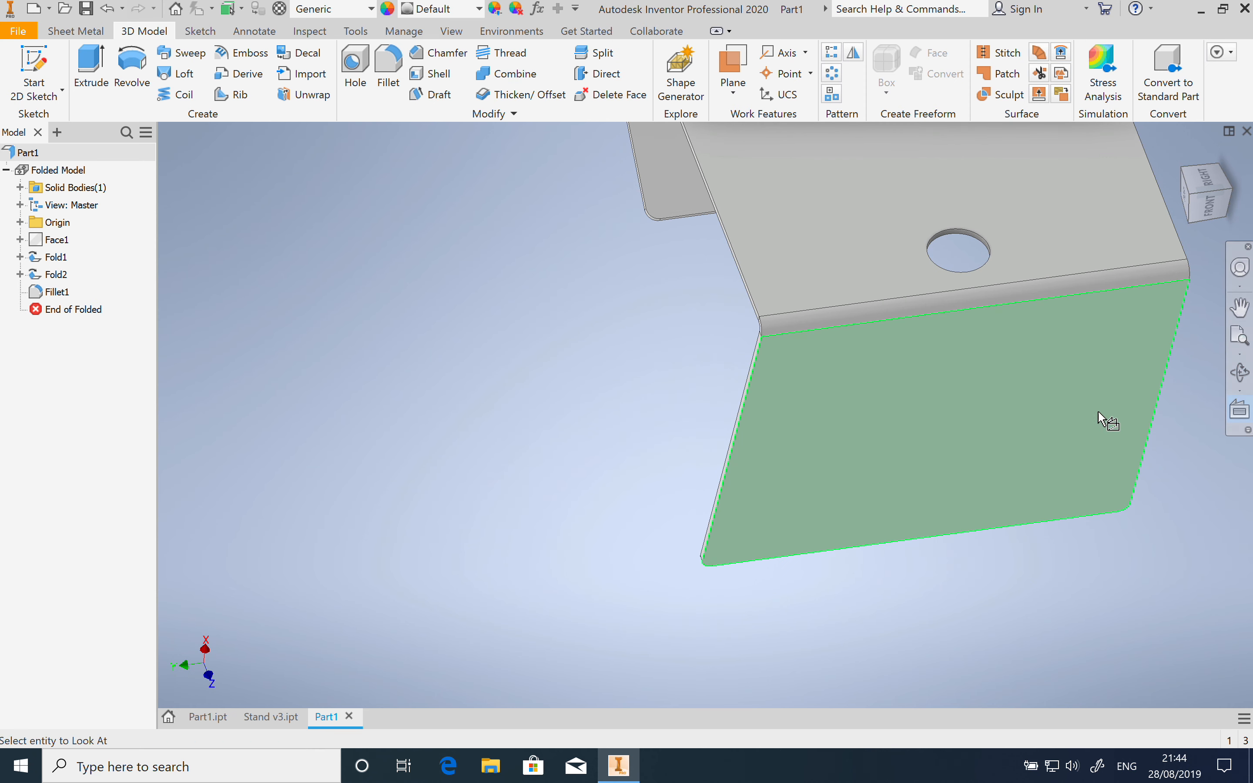
{"action": "left_click", "coordinate": [1015, 427]}
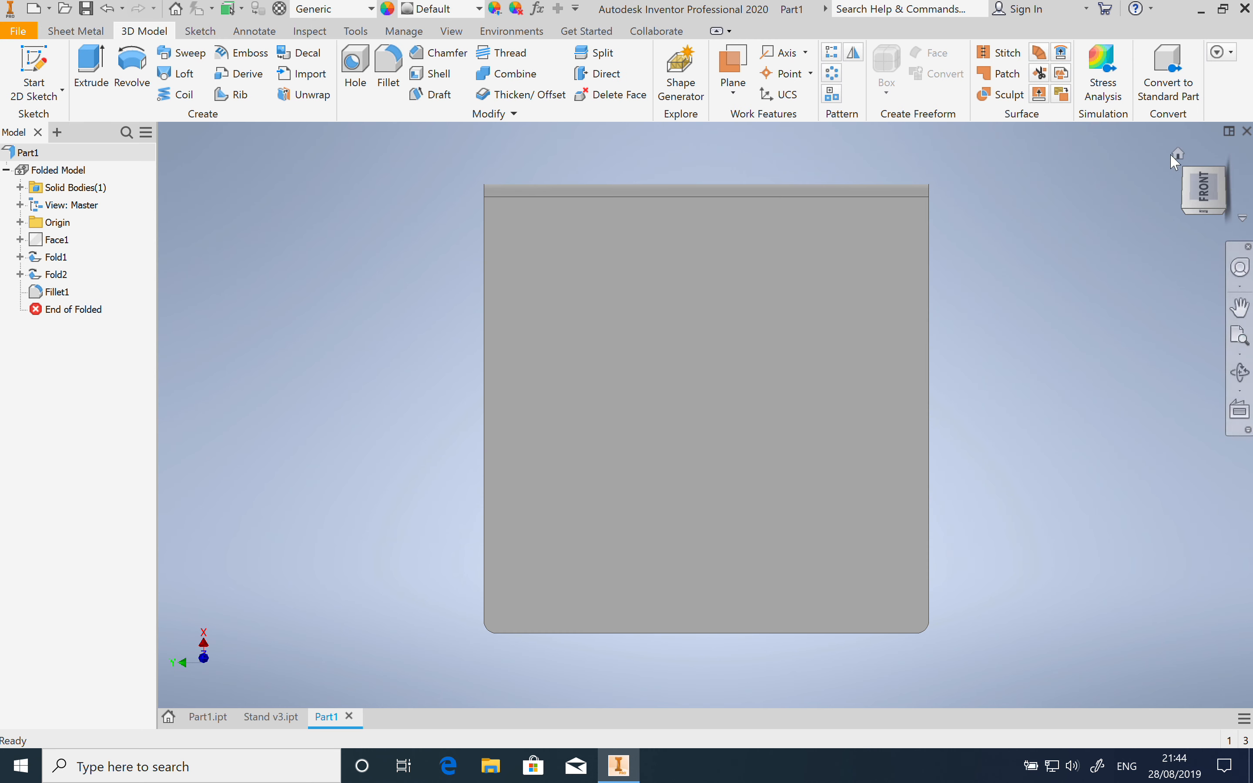
{"action": "right_click", "coordinate": [1183, 171]}
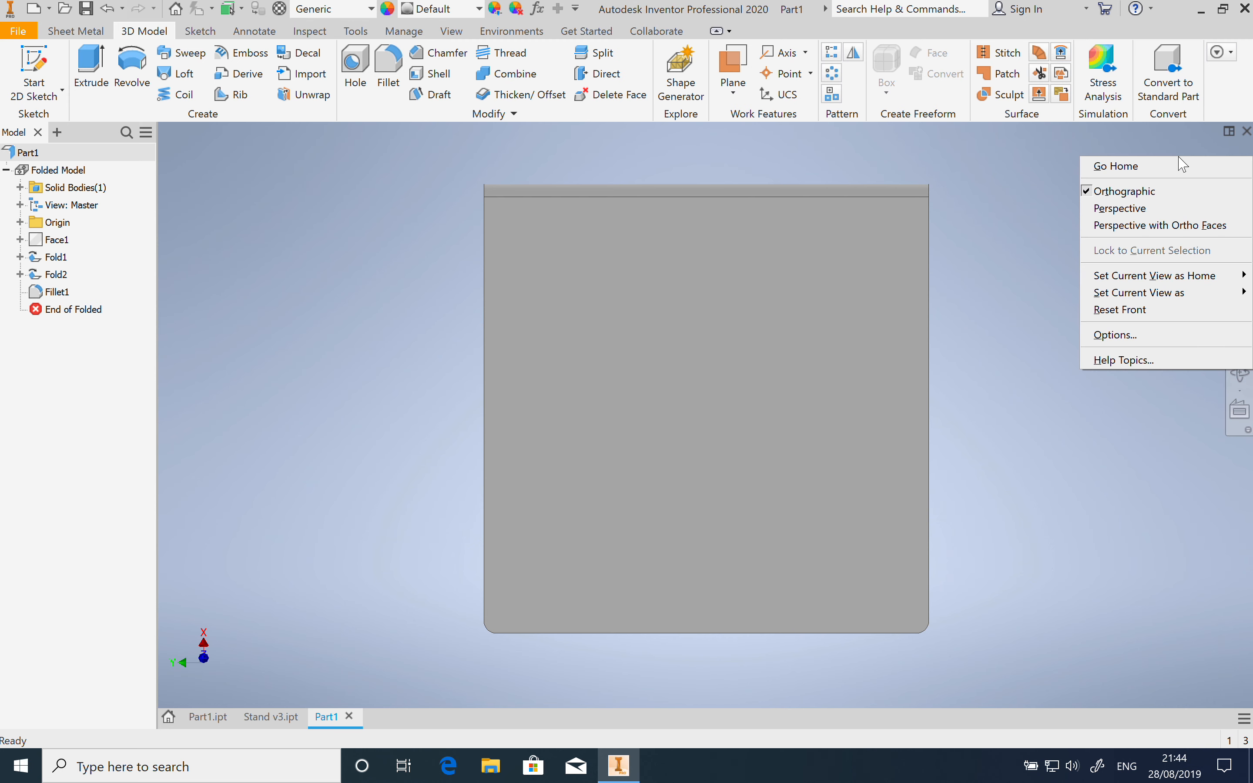
{"action": "mouse_move", "coordinate": [1174, 306]}
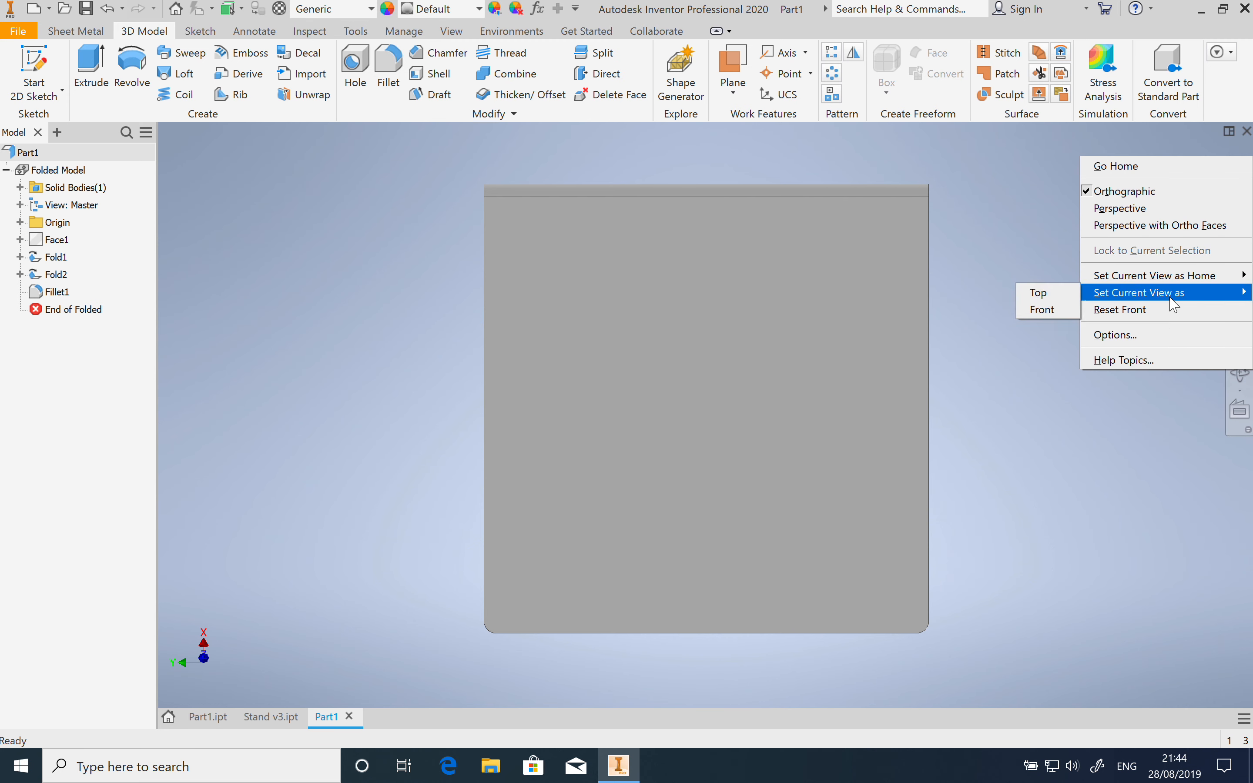
{"action": "left_click", "coordinate": [1060, 314]}
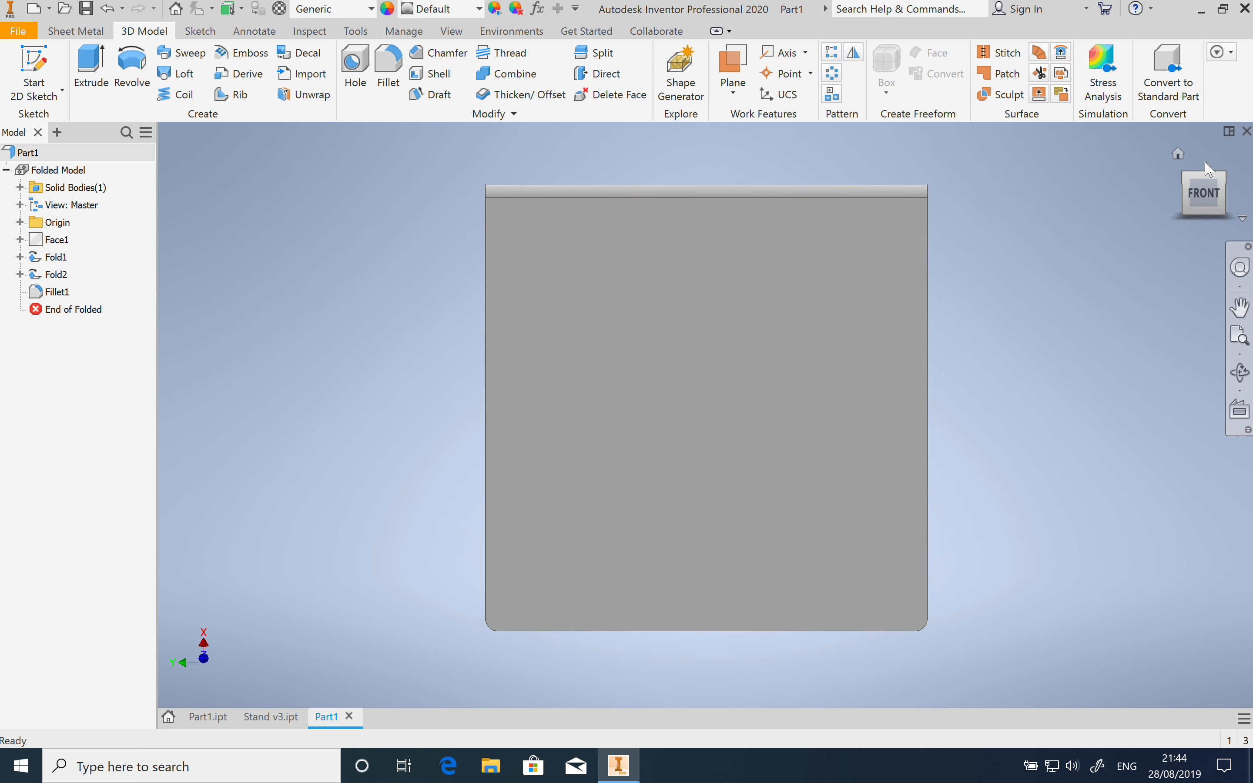
Switch to the Top view facing the long section with three holes and set that orientation as Front
{"action": "left_click", "coordinate": [1206, 166]}
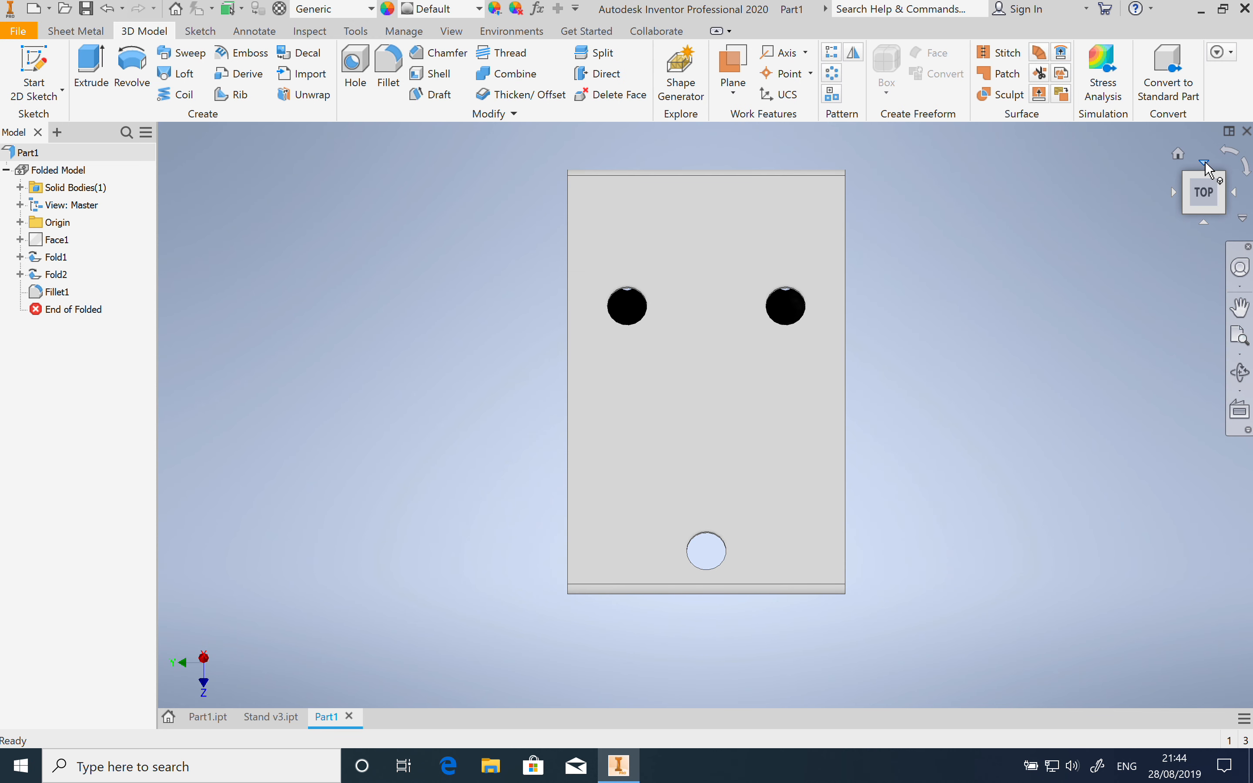
{"action": "right_click", "coordinate": [1201, 163]}
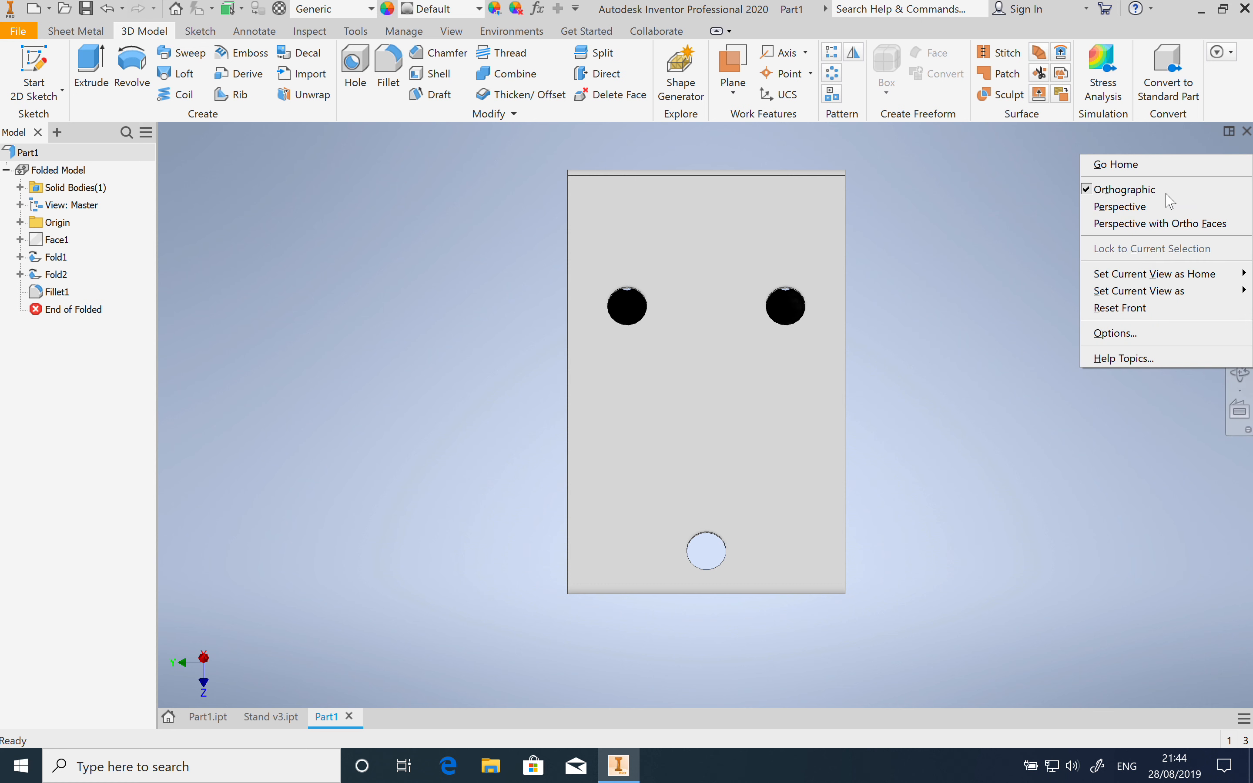
{"action": "mouse_move", "coordinate": [1160, 293]}
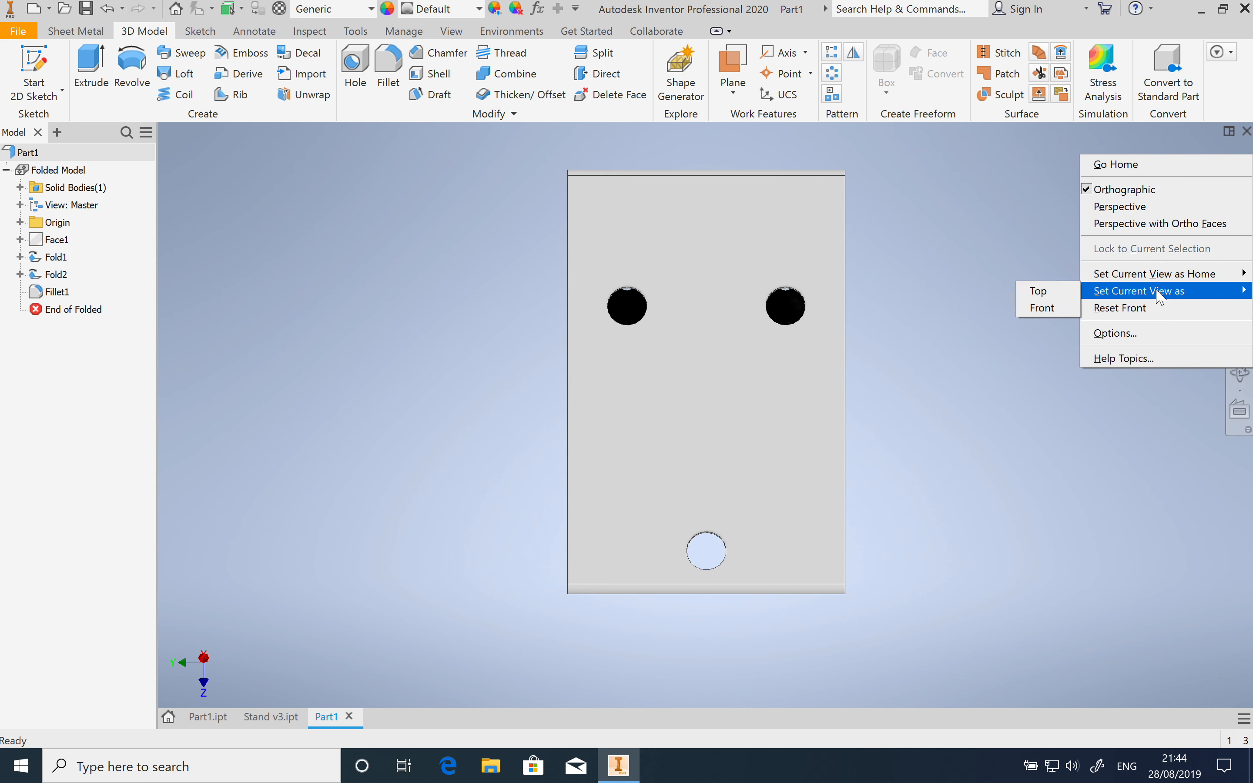
{"action": "left_click", "coordinate": [1041, 310]}
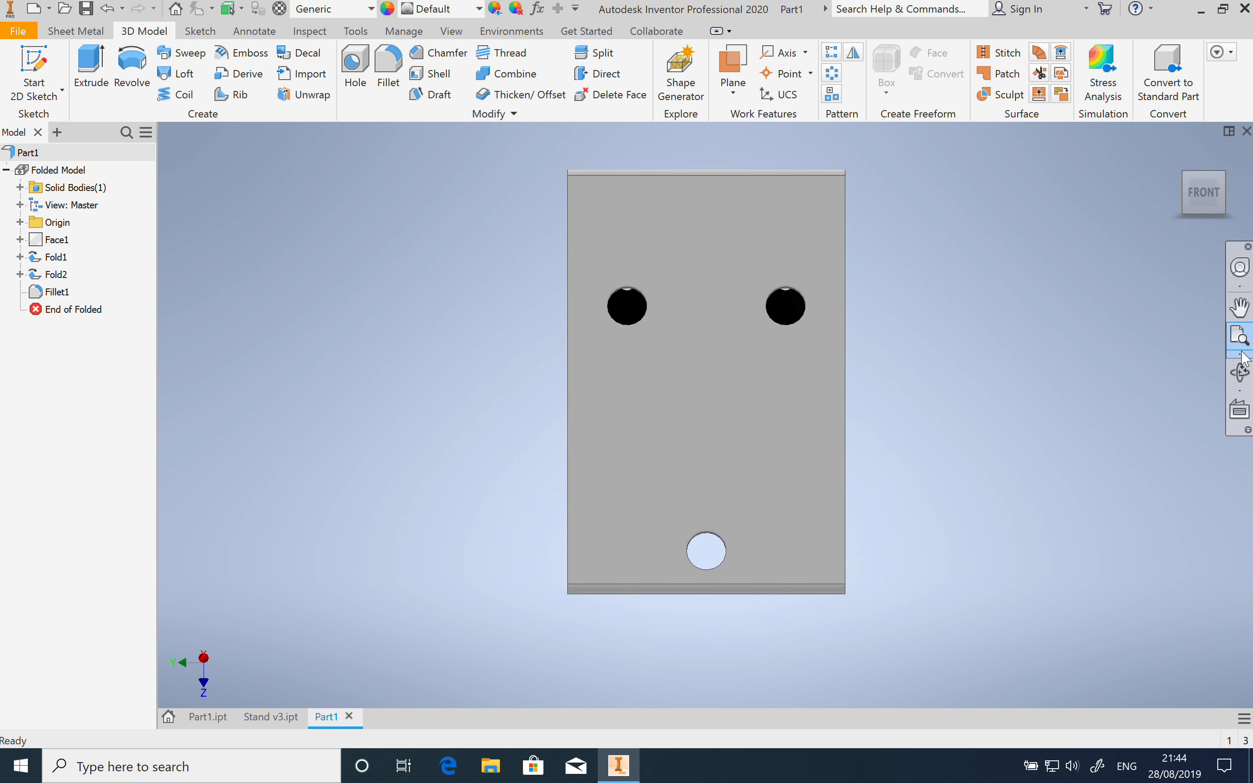
Show the stand from the top-left-front corner and set this isometric view as Home with Fit to View
{"action": "left_click", "coordinate": [1185, 173]}
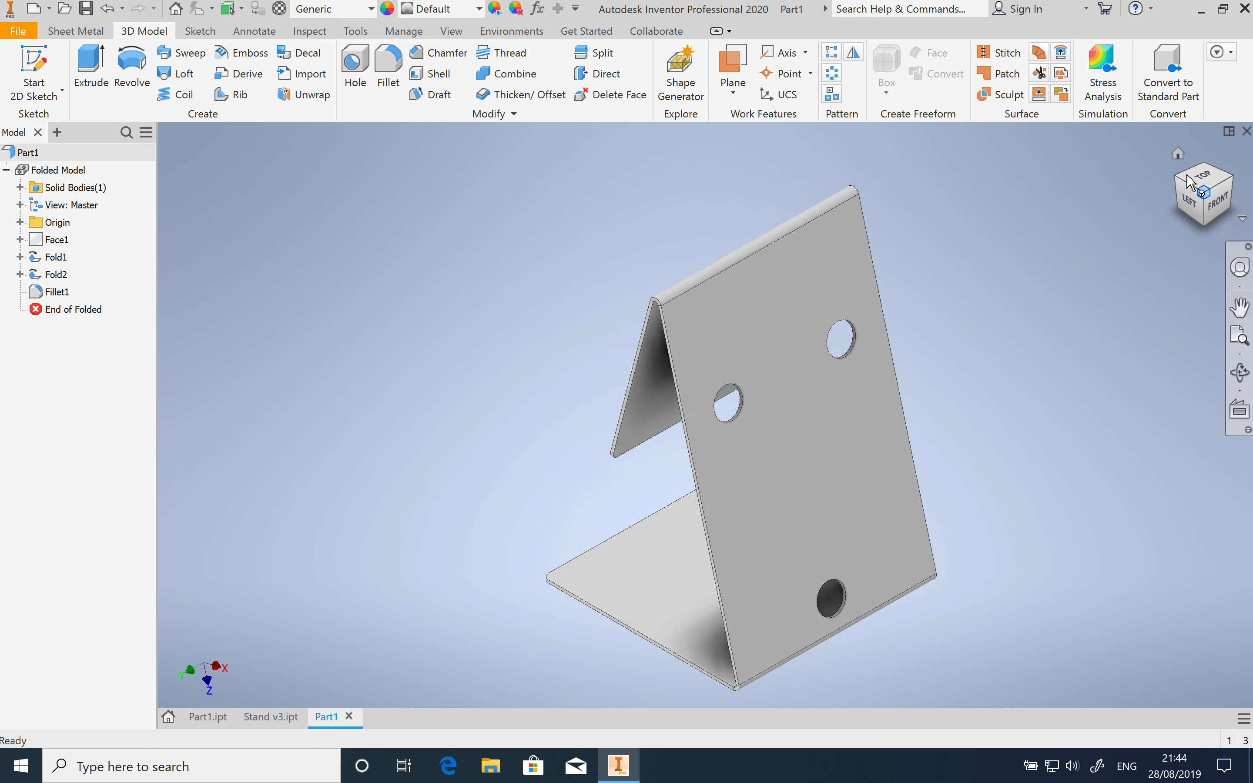
{"action": "right_click", "coordinate": [1177, 154]}
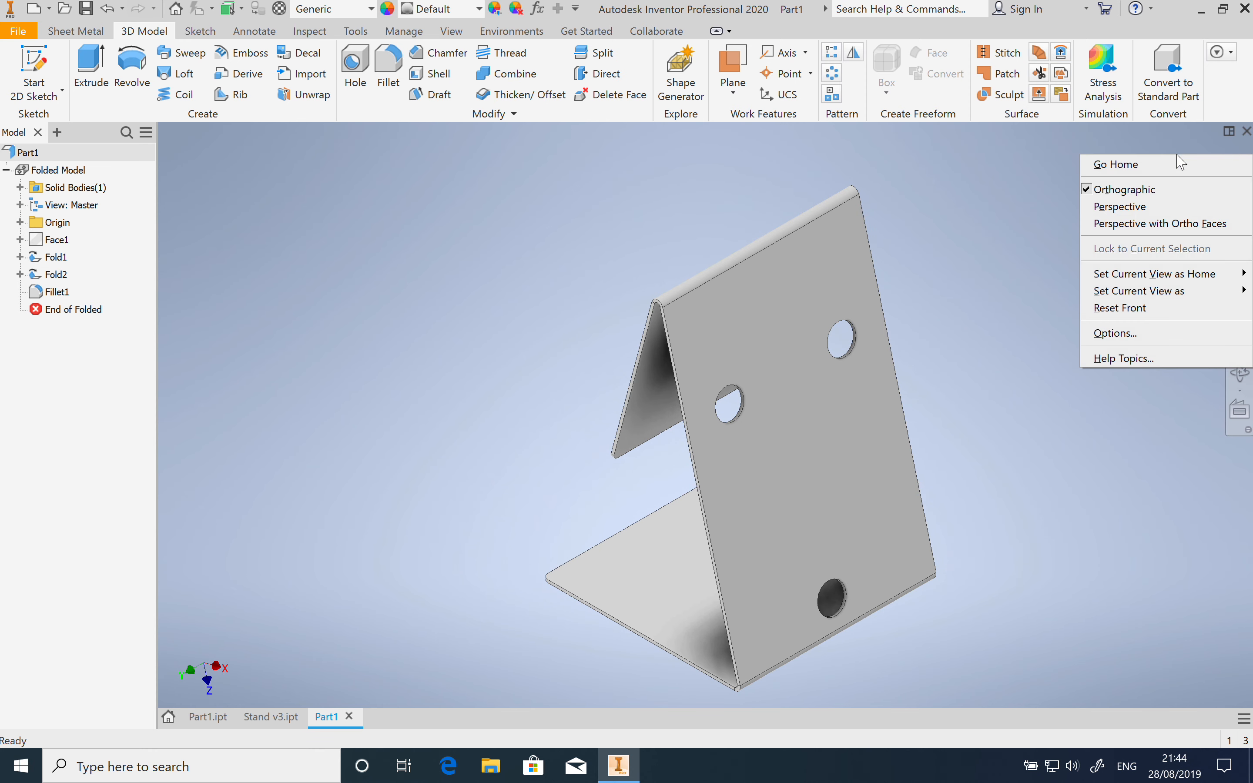
{"action": "mouse_move", "coordinate": [1146, 274]}
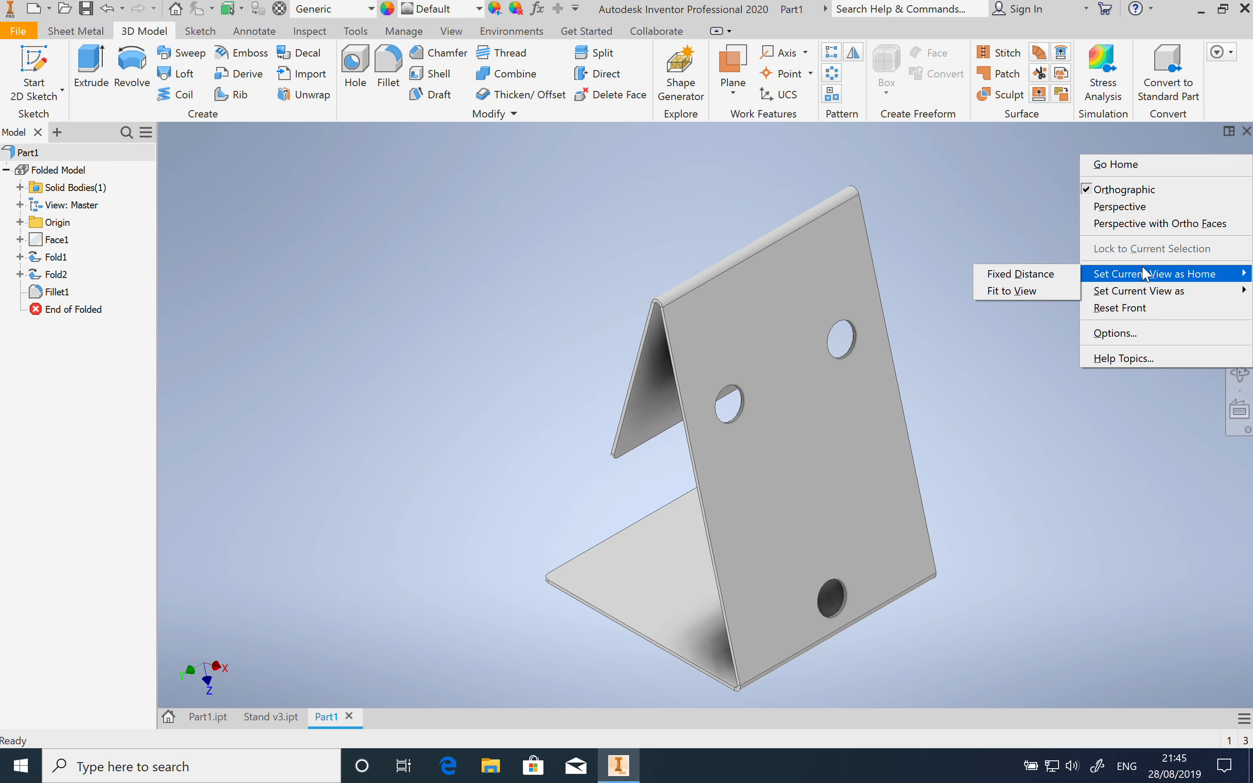
{"action": "left_click", "coordinate": [1140, 274]}
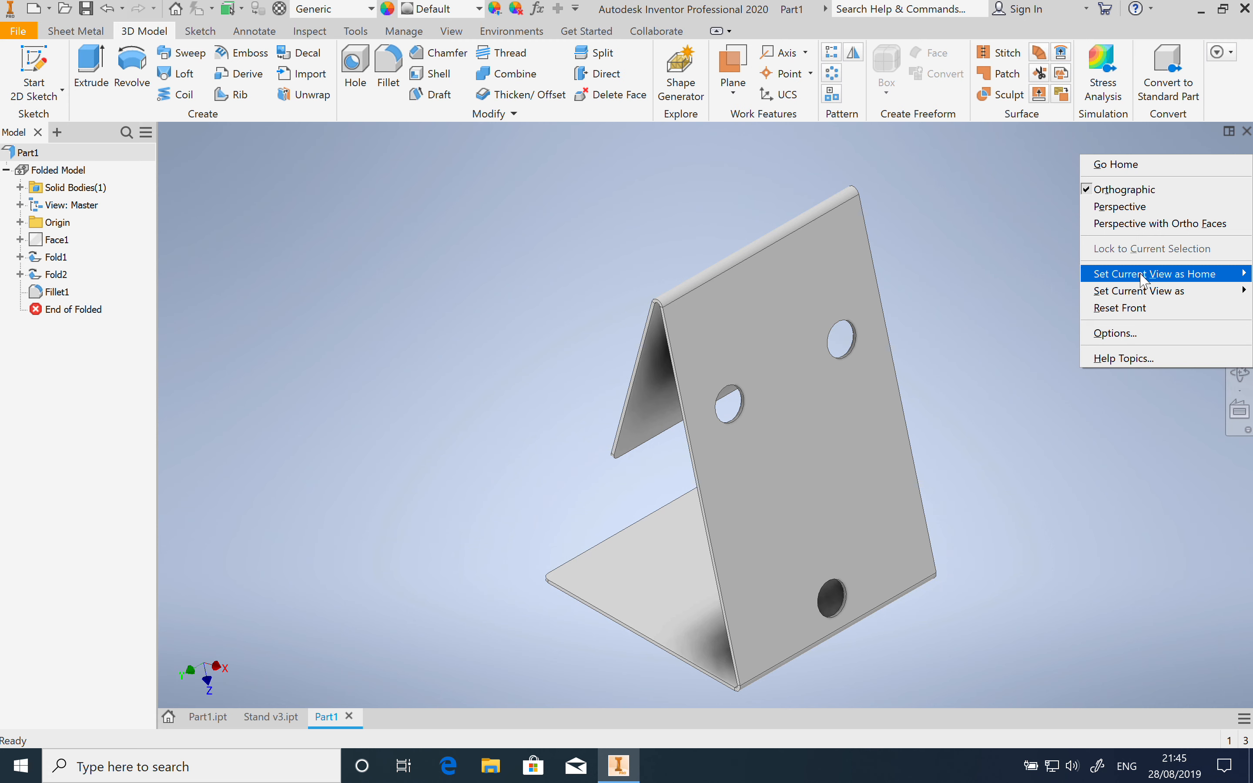
{"action": "mouse_move", "coordinate": [1133, 279]}
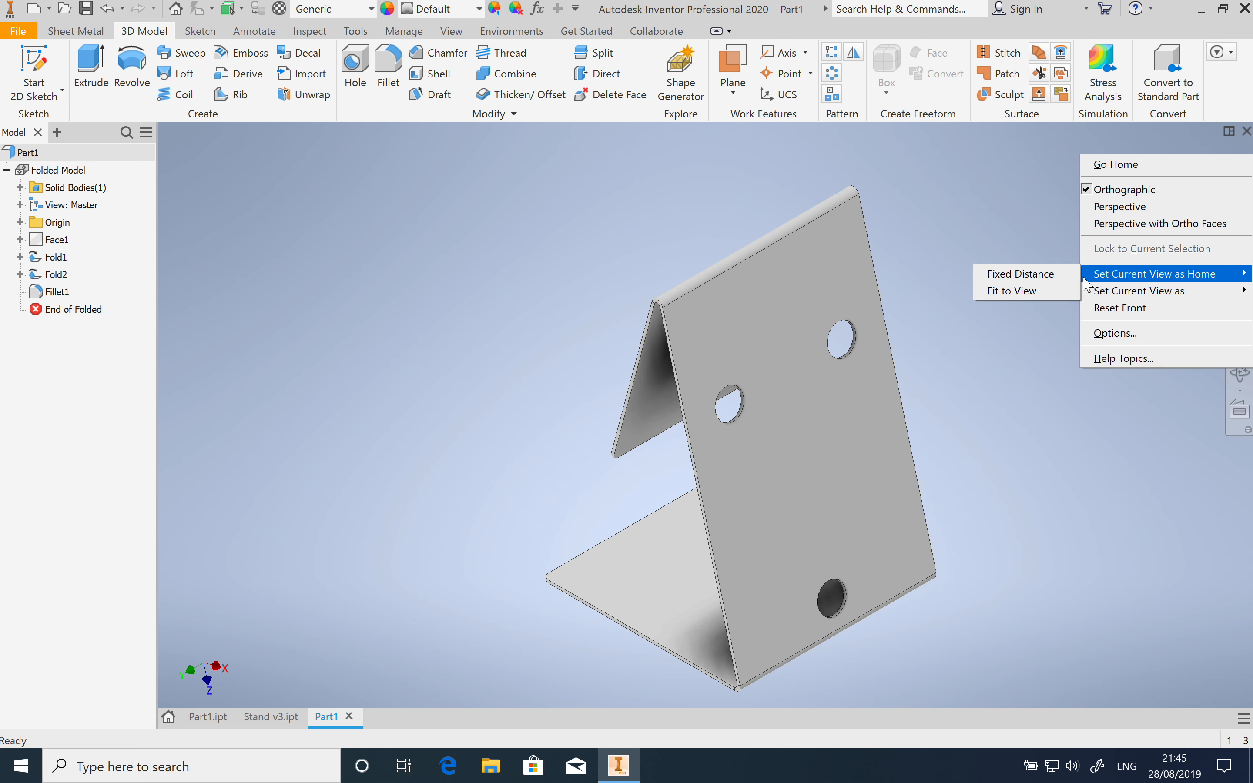
{"action": "left_click", "coordinate": [1037, 286]}
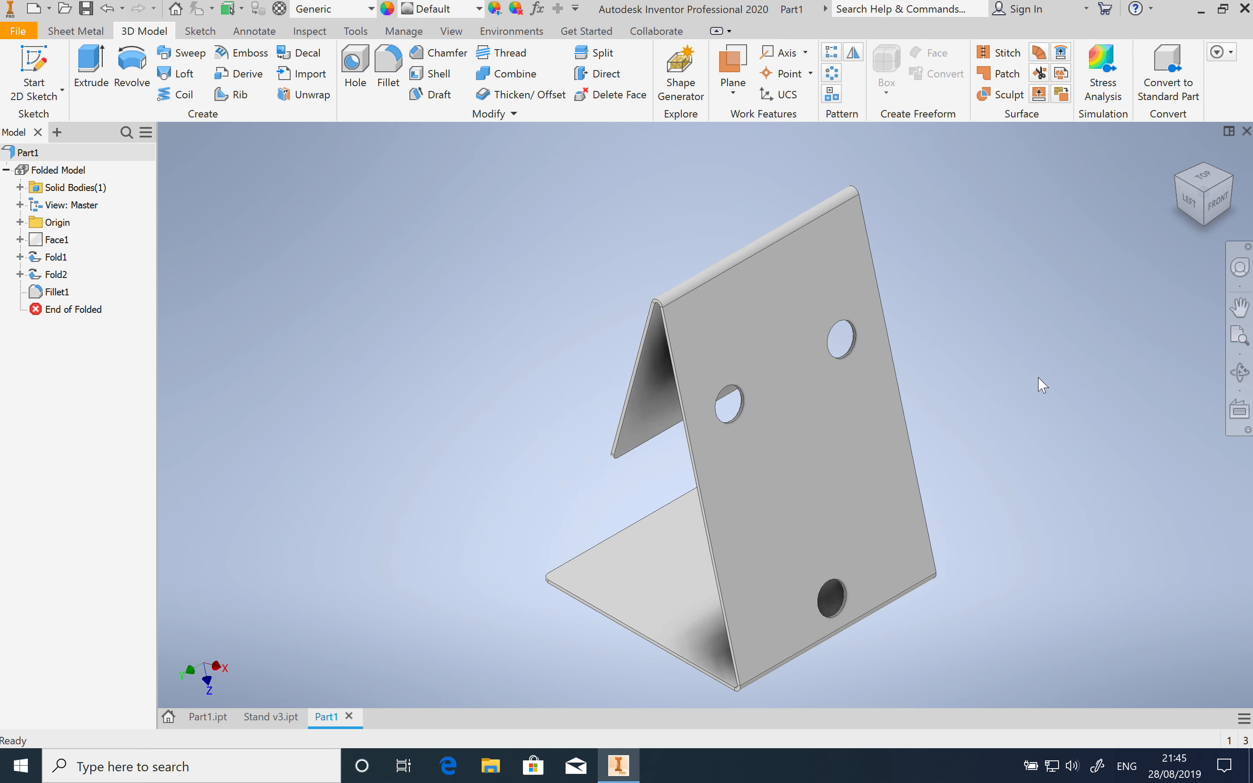